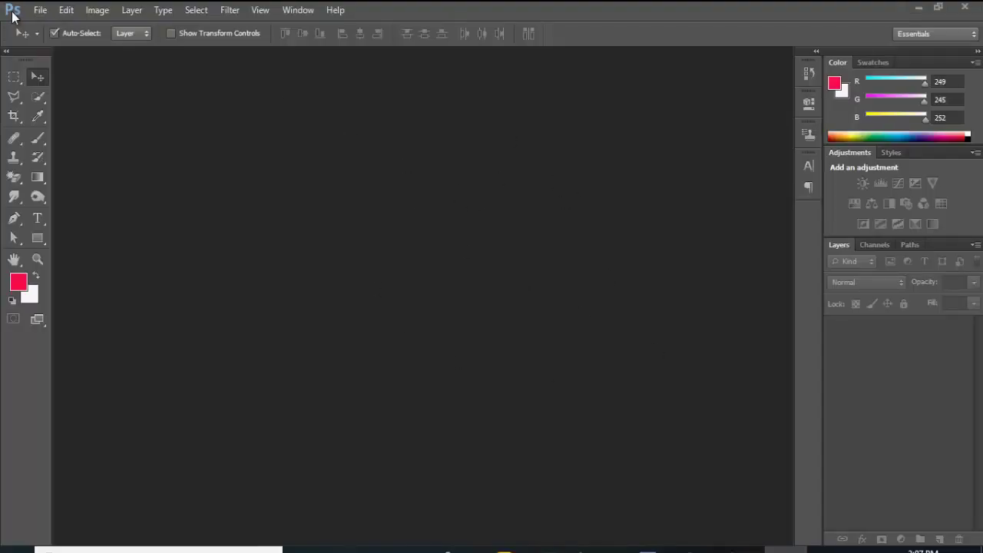
Step: Open the New document dialog from the File menu
{"action": "left_click", "coordinate": [40, 10]}
{"action": "left_click", "coordinate": [51, 24]}
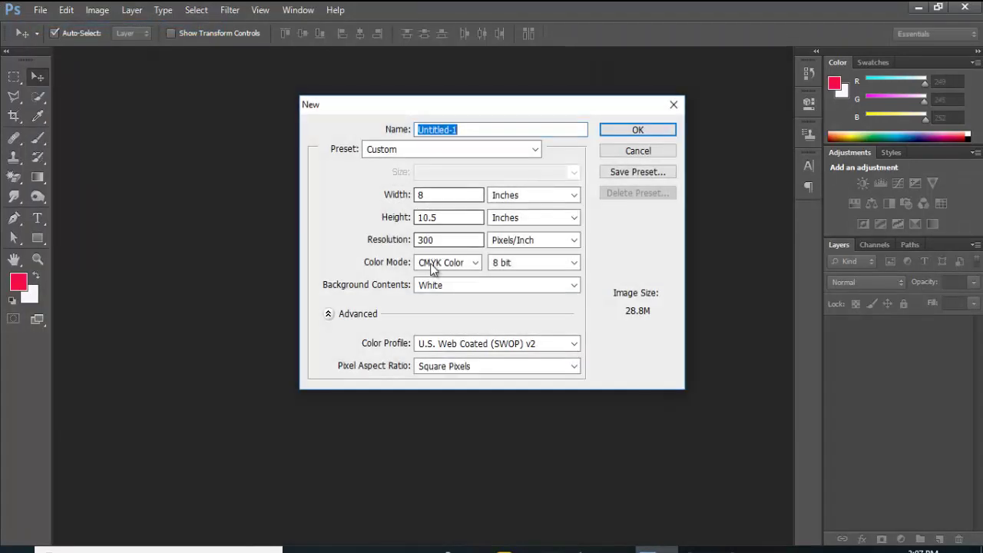
Step: Create the 8 × 10.5 in document and place guides along all four page edges
{"action": "left_click", "coordinate": [632, 129]}
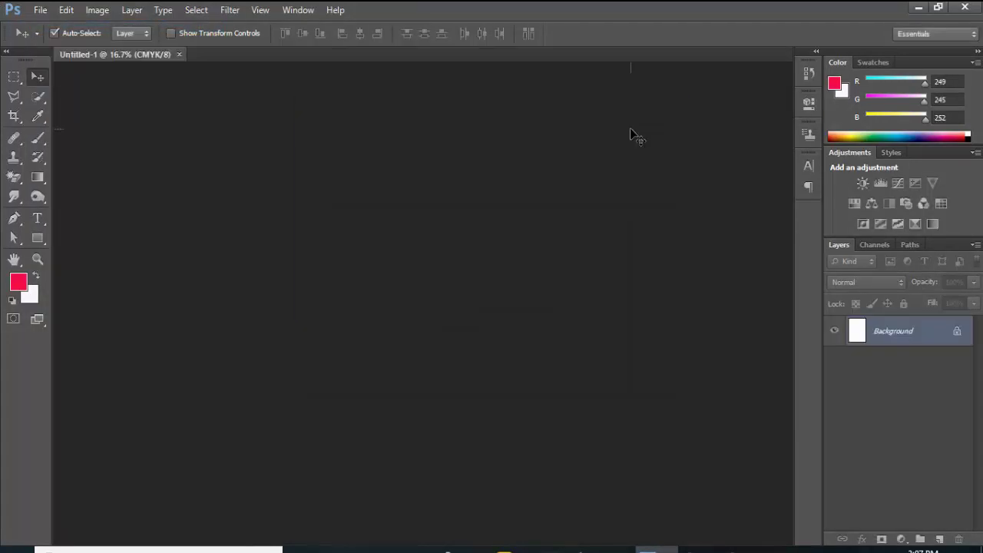
{"action": "left_click_drag", "start_coordinate": [439, 68], "coordinate": [476, 499]}
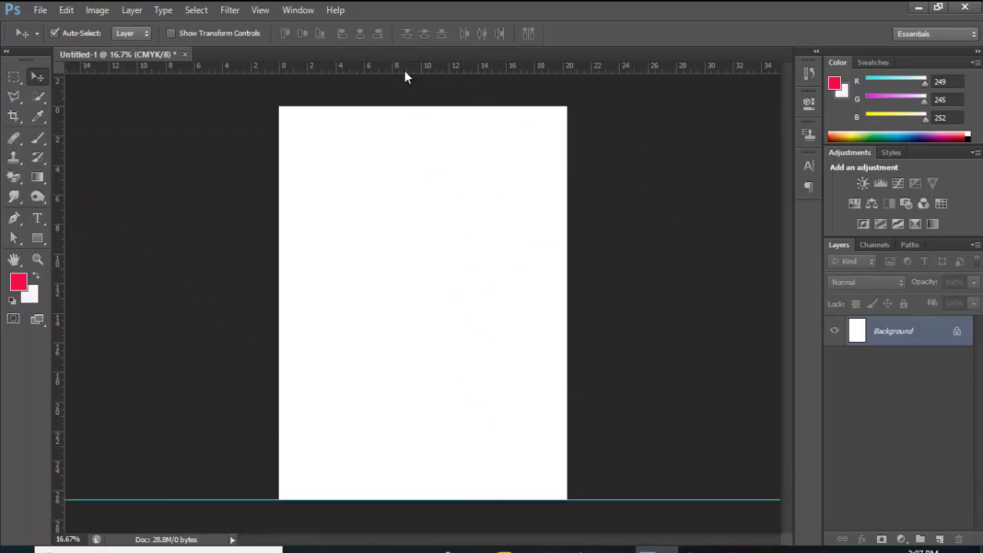
{"action": "left_click_drag", "start_coordinate": [406, 68], "coordinate": [406, 106]}
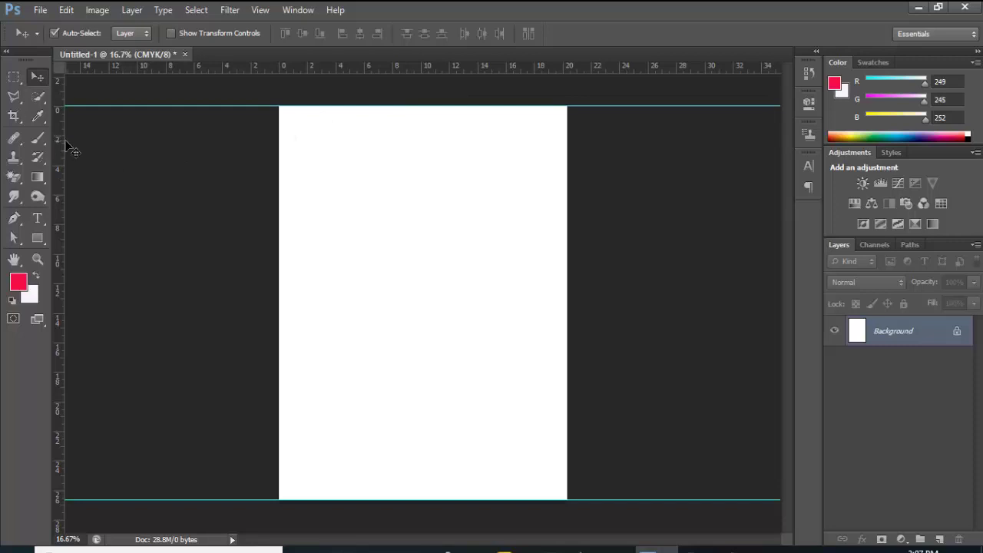
{"action": "left_click_drag", "start_coordinate": [63, 146], "coordinate": [279, 161]}
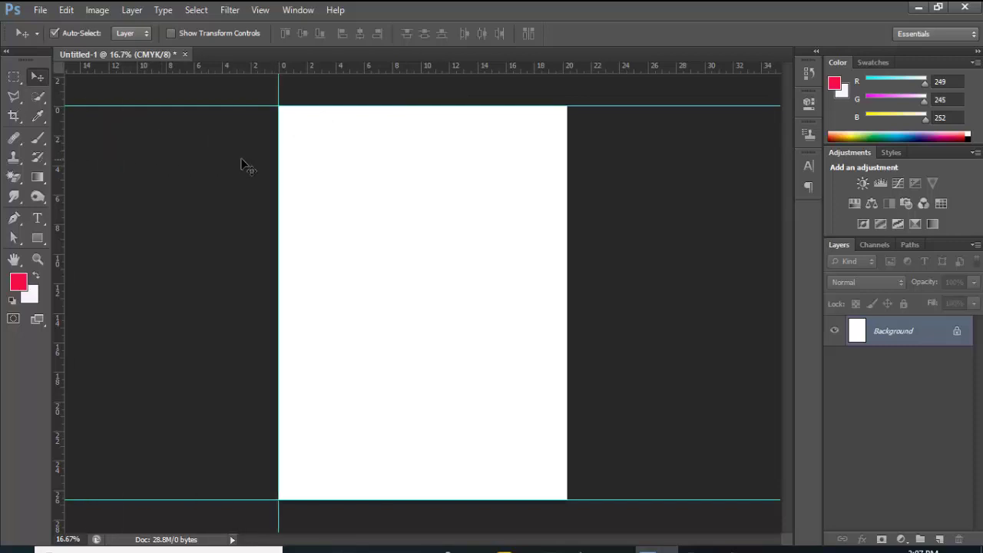
{"action": "left_click_drag", "start_coordinate": [62, 149], "coordinate": [567, 171]}
Step: Enlarge the canvas by 0.5 inch in relative width and height
{"action": "left_click", "coordinate": [90, 10]}
{"action": "left_click", "coordinate": [116, 130]}
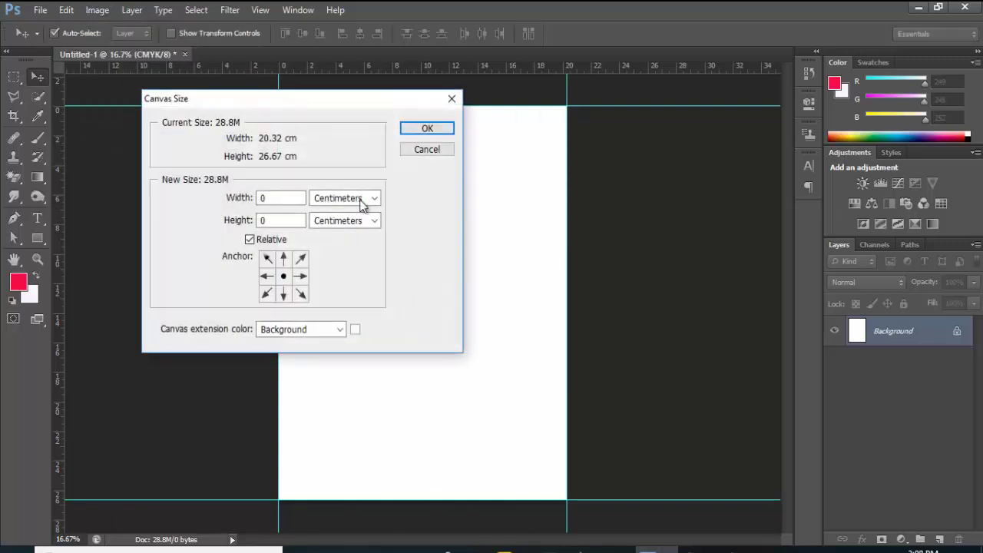
{"action": "left_click", "coordinate": [376, 199]}
{"action": "left_click", "coordinate": [343, 238]}
{"action": "left_click", "coordinate": [288, 197]}
{"action": "type", "text": ".50"}
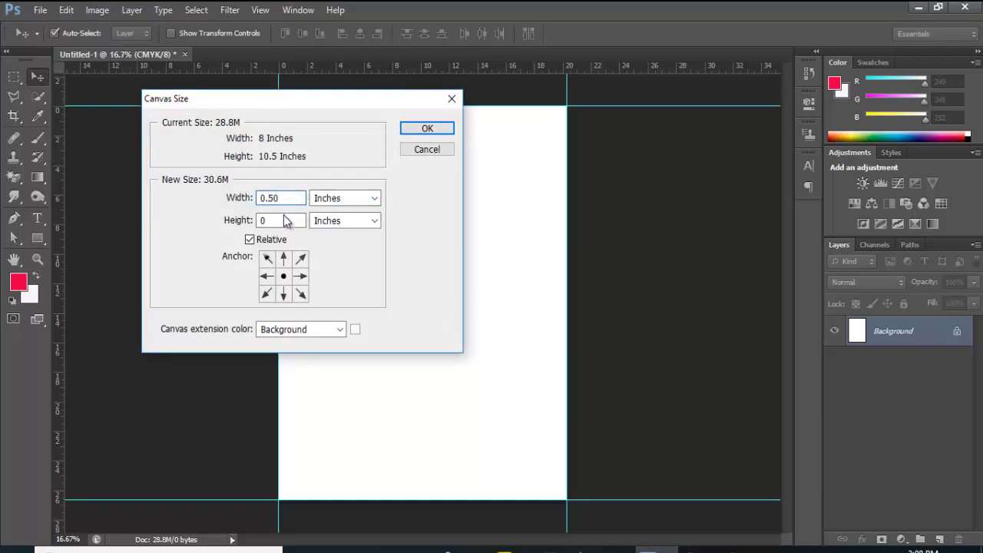
{"action": "left_click", "coordinate": [285, 220]}
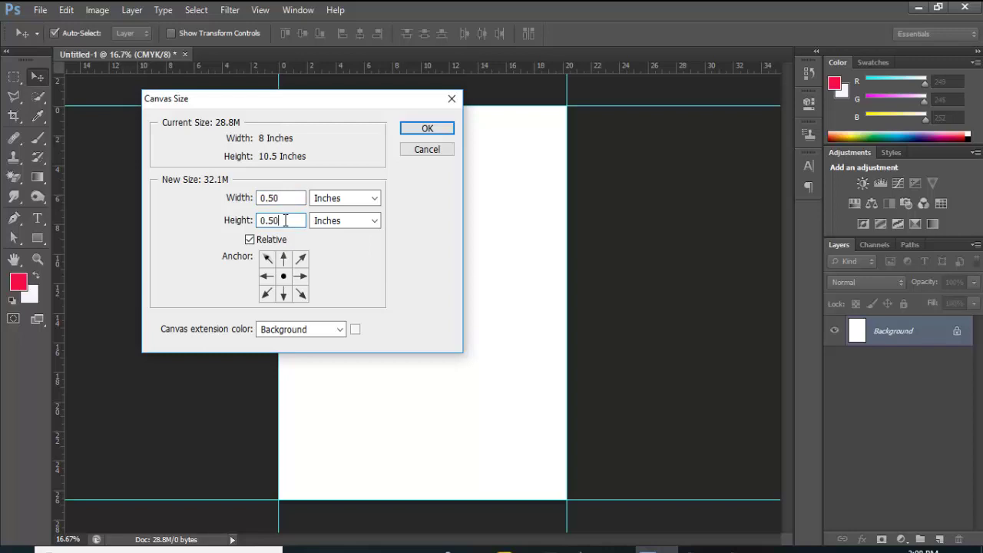
{"action": "left_click", "coordinate": [425, 130]}
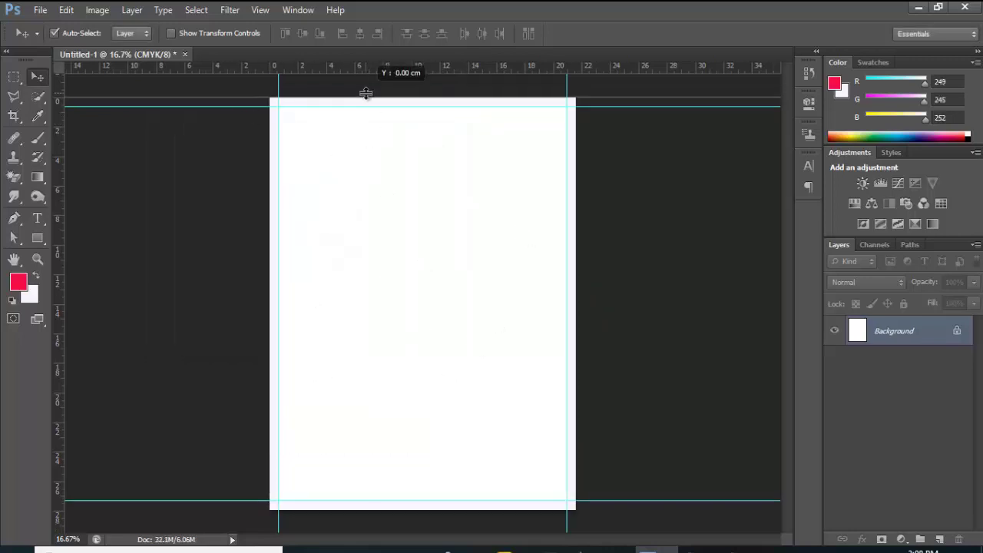
Step: Add horizontal and vertical guides along the enlarged page edges
{"action": "left_click_drag", "start_coordinate": [364, 83], "coordinate": [367, 508]}
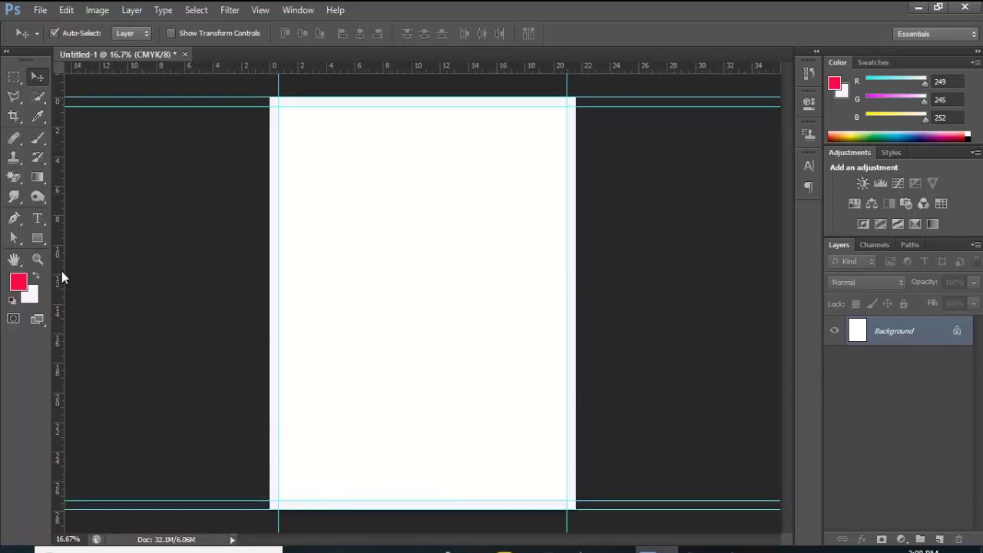
{"action": "left_click_drag", "start_coordinate": [62, 278], "coordinate": [575, 259]}
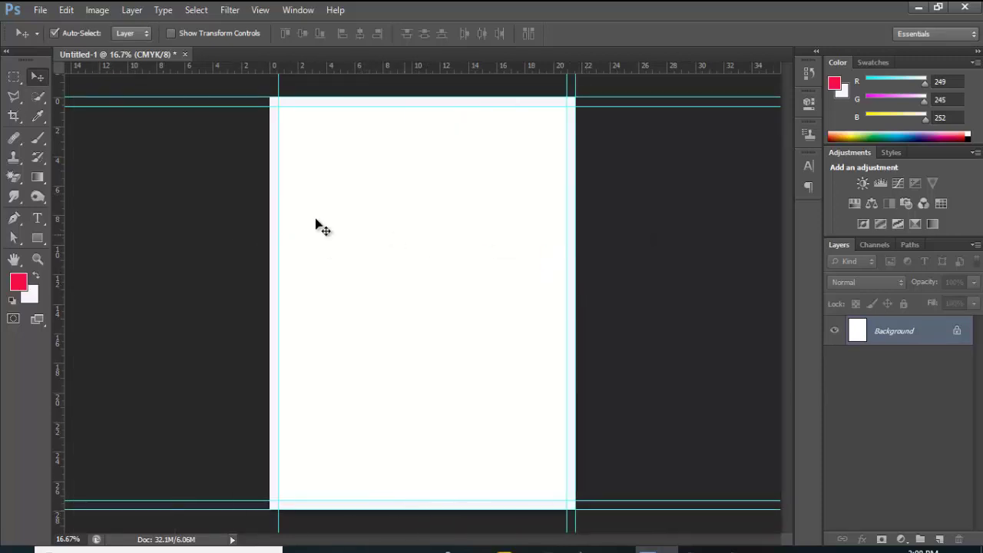
{"action": "left_click_drag", "start_coordinate": [119, 200], "coordinate": [269, 217]}
Step: Add another 0.25 inch to the canvas width and height in Canvas Size, using inches
{"action": "left_click", "coordinate": [96, 10]}
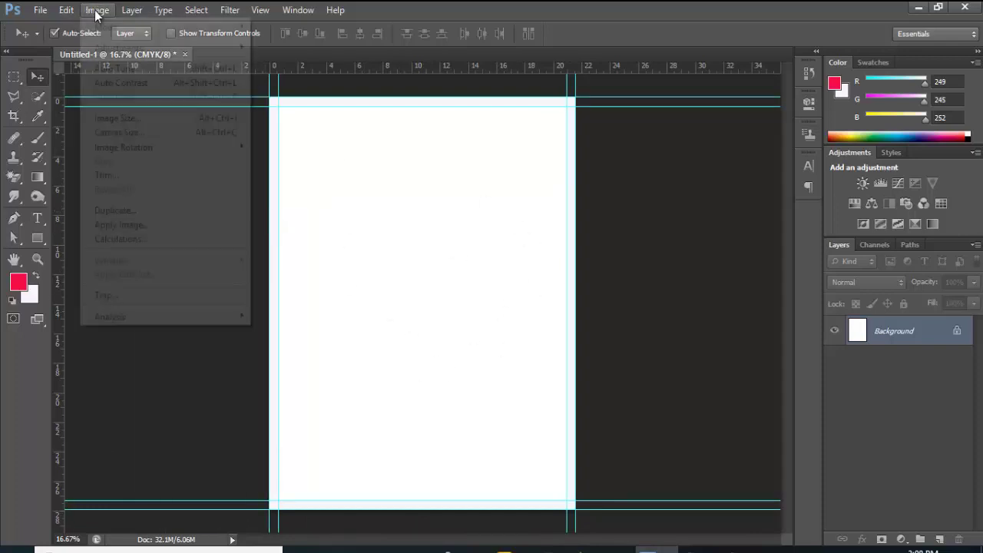
{"action": "left_click", "coordinate": [119, 132]}
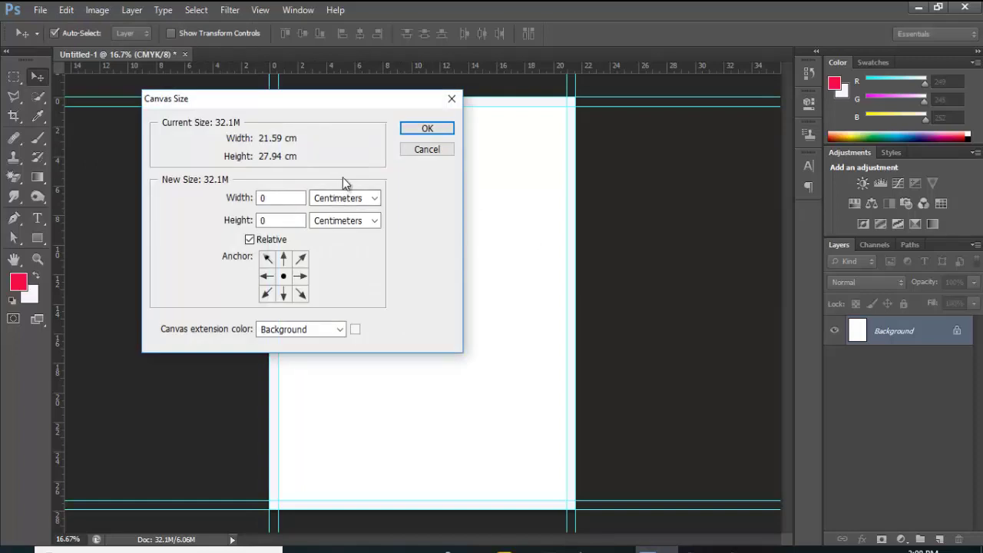
{"action": "left_click", "coordinate": [376, 198]}
{"action": "left_click", "coordinate": [380, 199]}
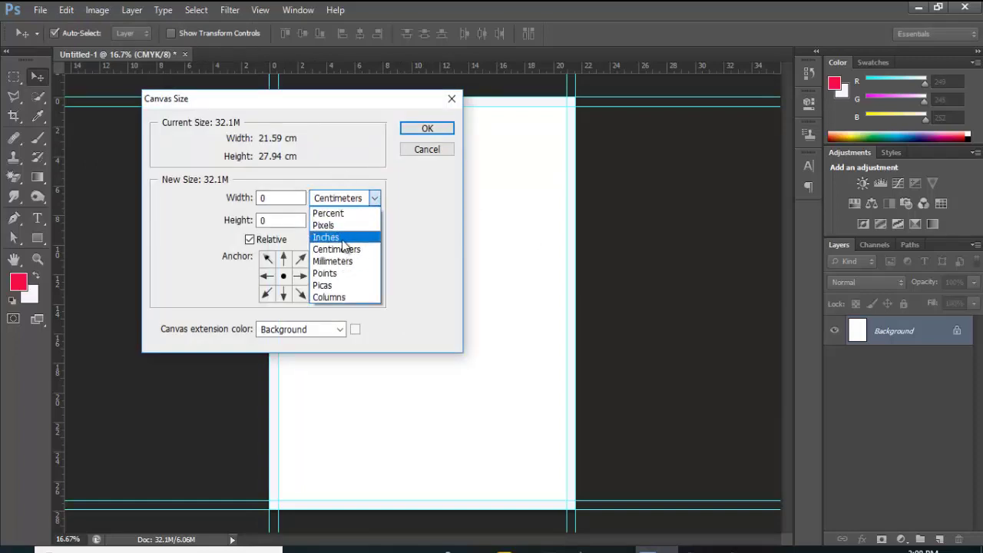
{"action": "left_click", "coordinate": [338, 235]}
{"action": "left_click", "coordinate": [276, 198]}
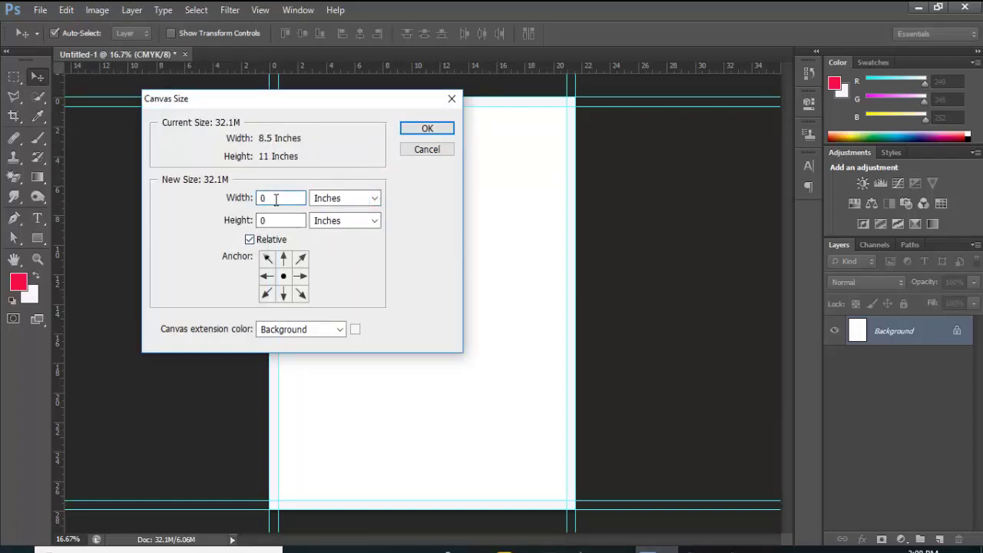
{"action": "type", "text": ".25"}
{"action": "left_click", "coordinate": [265, 221]}
{"action": "type", "text": "."}
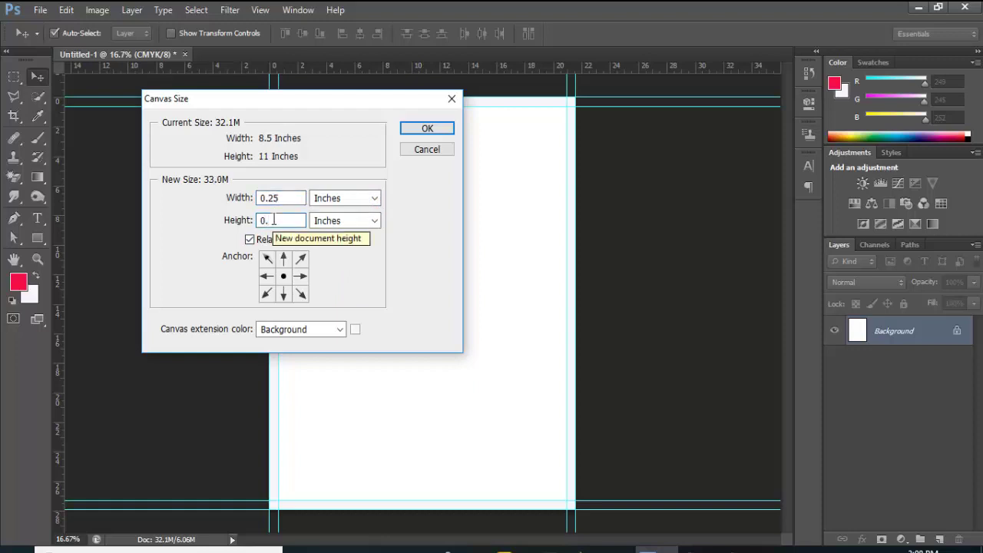
{"action": "type", "text": "25"}
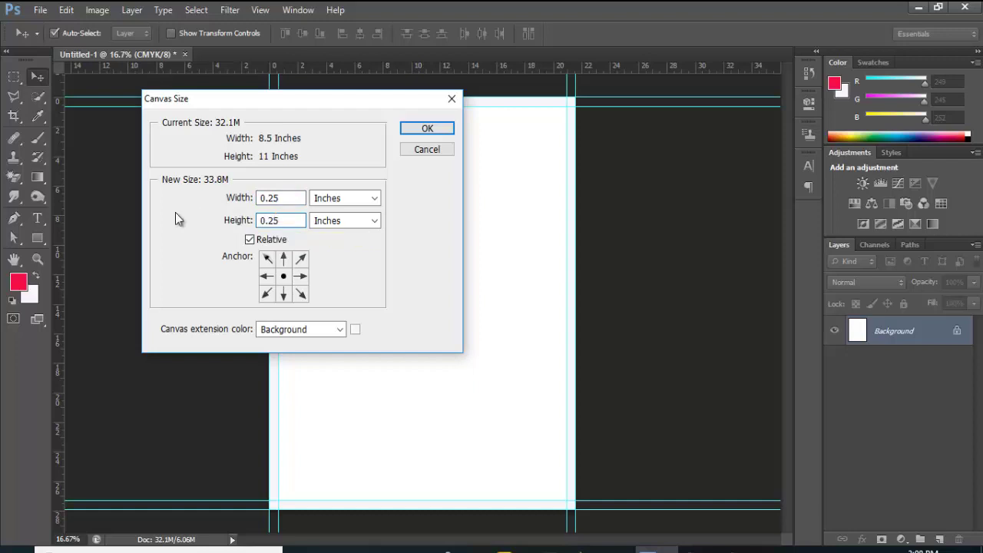
{"action": "left_click", "coordinate": [428, 129]}
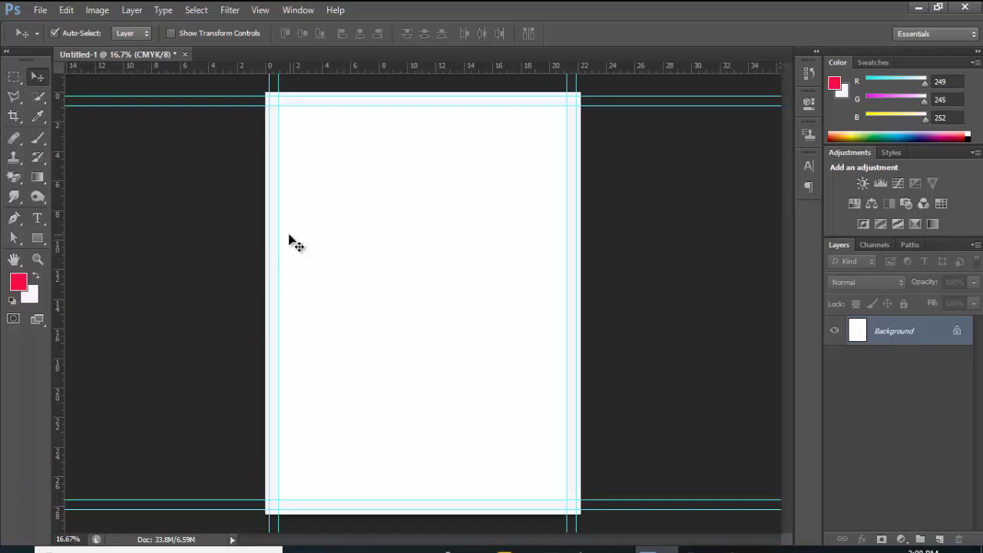
Step: Draw a blue rectangle covering the whole canvas, redoing the first mis-sized attempt
{"action": "left_click", "coordinate": [41, 240]}
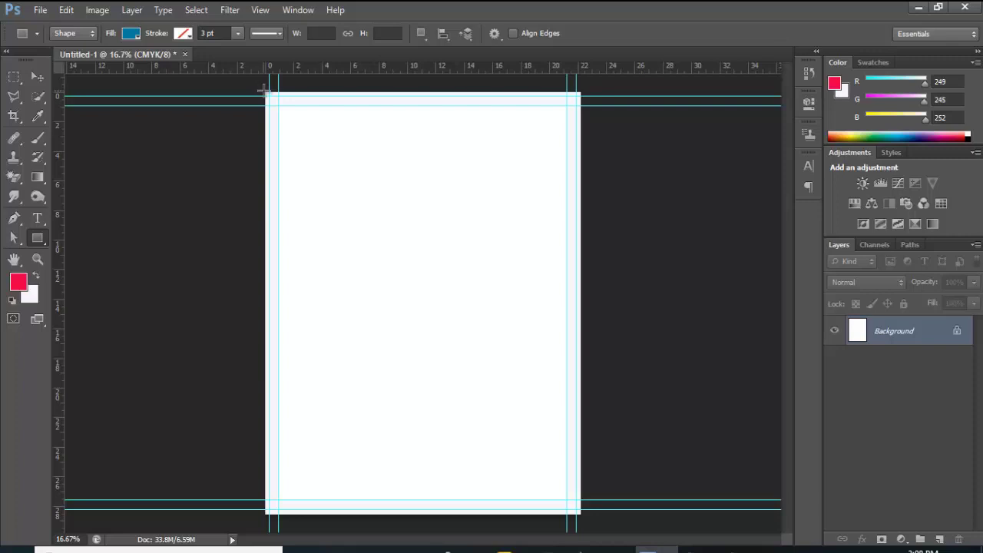
{"action": "left_click_drag", "start_coordinate": [262, 90], "coordinate": [564, 520]}
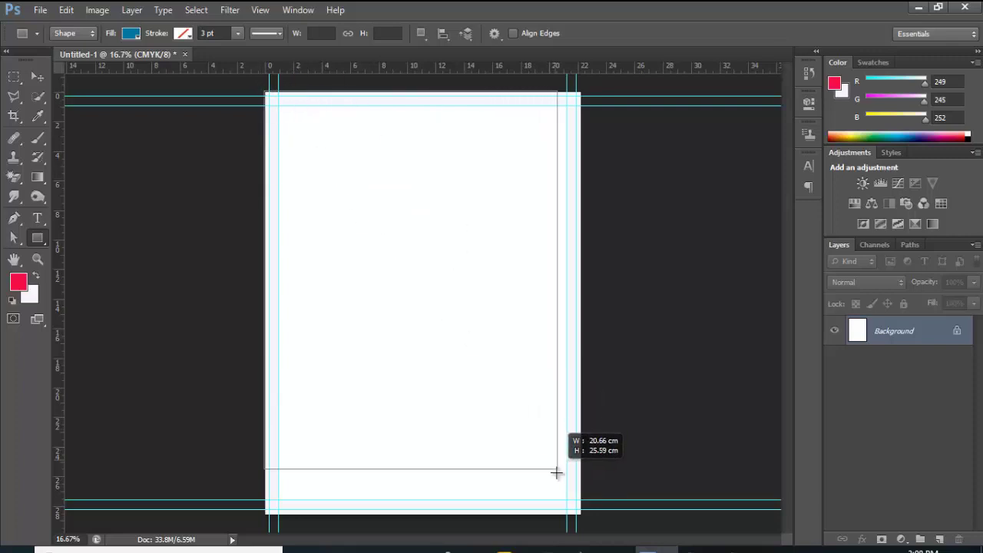
{"action": "left_click_drag", "start_coordinate": [564, 520], "coordinate": [580, 513]}
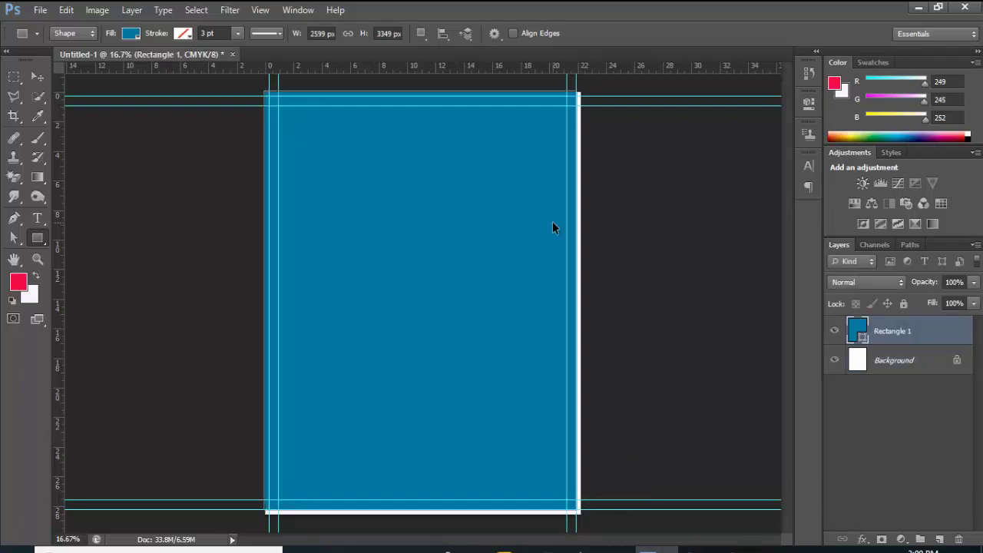
{"action": "key", "text": "ctrl+z"}
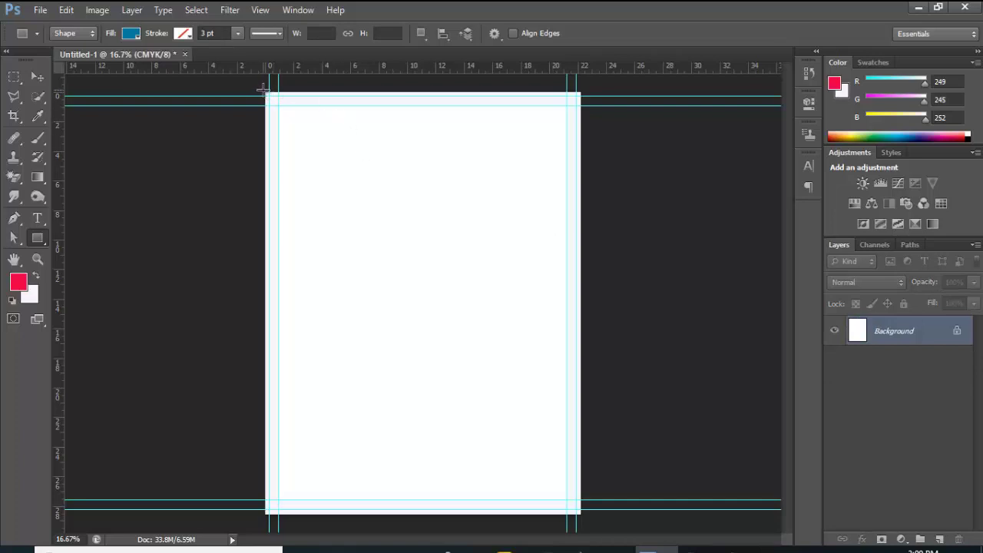
{"action": "mouse_move", "coordinate": [262, 90]}
{"action": "left_mouse_down"}
{"action": "mouse_move", "coordinate": [572, 526]}
{"action": "mouse_move", "coordinate": [585, 516]}
{"action": "left_mouse_up"}
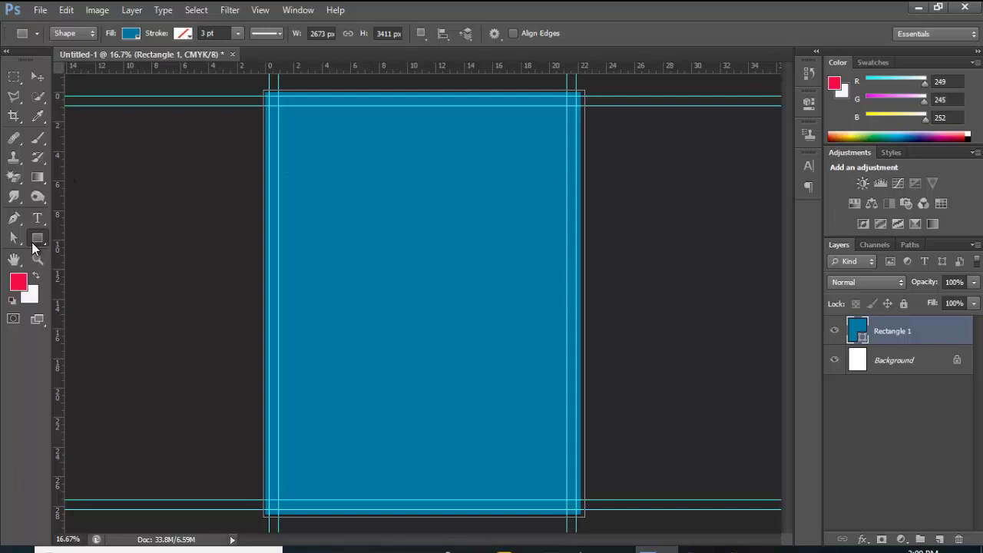
Step: Cut an inner rectangle out with Subtract Front Shape, leaving a blue border frame
{"action": "right_click", "coordinate": [31, 242]}
{"action": "left_click", "coordinate": [91, 239]}
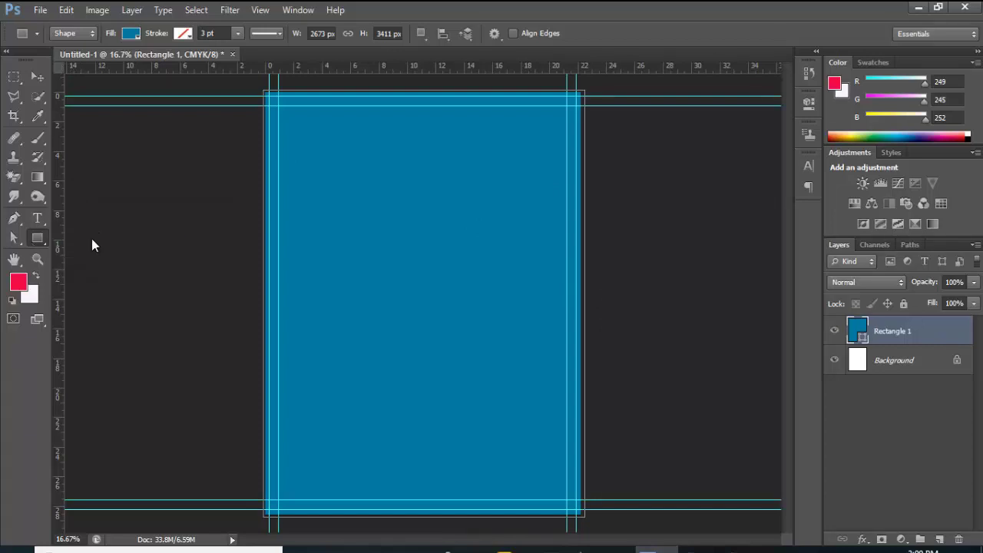
{"action": "left_click", "coordinate": [421, 33]}
{"action": "left_click", "coordinate": [461, 81]}
{"action": "left_click_drag", "start_coordinate": [269, 96], "coordinate": [537, 504]}
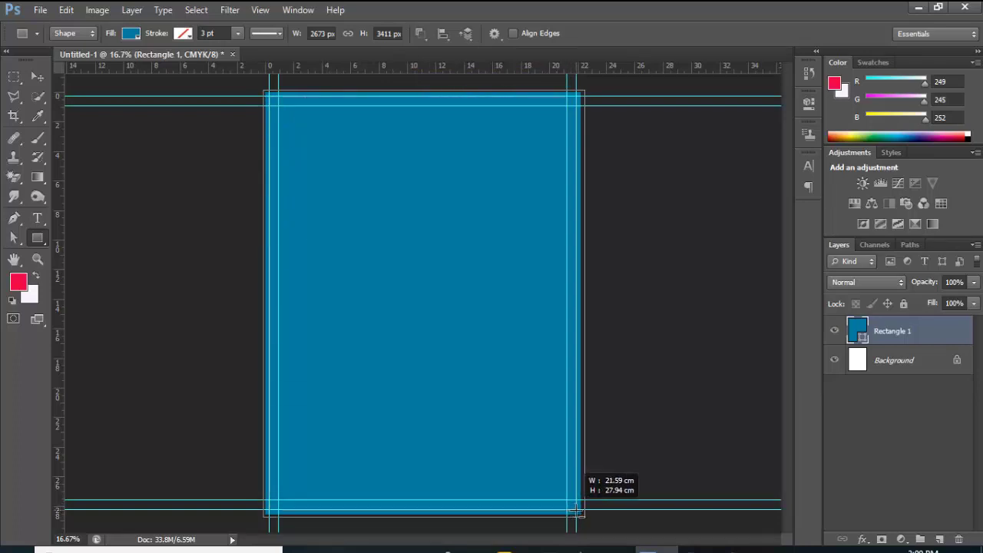
{"action": "left_click_drag", "start_coordinate": [537, 504], "coordinate": [576, 510]}
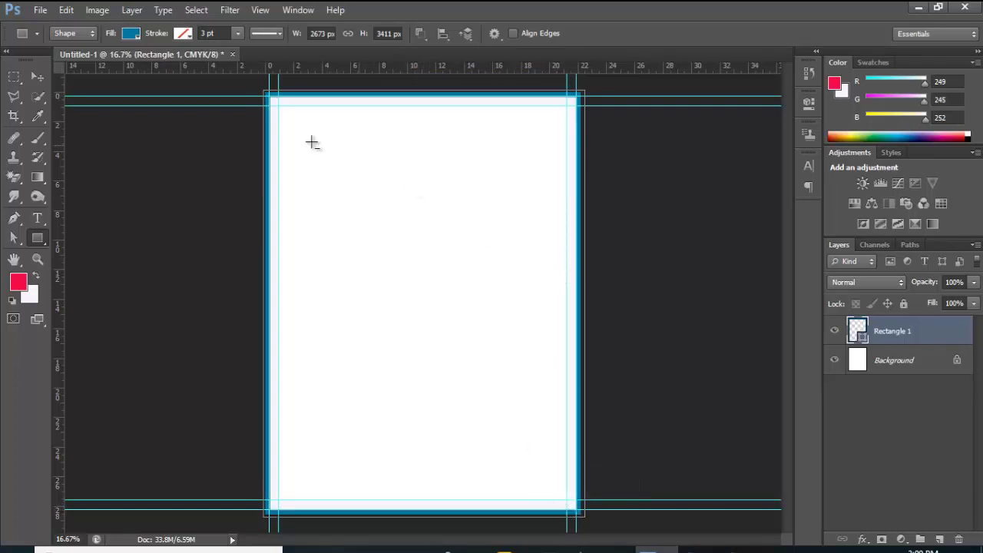
{"action": "left_click", "coordinate": [35, 78]}
Step: Draw a closed blue quadrilateral with the Pen tool filling the page's top-left corner
{"action": "left_click", "coordinate": [640, 164]}
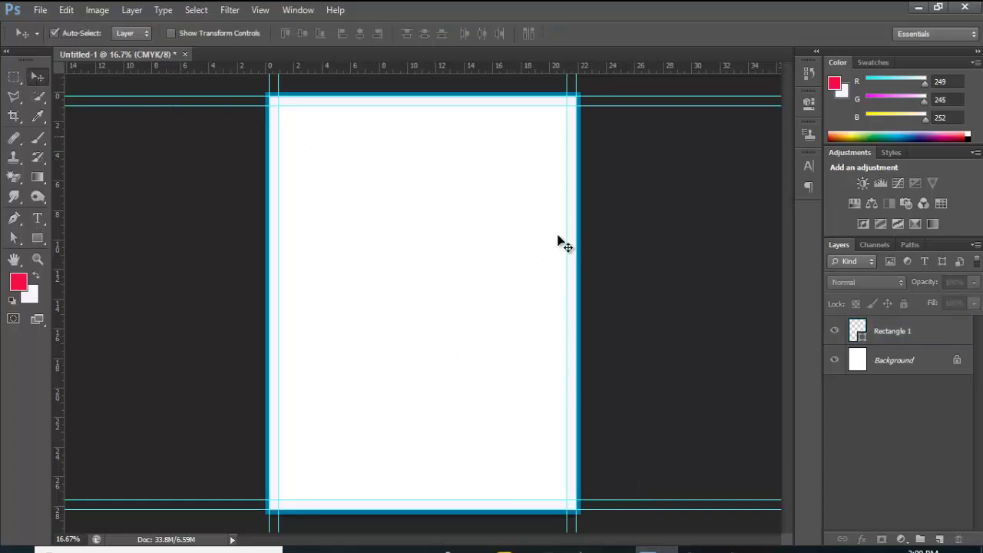
{"action": "left_click", "coordinate": [784, 547]}
{"action": "left_click", "coordinate": [914, 491]}
{"action": "left_click", "coordinate": [14, 216]}
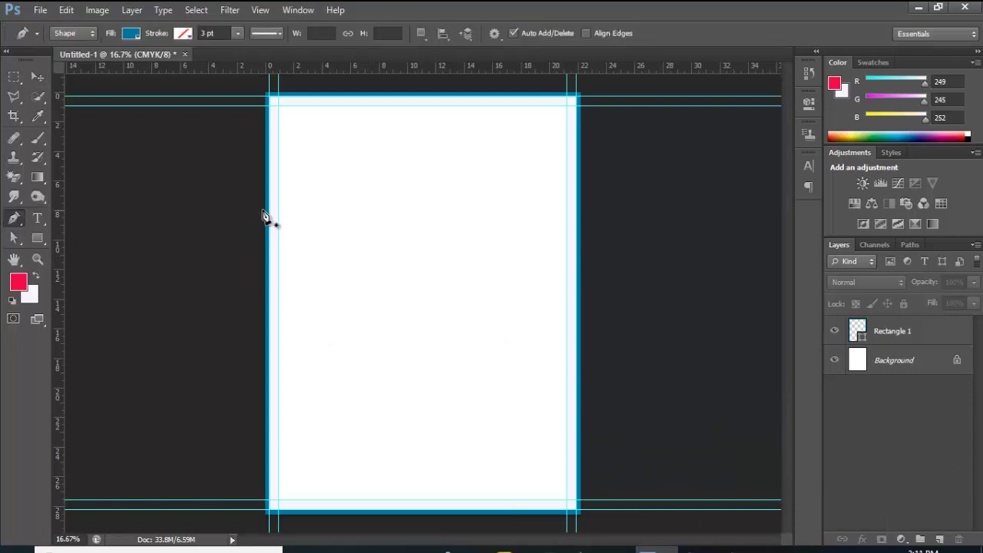
{"action": "left_click", "coordinate": [269, 261]}
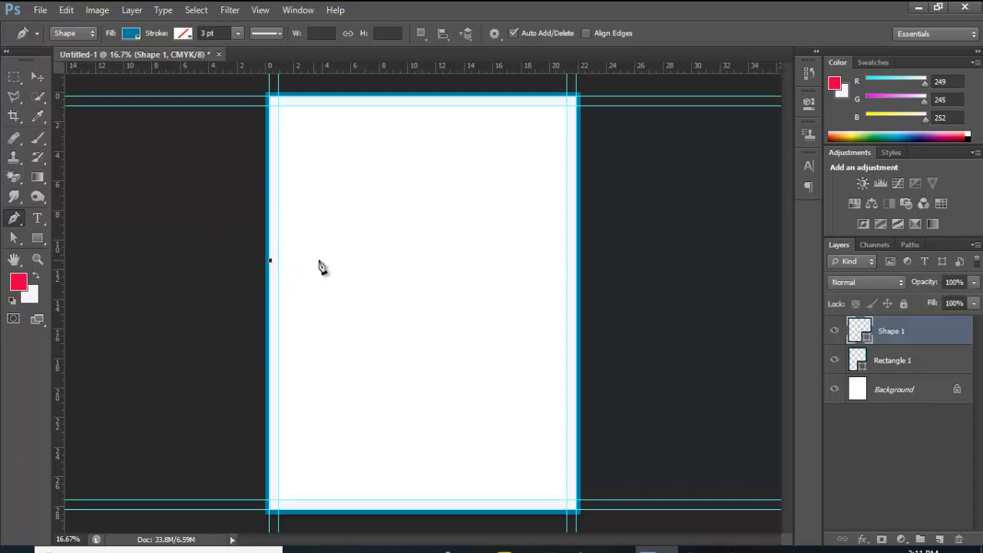
{"action": "left_click", "coordinate": [418, 260]}
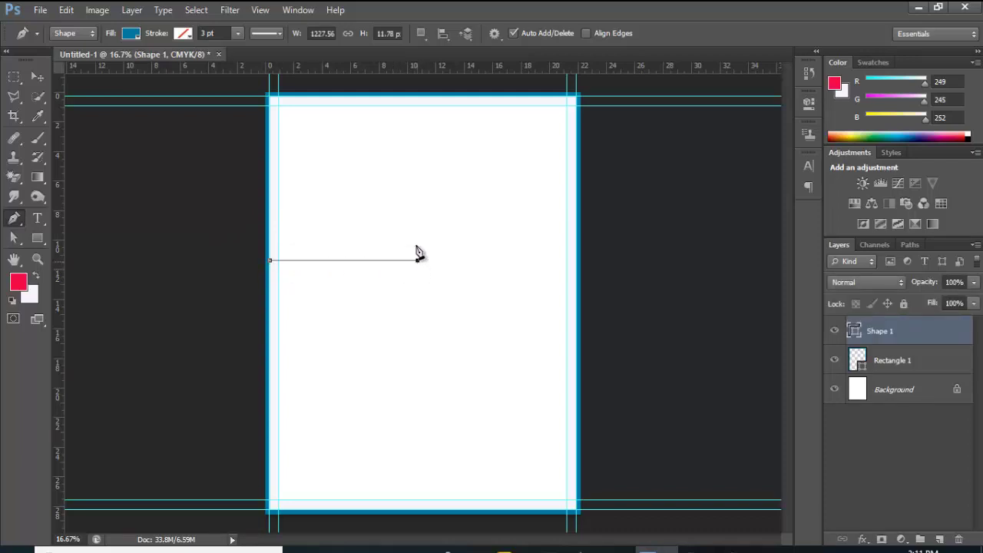
{"action": "left_click", "coordinate": [351, 99]}
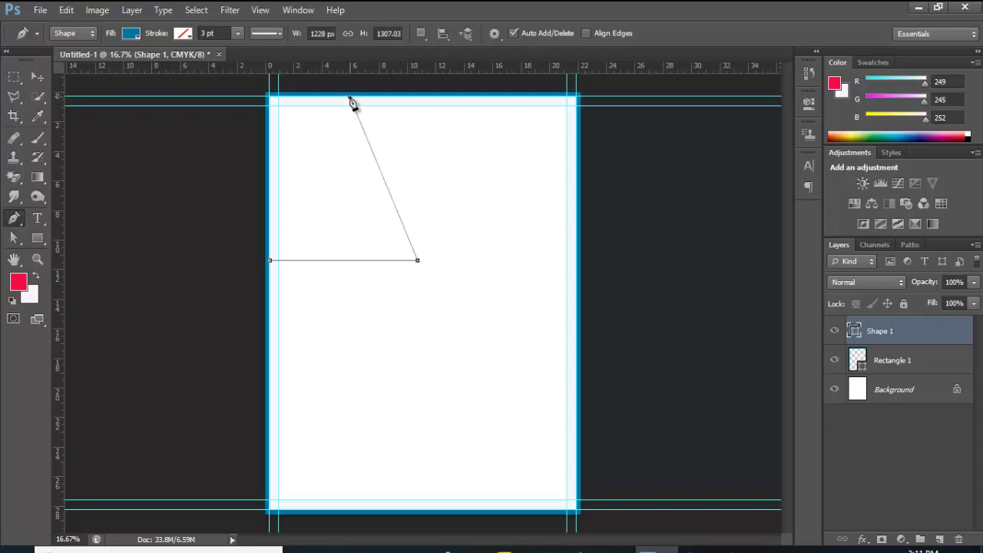
{"action": "left_click", "coordinate": [270, 97]}
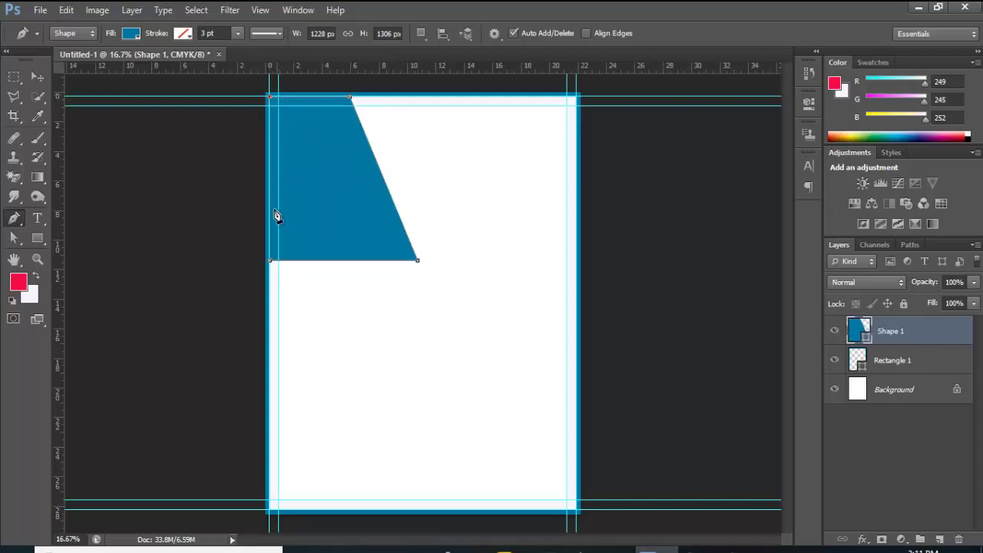
{"action": "left_click", "coordinate": [270, 262]}
{"action": "left_click", "coordinate": [37, 77]}
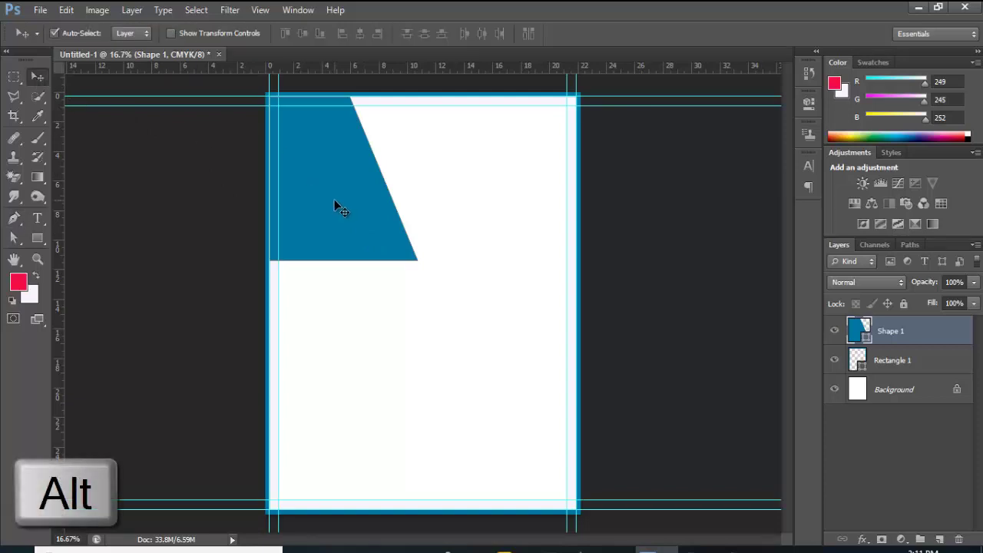
Step: Duplicate the blue corner shape and rotate the copy about 180° into the lower-right corner
{"action": "left_click_drag", "start_coordinate": [336, 206], "coordinate": [500, 458]}
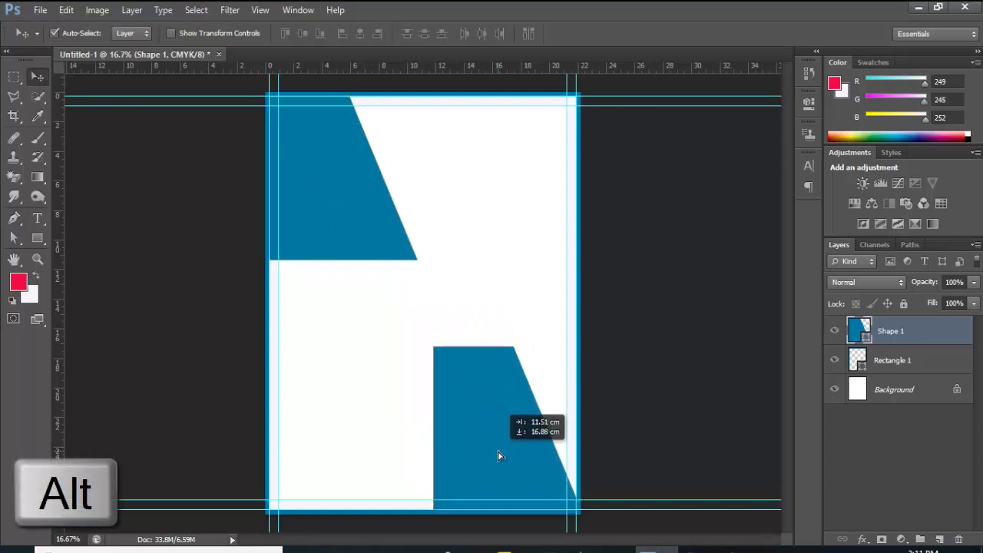
{"action": "key", "text": "ctrl+t"}
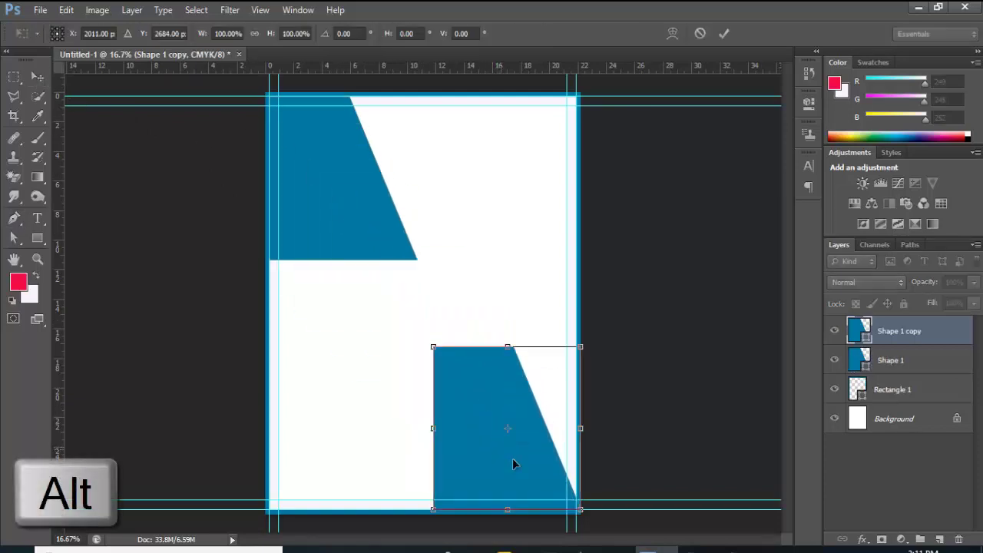
{"action": "left_click_drag", "start_coordinate": [601, 363], "coordinate": [458, 467]}
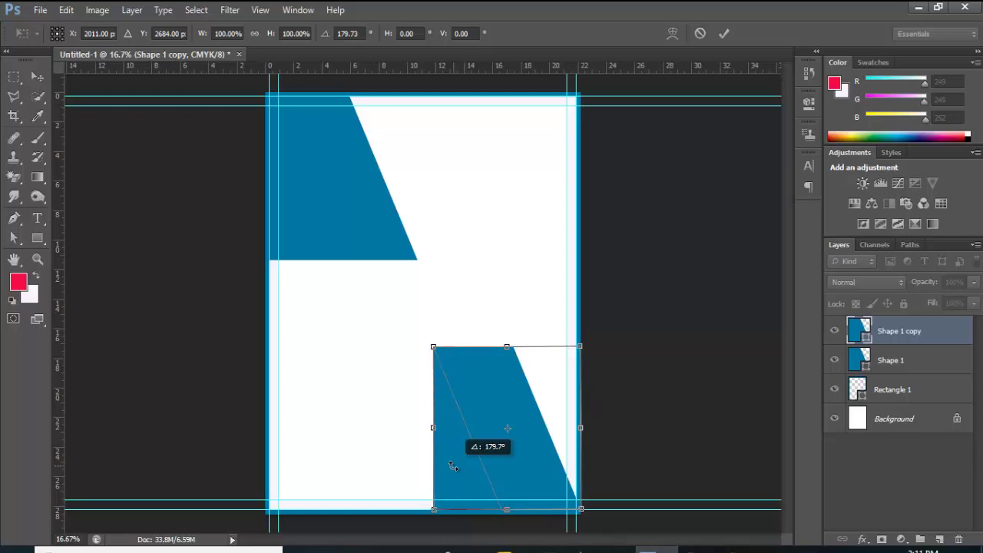
{"action": "left_click_drag", "start_coordinate": [458, 466], "coordinate": [454, 471]}
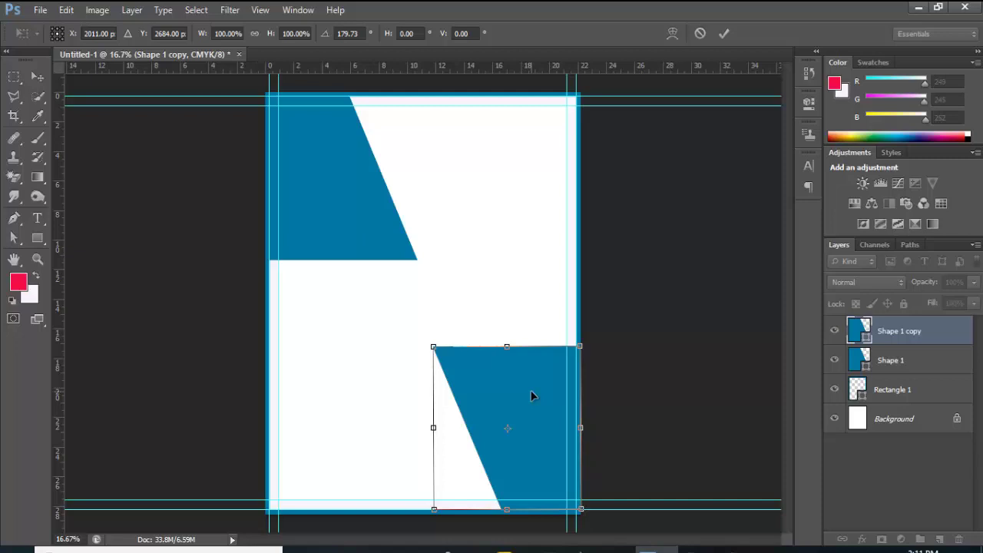
{"action": "left_click", "coordinate": [724, 33]}
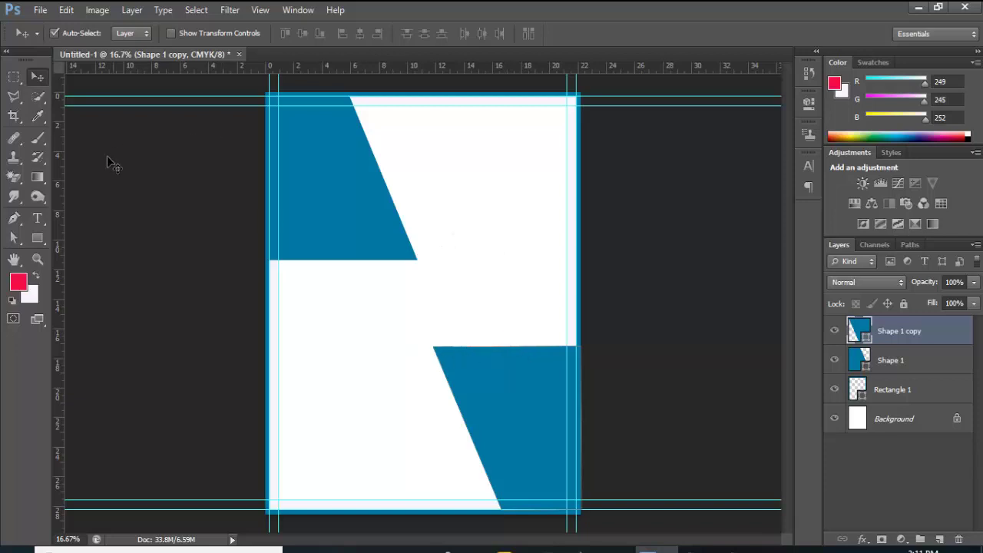
Step: Draw a large blue circle over the page's upper right, then bring up the DR. note folder
{"action": "left_click", "coordinate": [38, 239]}
{"action": "right_click", "coordinate": [41, 239]}
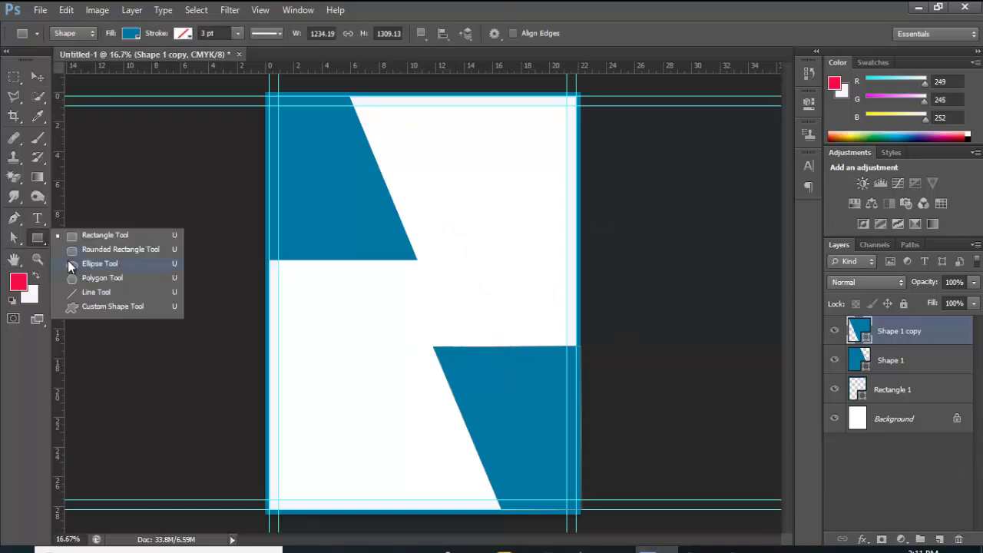
{"action": "left_click", "coordinate": [69, 264]}
{"action": "mouse_move", "coordinate": [455, 97]}
{"action": "left_mouse_down"}
{"action": "mouse_move", "coordinate": [680, 332]}
{"action": "mouse_move", "coordinate": [633, 285]}
{"action": "mouse_move", "coordinate": [635, 296]}
{"action": "left_mouse_up"}
{"action": "key", "text": "space"}
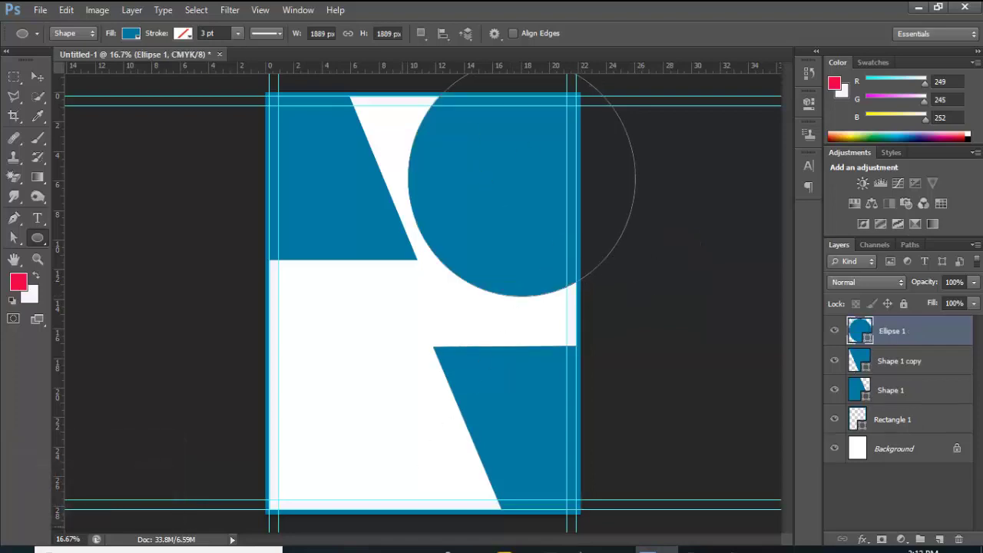
{"action": "left_click", "coordinate": [413, 549]}
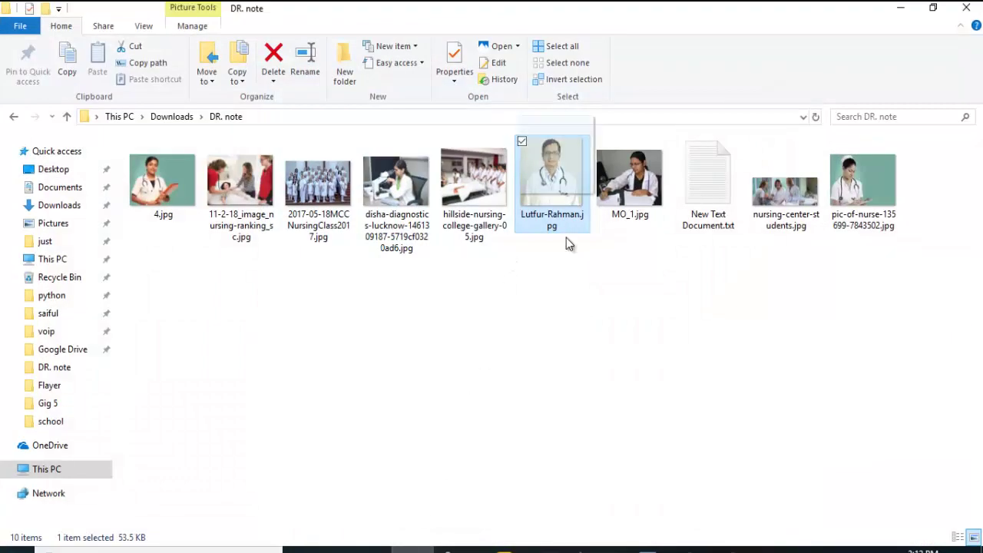
Step: Place the doctor's portrait photo onto the flyer, accepting the Camera Raw defaults
{"action": "left_click_drag", "start_coordinate": [566, 238], "coordinate": [482, 280]}
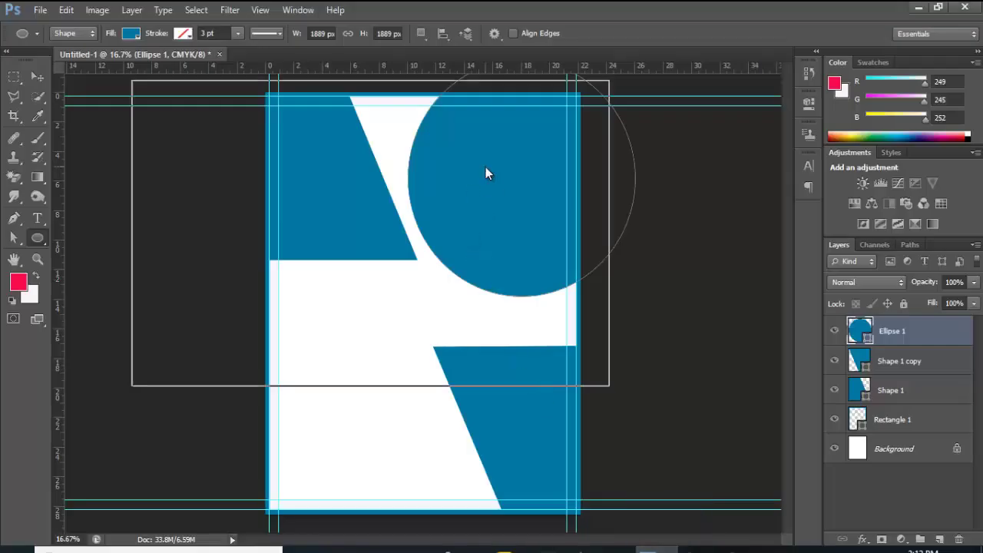
{"action": "left_click_drag", "start_coordinate": [486, 166], "coordinate": [485, 166]}
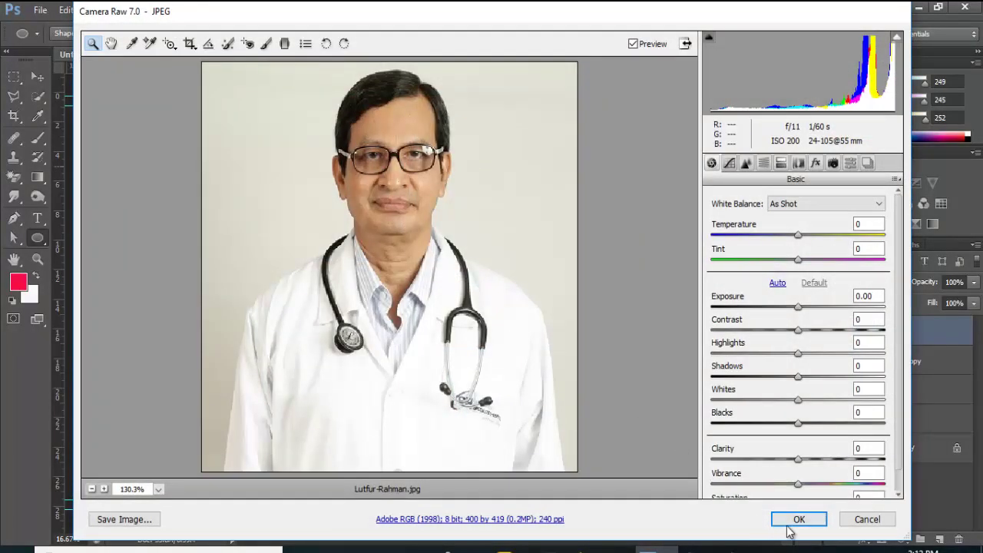
{"action": "left_click", "coordinate": [799, 519]}
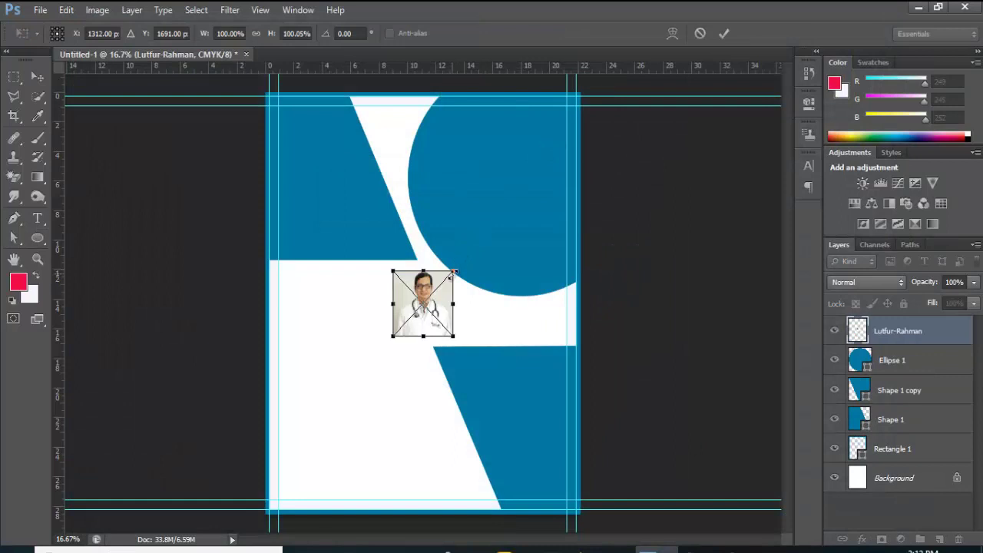
Step: Scale and position the photo to cover the upper right from the page top
{"action": "mouse_move", "coordinate": [464, 256]}
{"action": "left_mouse_down"}
{"action": "mouse_move", "coordinate": [560, 42]}
{"action": "mouse_move", "coordinate": [553, 80]}
{"action": "left_mouse_up"}
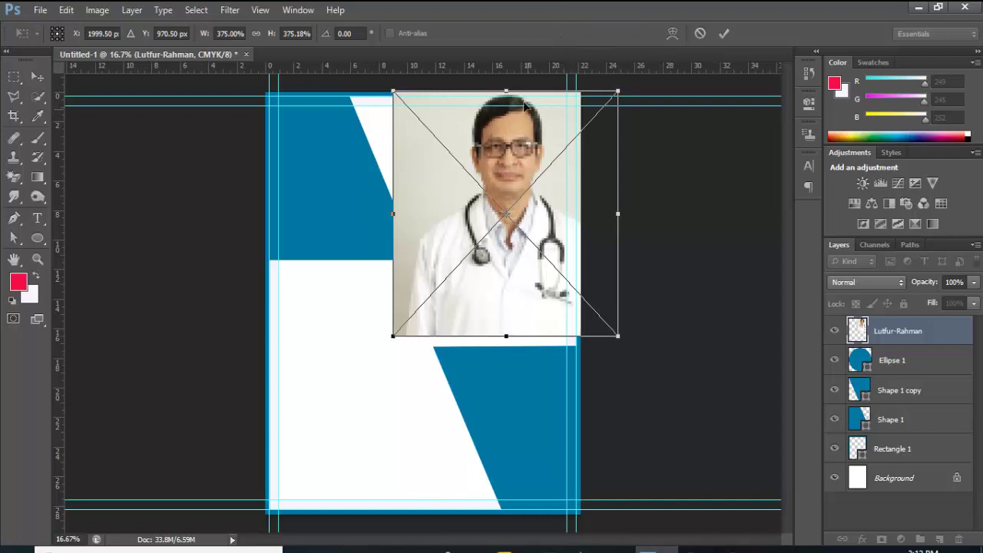
{"action": "left_click_drag", "start_coordinate": [504, 91], "coordinate": [504, 76]}
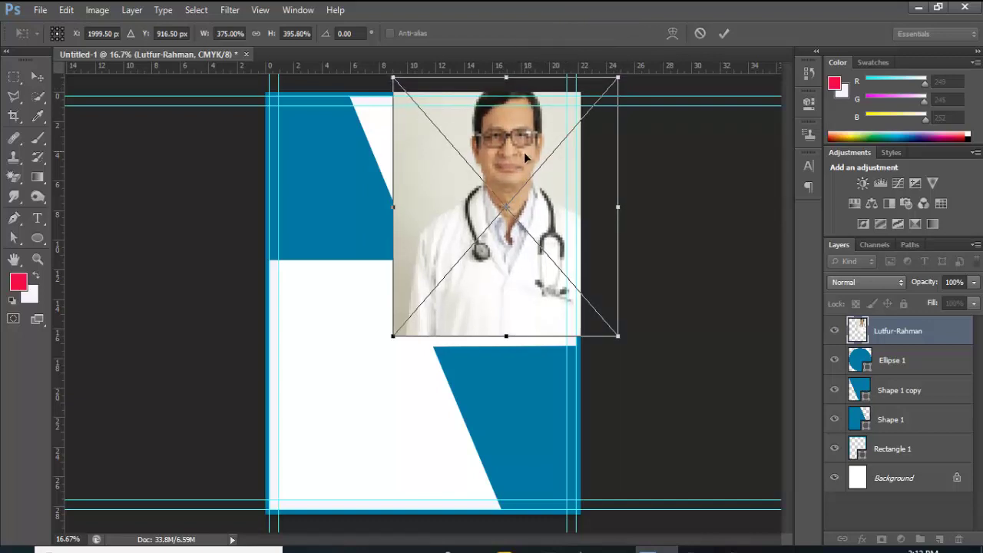
{"action": "left_click_drag", "start_coordinate": [524, 154], "coordinate": [515, 178]}
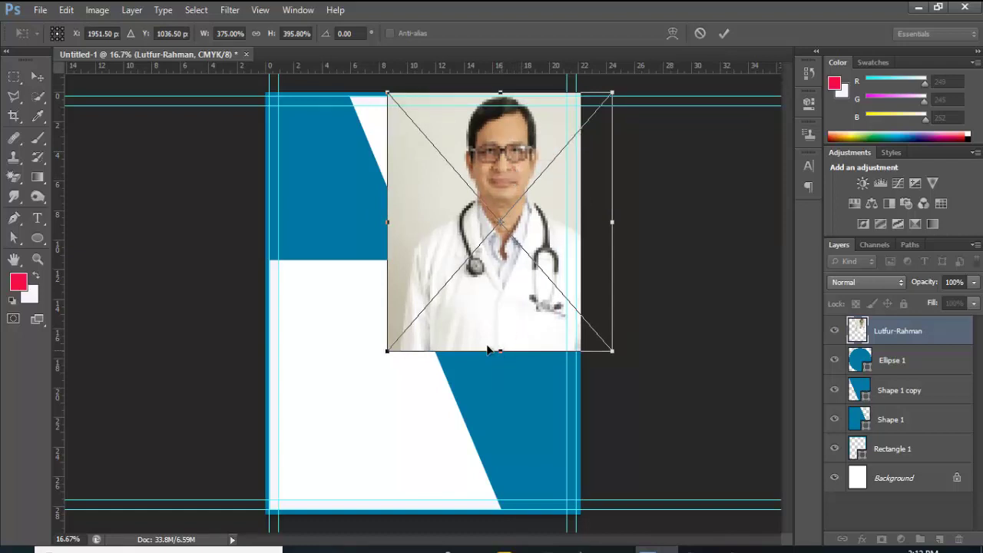
{"action": "left_click_drag", "start_coordinate": [384, 356], "coordinate": [386, 309]}
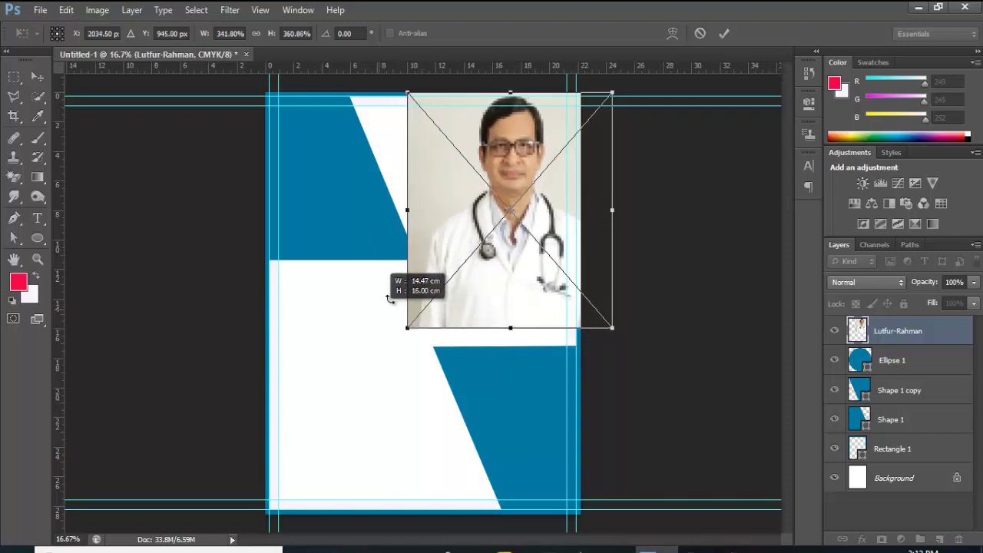
{"action": "left_click_drag", "start_coordinate": [386, 309], "coordinate": [390, 299]}
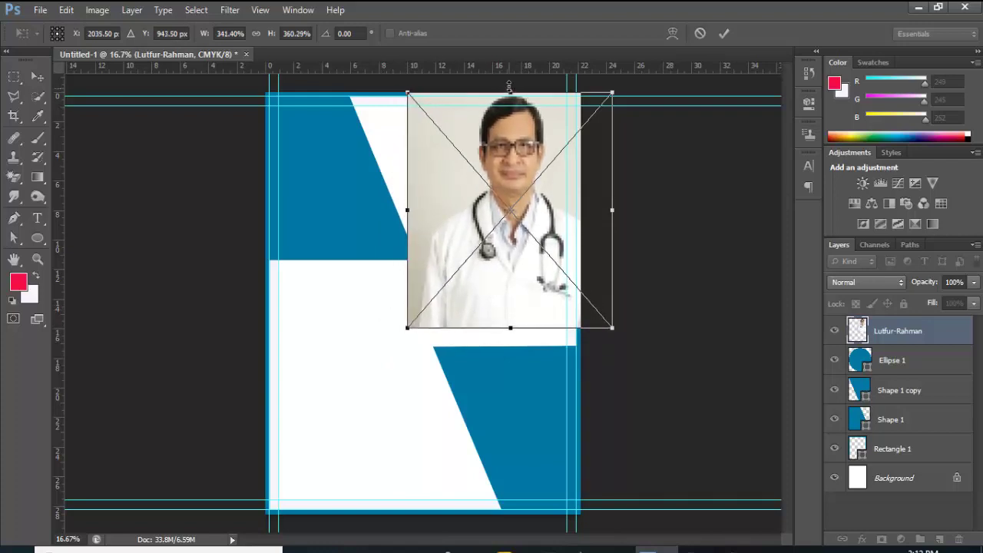
{"action": "left_click_drag", "start_coordinate": [510, 84], "coordinate": [510, 76]}
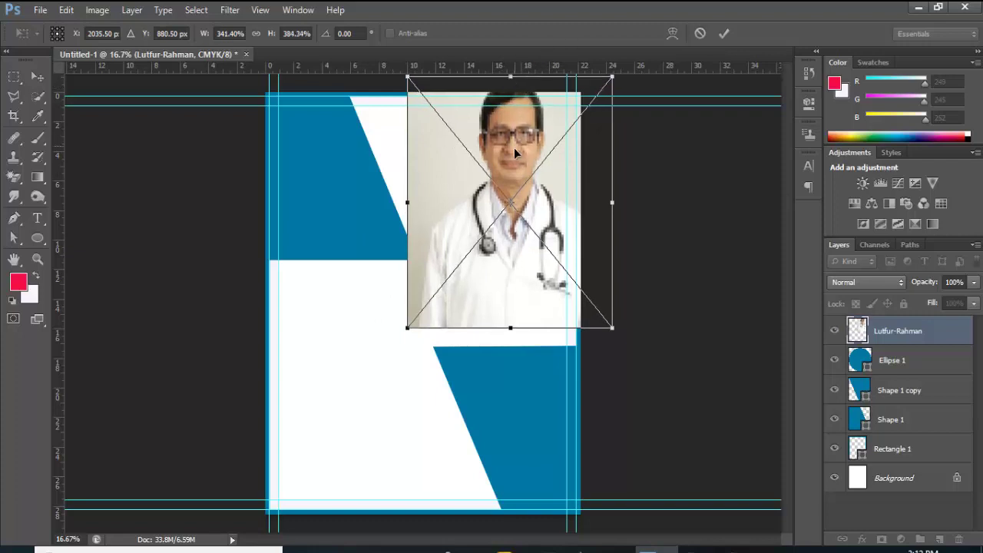
{"action": "left_click_drag", "start_coordinate": [514, 149], "coordinate": [509, 166]}
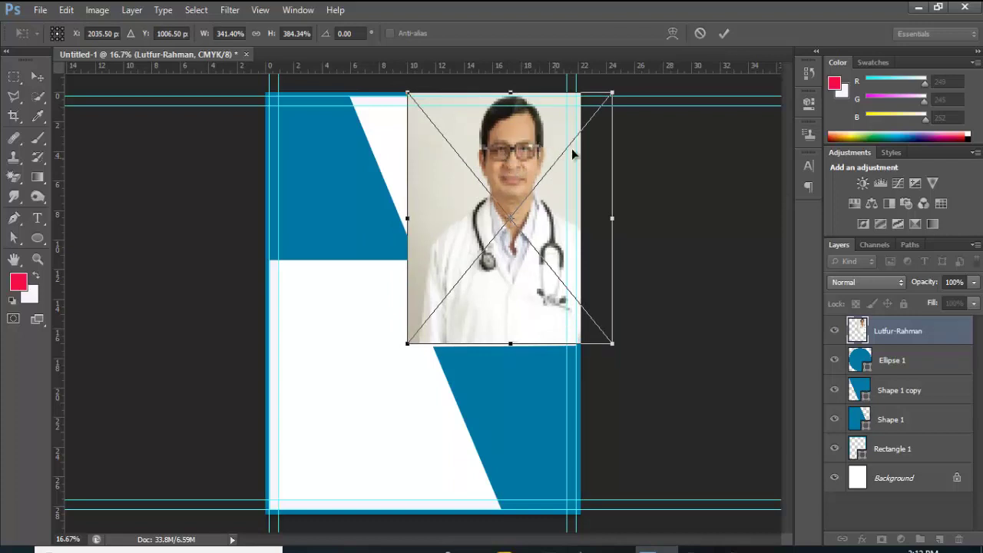
{"action": "left_click", "coordinate": [724, 33]}
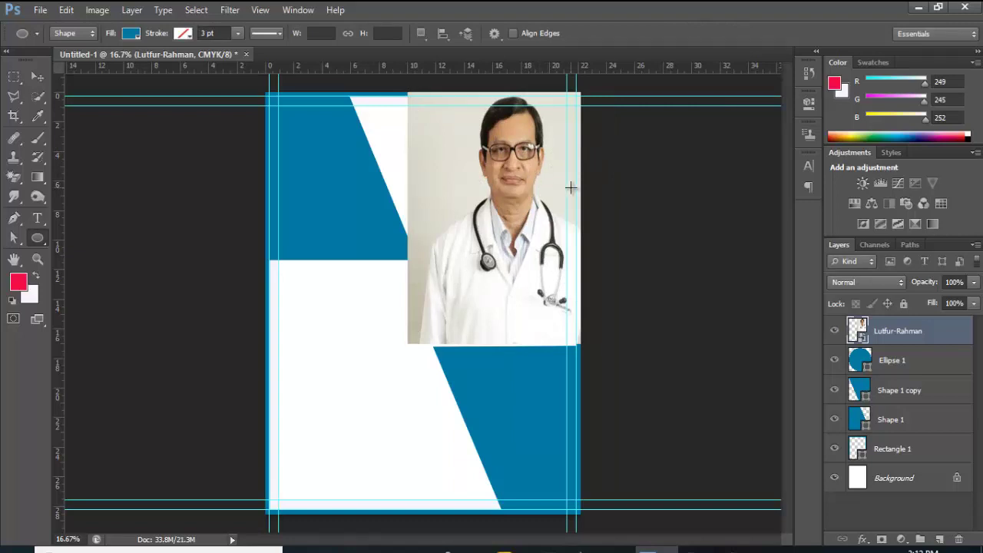
Step: Clip the doctor's photo to the blue circle and fine-tune its position inside it
{"action": "right_click", "coordinate": [930, 348]}
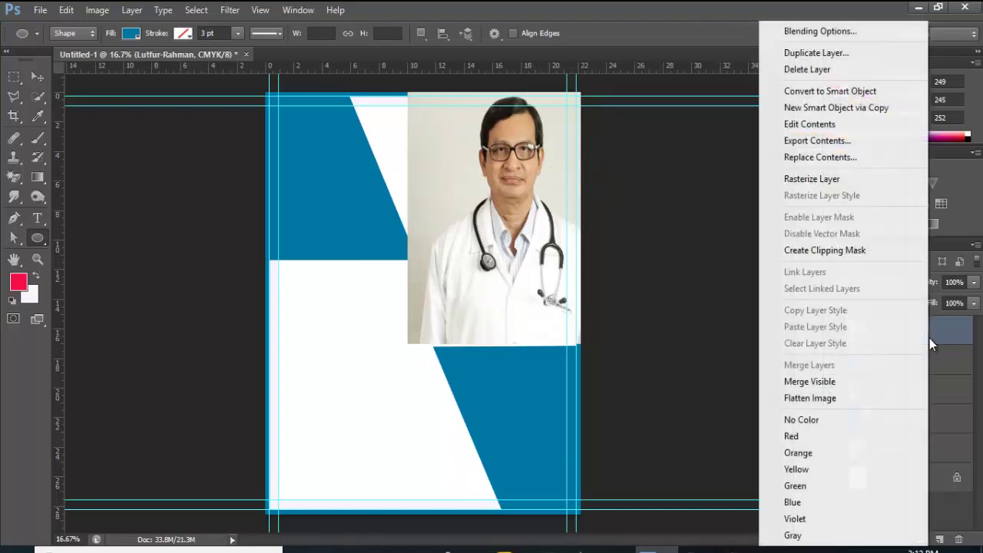
{"action": "left_click", "coordinate": [822, 254]}
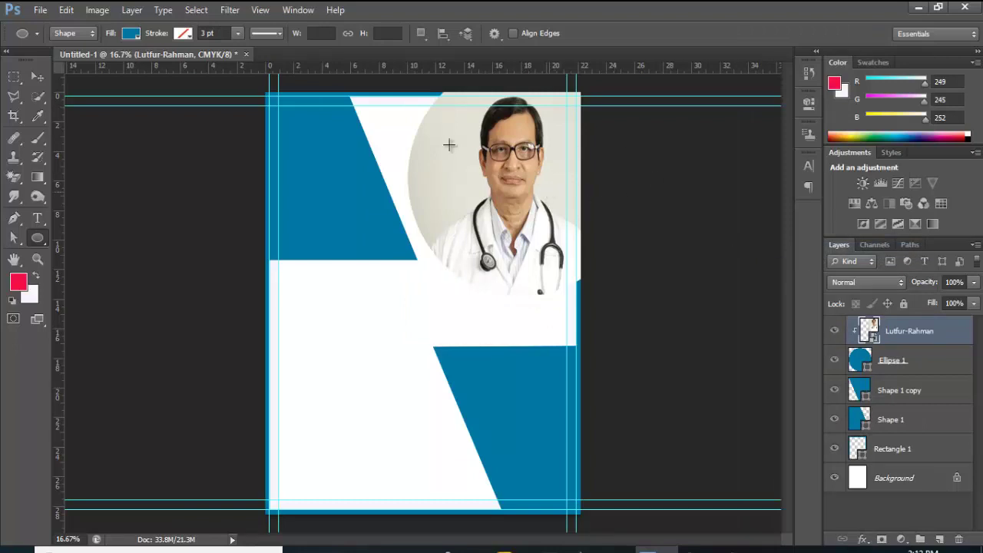
{"action": "left_click", "coordinate": [35, 77]}
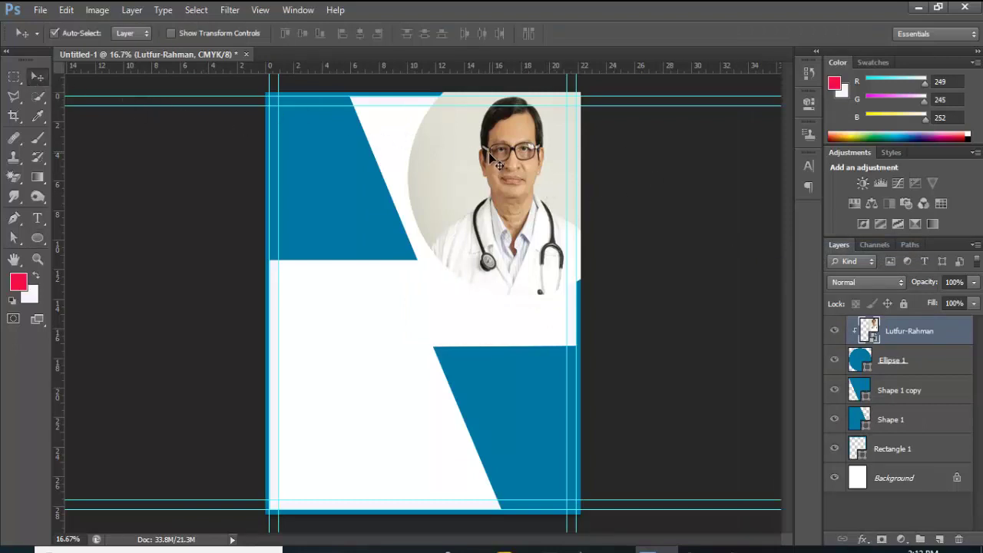
{"action": "left_click_drag", "start_coordinate": [487, 151], "coordinate": [484, 165]}
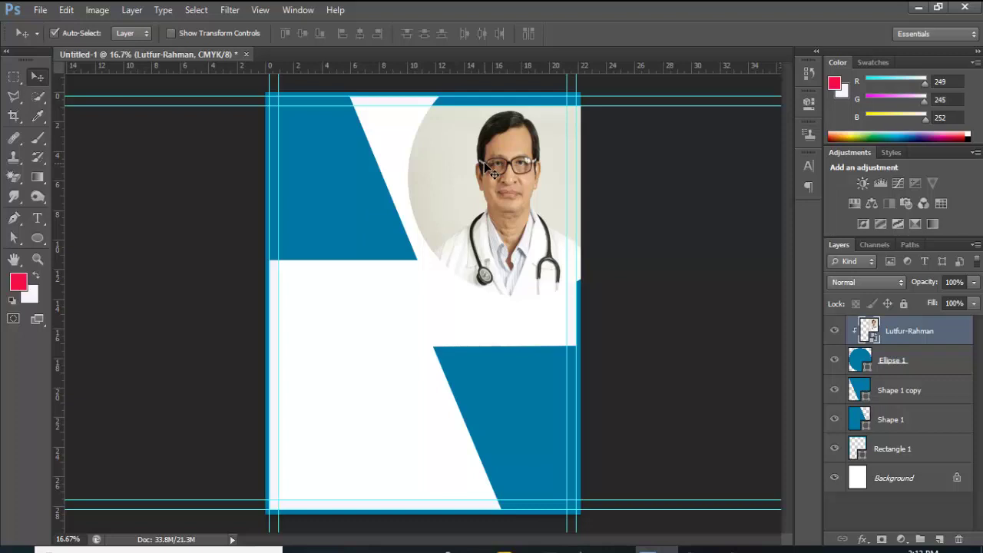
{"action": "left_click_drag", "start_coordinate": [494, 174], "coordinate": [494, 165]}
{"action": "left_click", "coordinate": [650, 226]}
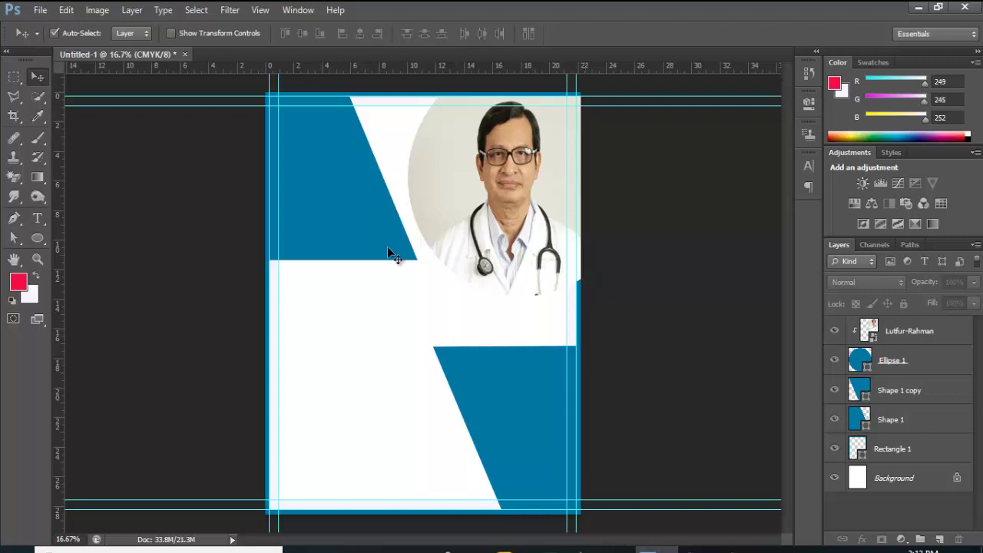
Step: Draw a banner rectangle at the page's top-left and fill it near-black
{"action": "left_click", "coordinate": [40, 219]}
{"action": "left_click_drag", "start_coordinate": [35, 240], "coordinate": [69, 232]}
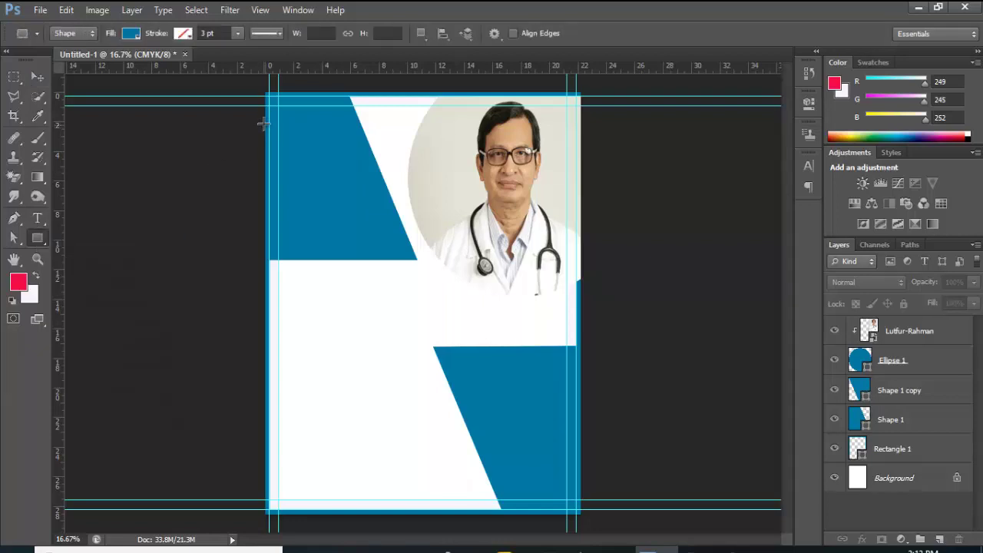
{"action": "left_click_drag", "start_coordinate": [264, 116], "coordinate": [394, 157]}
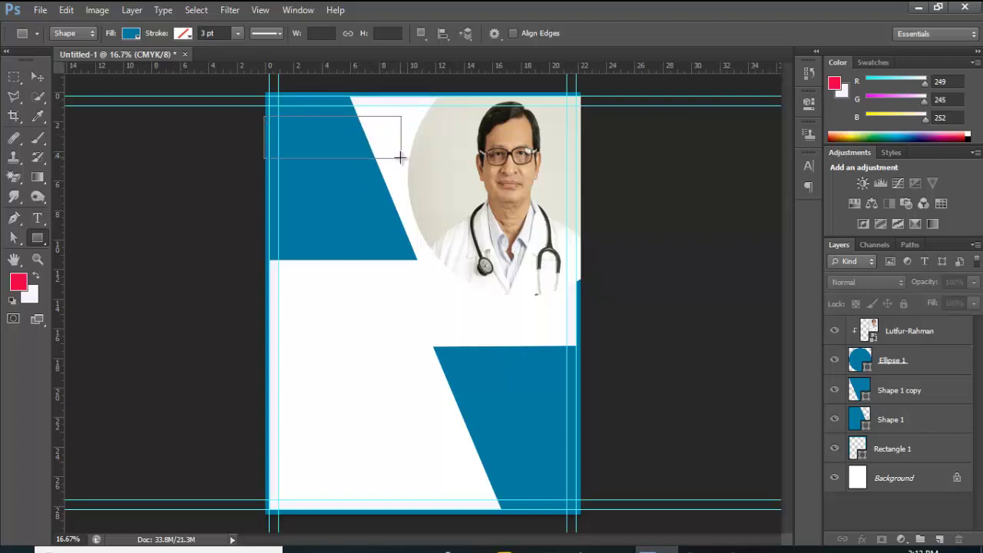
{"action": "left_click_drag", "start_coordinate": [394, 157], "coordinate": [401, 158]}
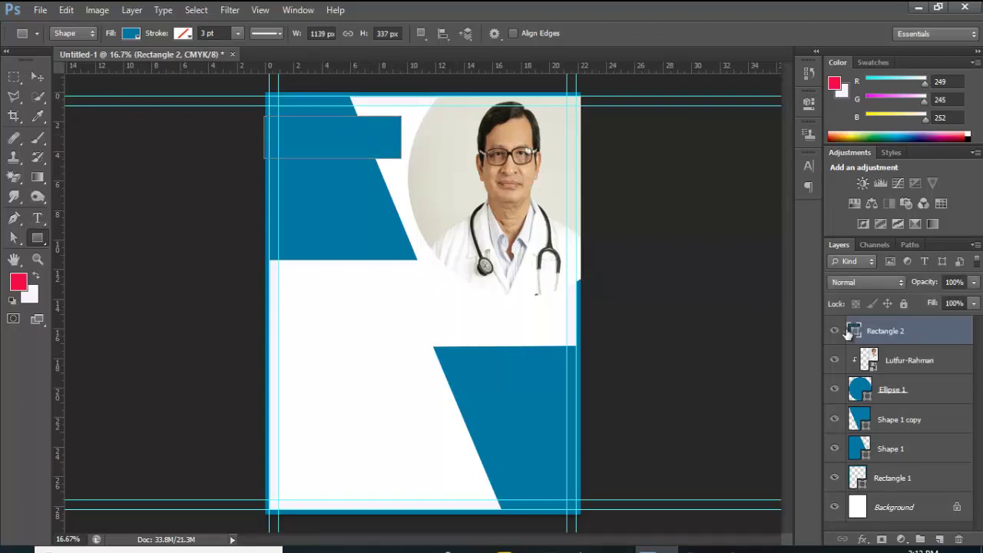
{"action": "double_click", "coordinate": [855, 332]}
{"action": "left_click", "coordinate": [454, 322]}
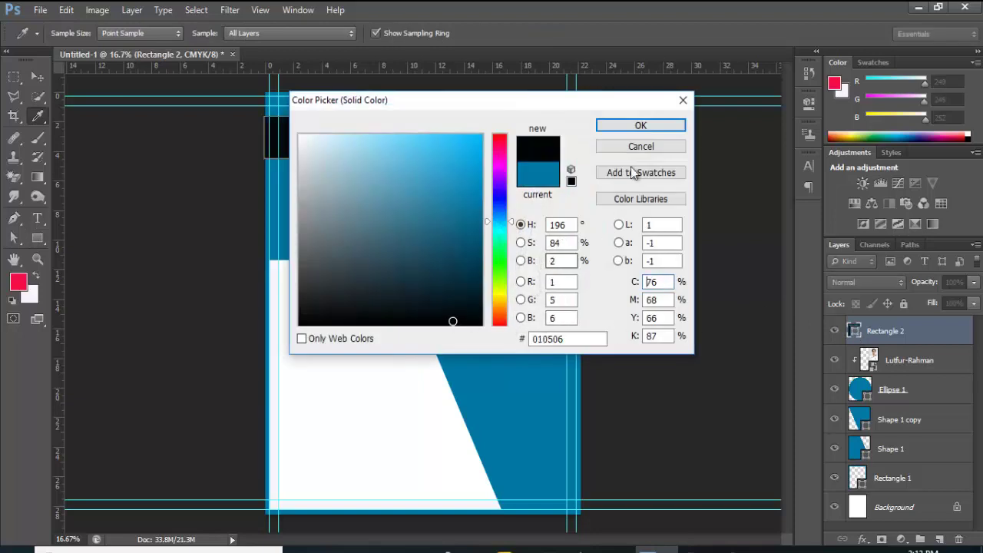
{"action": "left_click", "coordinate": [638, 125]}
Step: Drag the bar's top-right anchor inward to give it a slanted right edge
{"action": "left_click", "coordinate": [14, 239]}
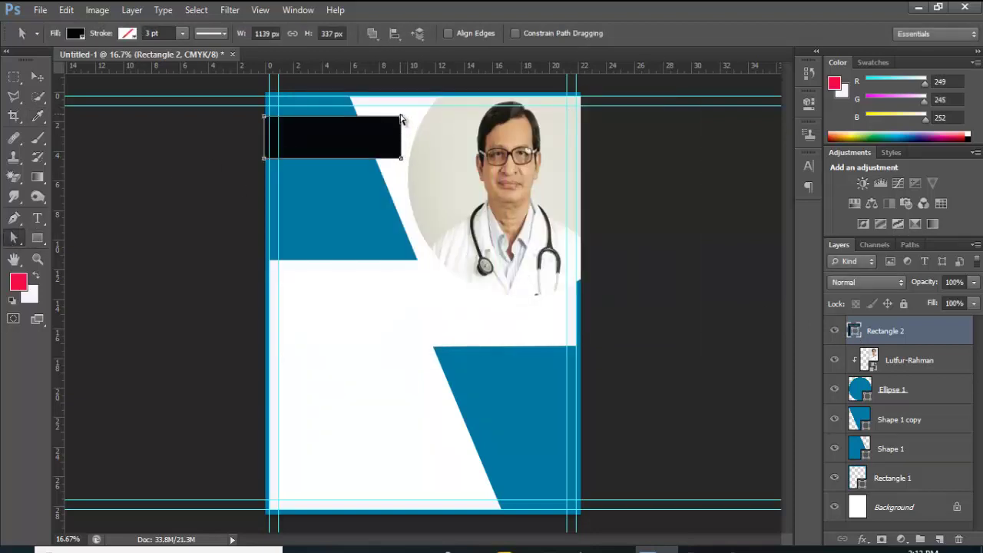
{"action": "left_click_drag", "start_coordinate": [400, 117], "coordinate": [393, 119]}
{"action": "left_click_drag", "start_coordinate": [391, 118], "coordinate": [385, 116]}
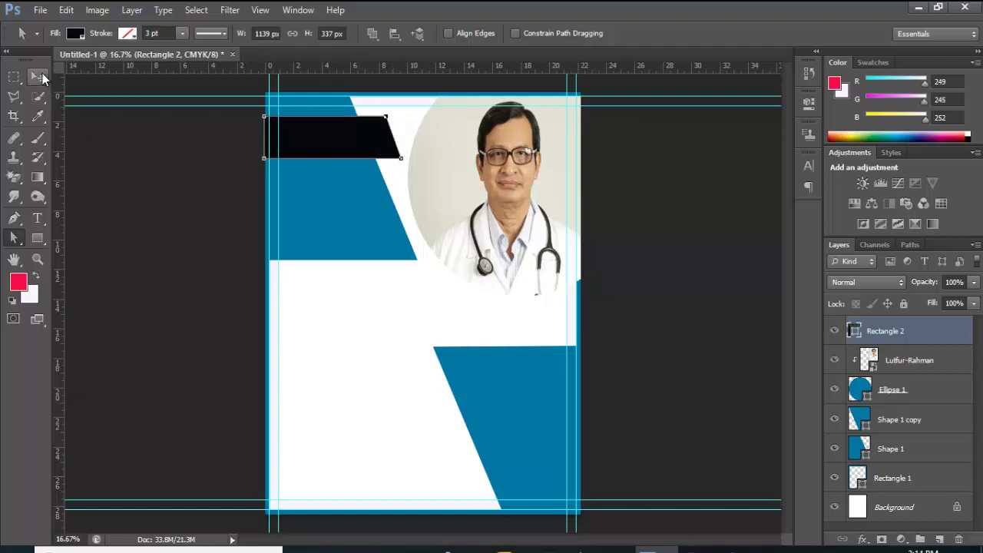
{"action": "left_click", "coordinate": [38, 77]}
{"action": "left_click", "coordinate": [298, 208]}
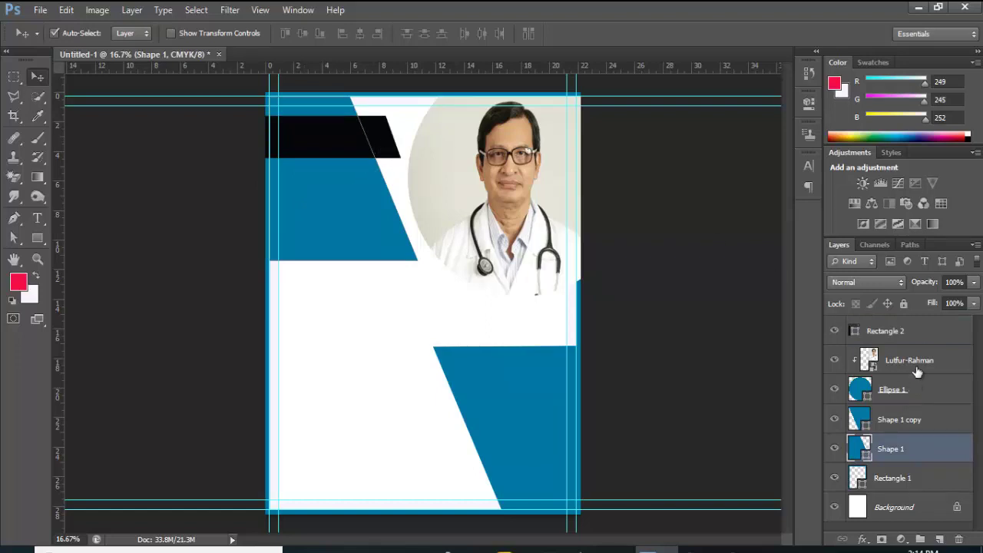
Step: Select the black bar, Shape 1 and photo layers in turn, ending on the bar
{"action": "left_click", "coordinate": [918, 338]}
{"action": "left_click", "coordinate": [368, 166]}
{"action": "left_click", "coordinate": [912, 360]}
{"action": "left_click", "coordinate": [914, 338]}
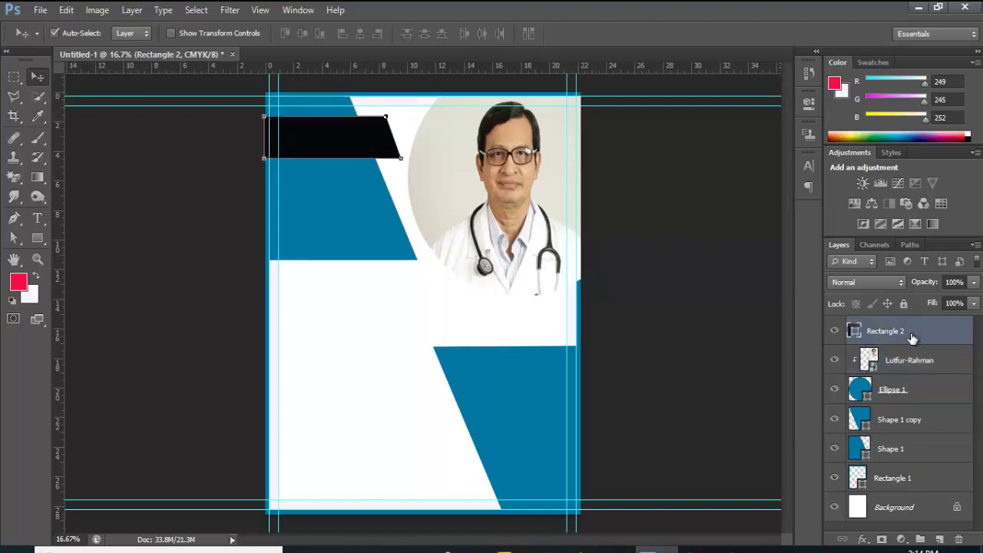
Step: Add the white HEALTH CARE title on the black bar at 30 pt
{"action": "left_click", "coordinate": [23, 76]}
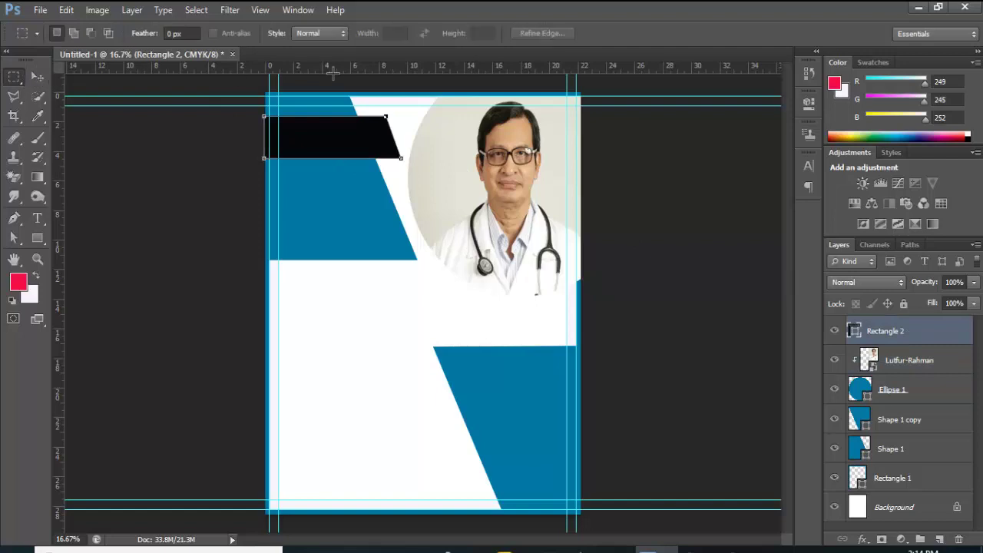
{"action": "left_click", "coordinate": [42, 221]}
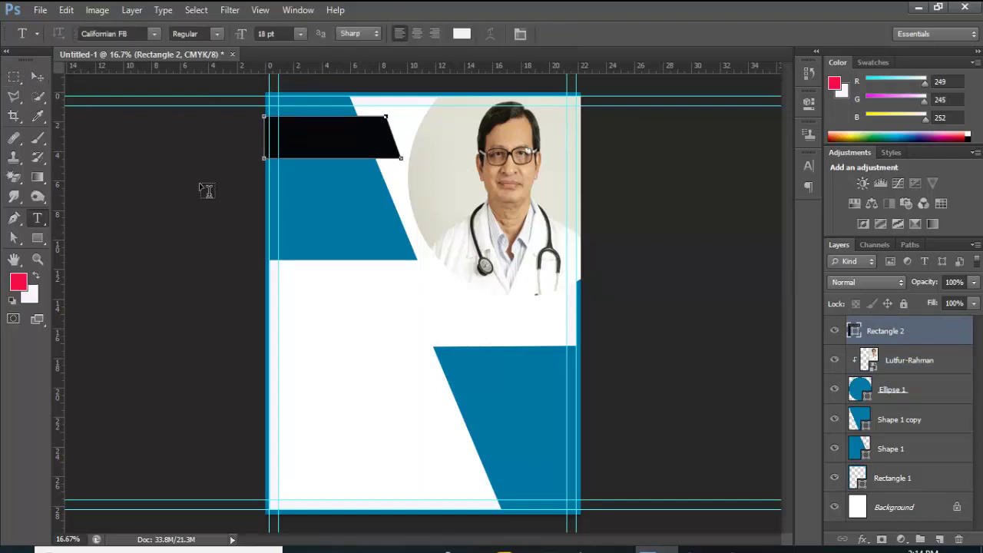
{"action": "left_click", "coordinate": [274, 136]}
{"action": "left_click", "coordinate": [631, 33]}
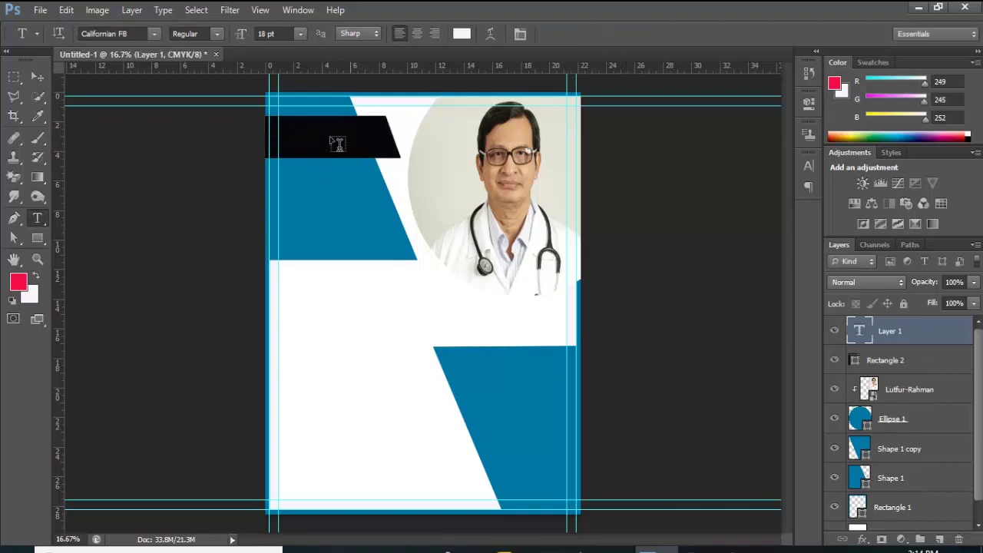
{"action": "left_click", "coordinate": [280, 140]}
{"action": "type", "text": "HEALTH CARE"}
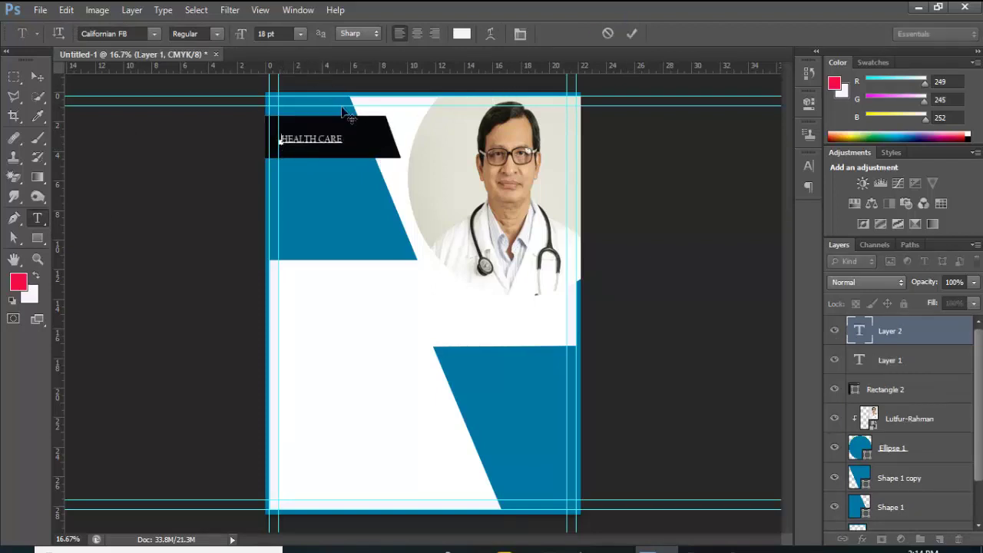
{"action": "left_click_drag", "start_coordinate": [342, 139], "coordinate": [284, 135]}
{"action": "left_click", "coordinate": [300, 34]}
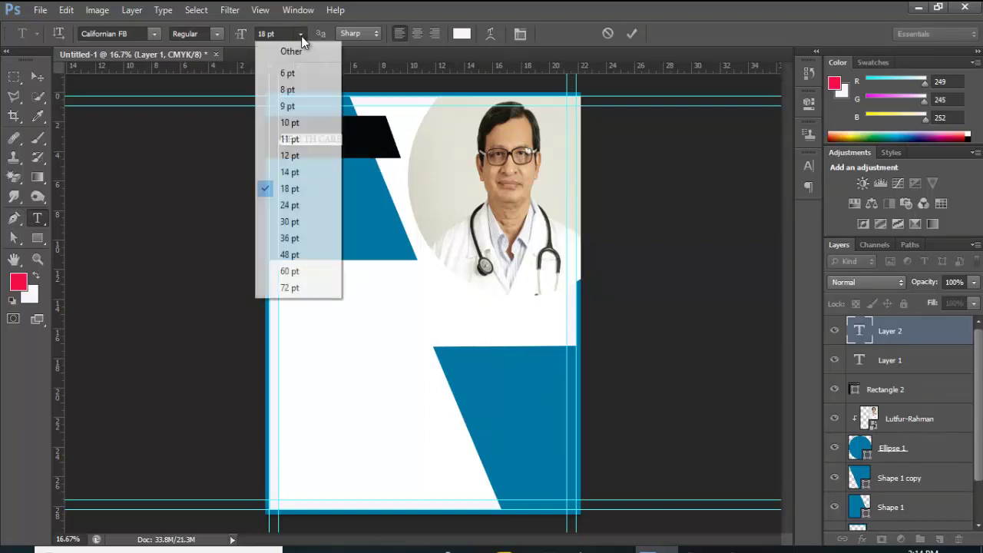
{"action": "left_click", "coordinate": [301, 222]}
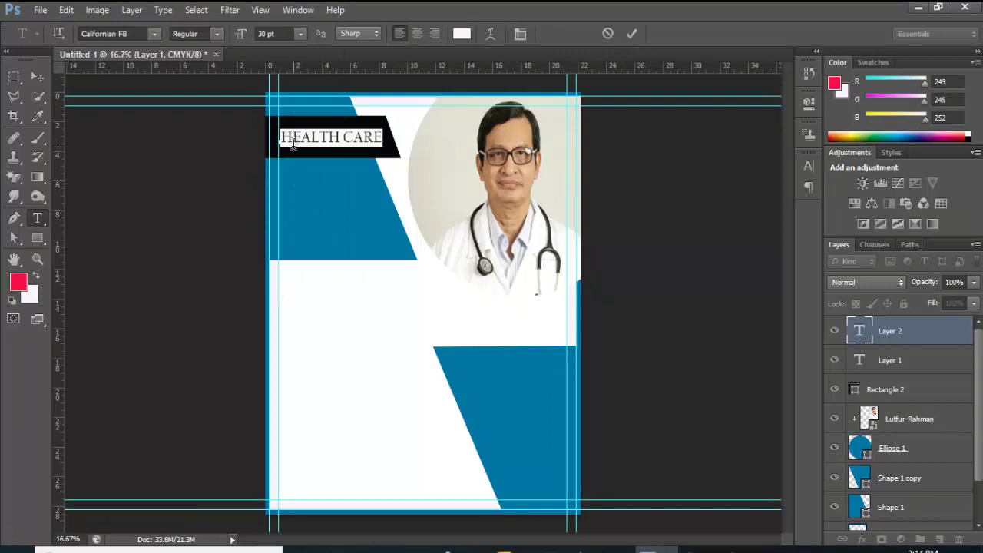
{"action": "left_click", "coordinate": [634, 34]}
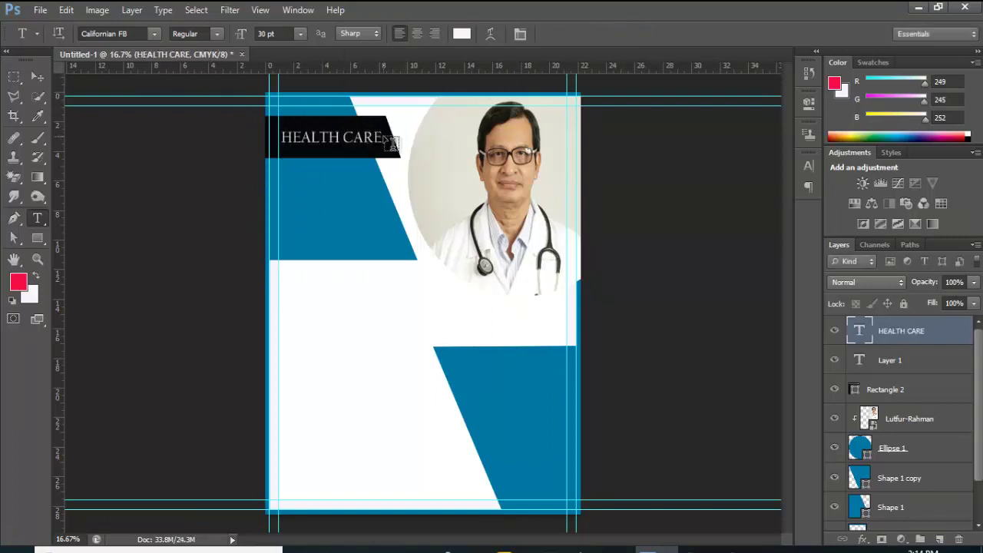
Step: Enlarge the HEALTH CARE title to 36 pt and nudge it left and down
{"action": "left_click_drag", "start_coordinate": [380, 133], "coordinate": [285, 129]}
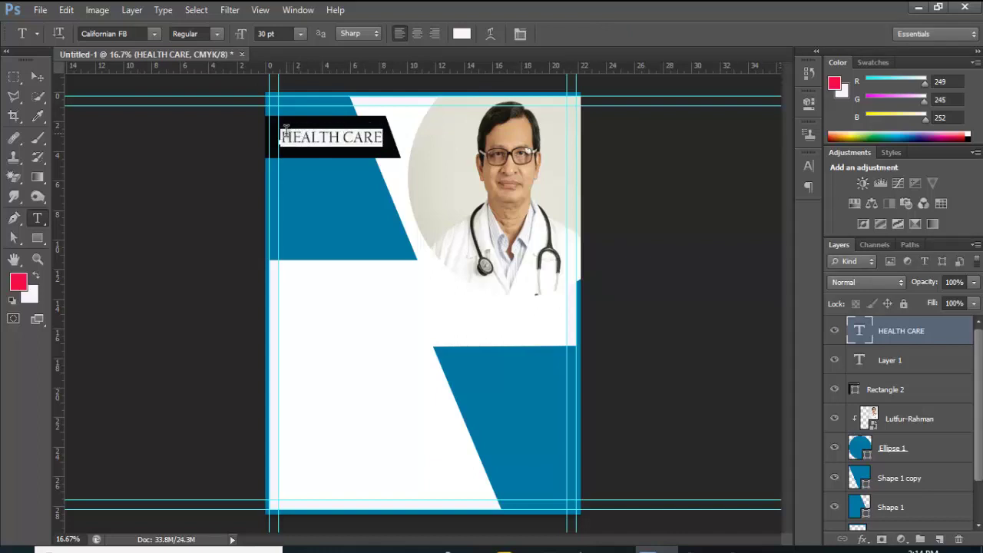
{"action": "left_click", "coordinate": [299, 34]}
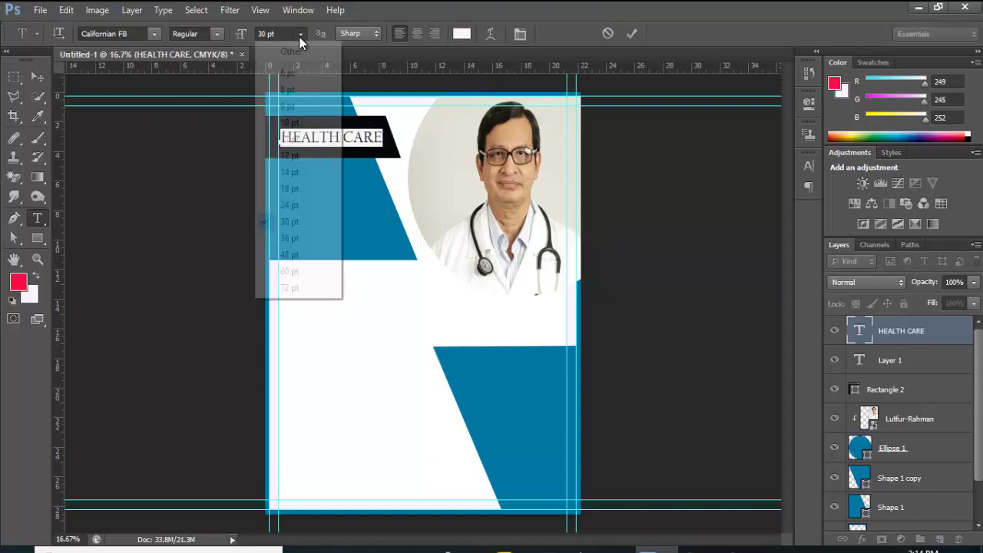
{"action": "left_click", "coordinate": [292, 238]}
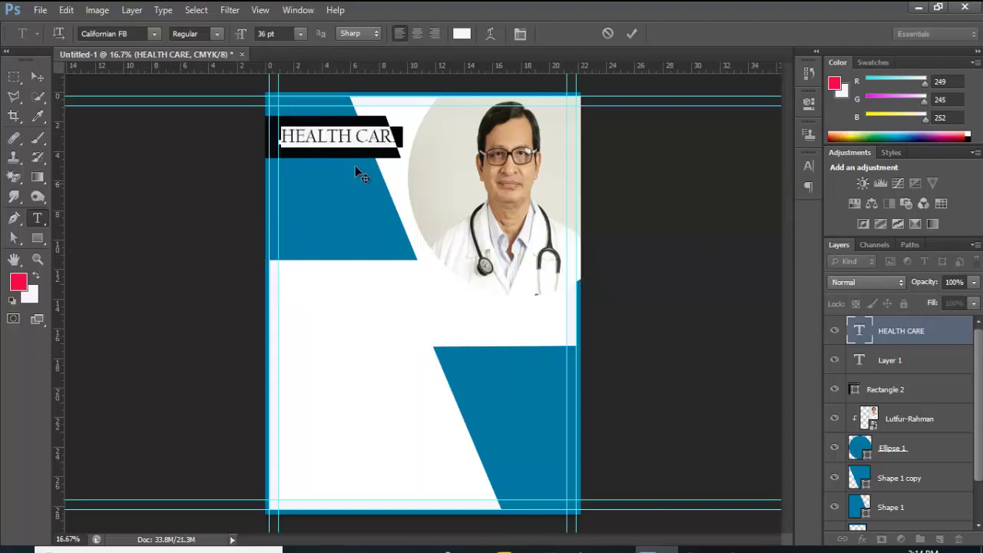
{"action": "left_click", "coordinate": [631, 33]}
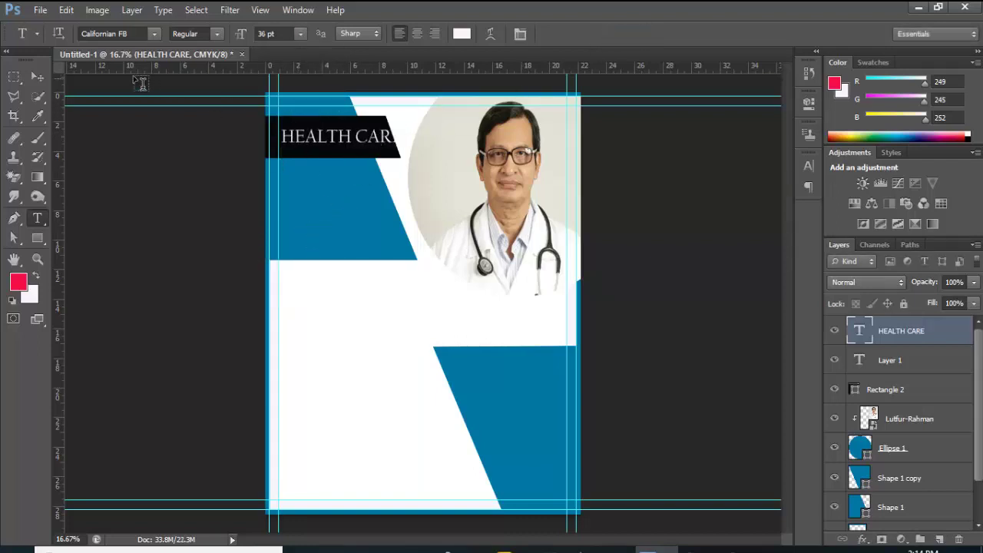
{"action": "left_click", "coordinate": [37, 77]}
{"action": "left_click_drag", "start_coordinate": [344, 140], "coordinate": [341, 143]}
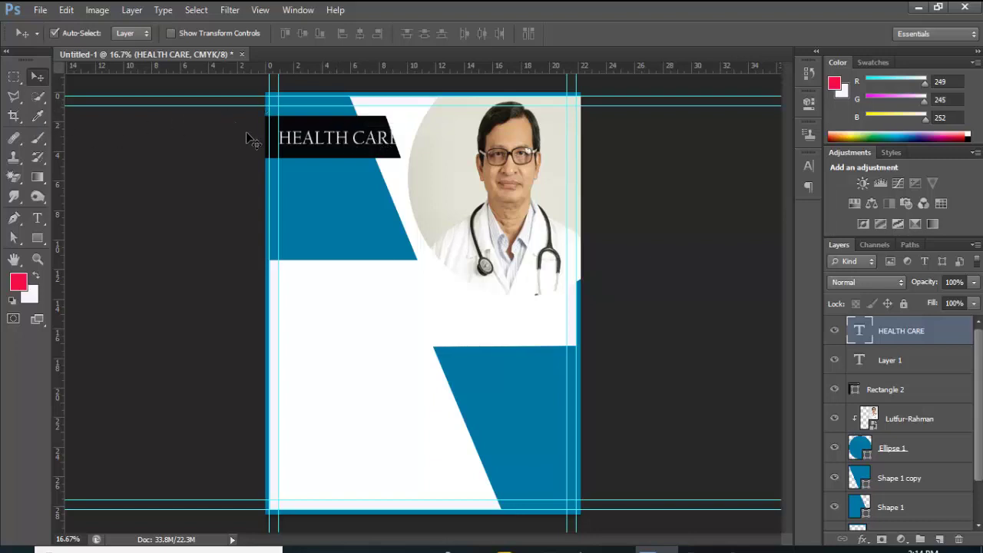
Step: Reduce the HEALTH CARE title to 33 pt in the font size field
{"action": "left_click", "coordinate": [37, 218]}
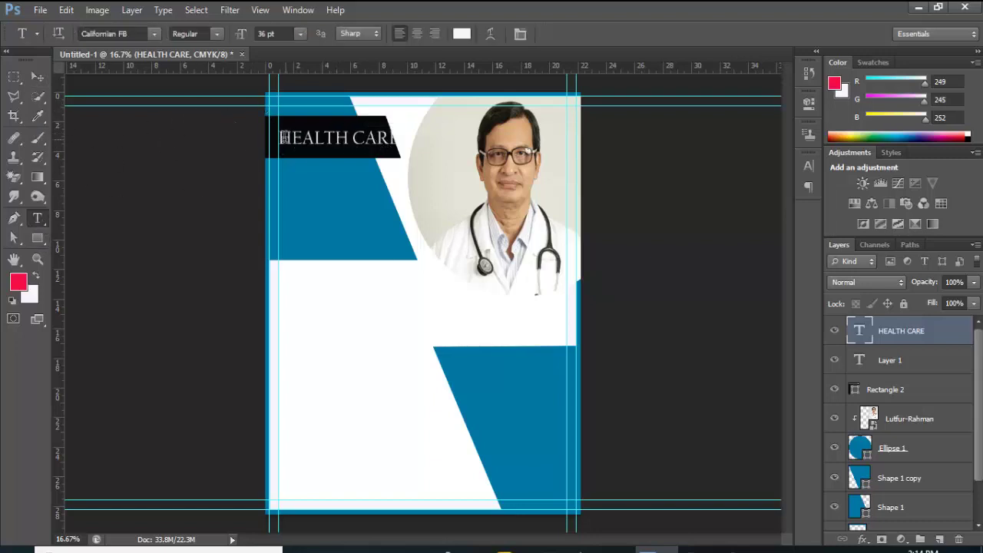
{"action": "left_click_drag", "start_coordinate": [282, 137], "coordinate": [412, 137]}
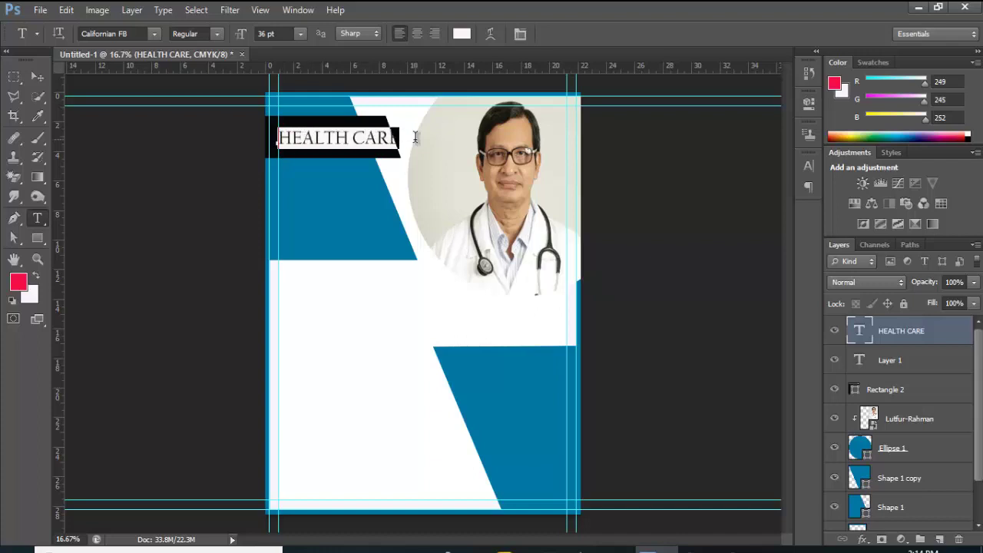
{"action": "left_click", "coordinate": [267, 33]}
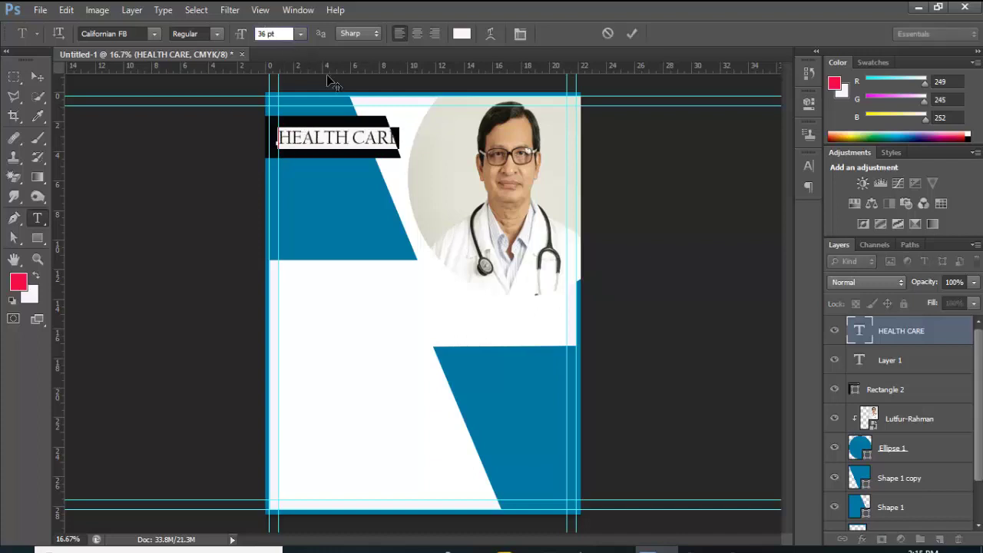
{"action": "key", "text": "BackSpace"}
{"action": "type", "text": "4"}
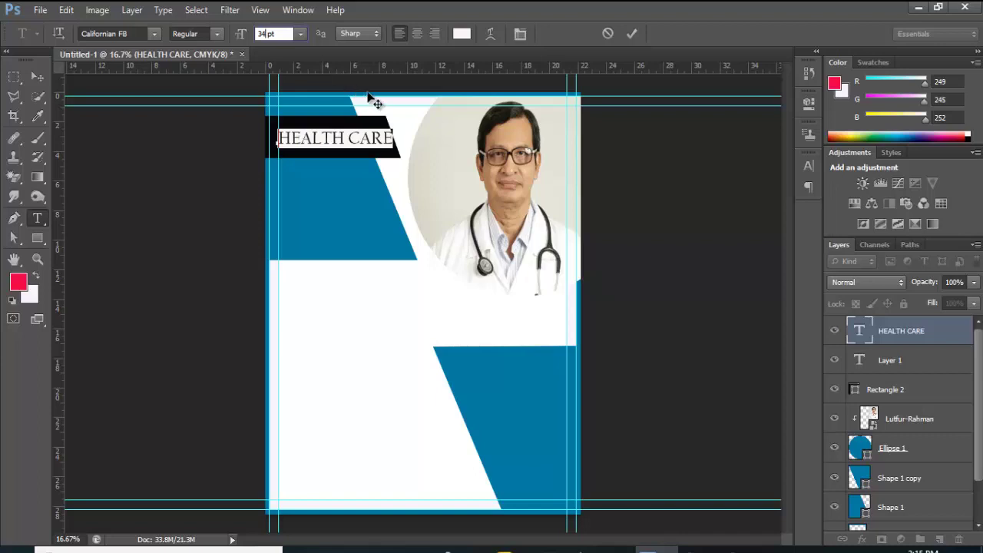
{"action": "key", "text": "BackSpace"}
{"action": "type", "text": "3"}
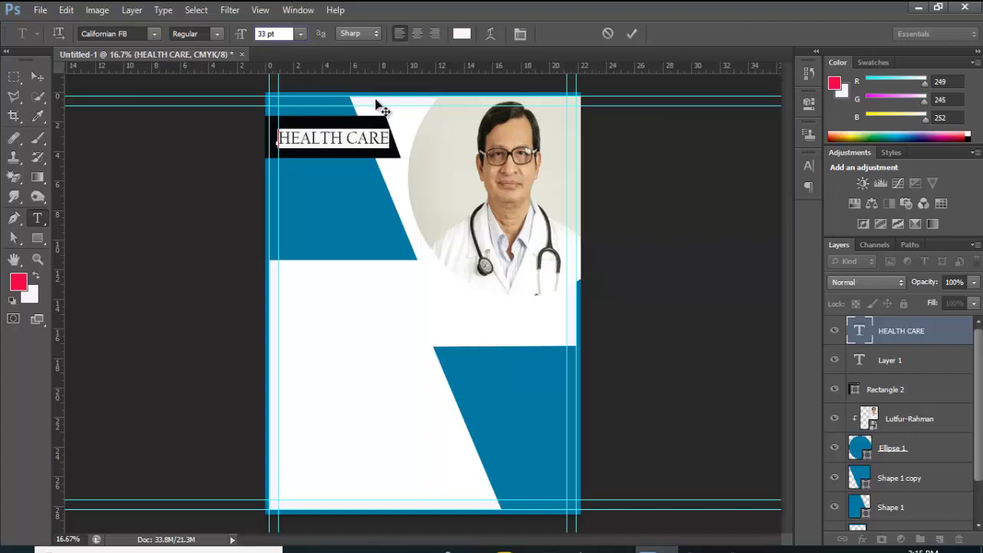
{"action": "left_click", "coordinate": [631, 33]}
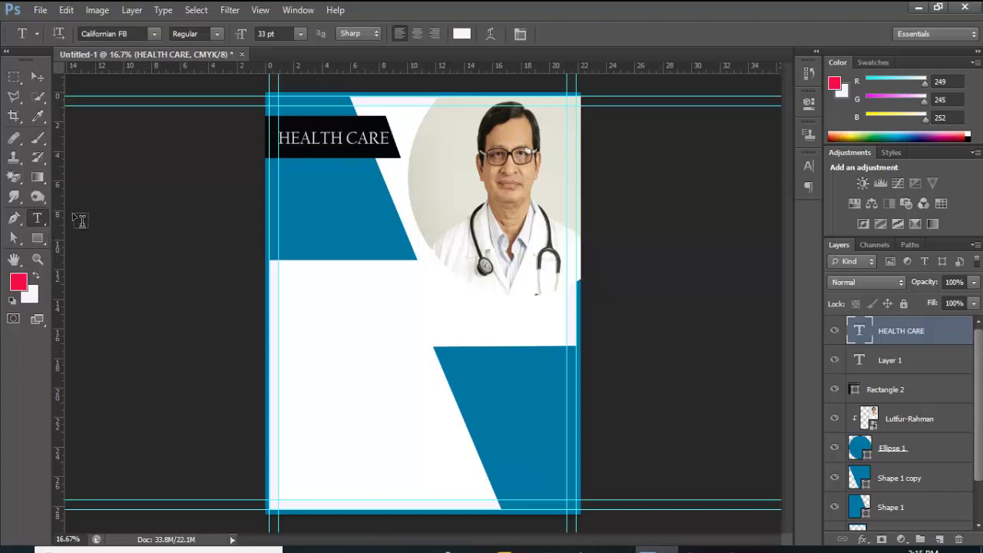
Step: Type an About Us heading under the HEALTH CARE bar and move it slightly lower
{"action": "left_click", "coordinate": [281, 164]}
{"action": "type", "text": "About"}
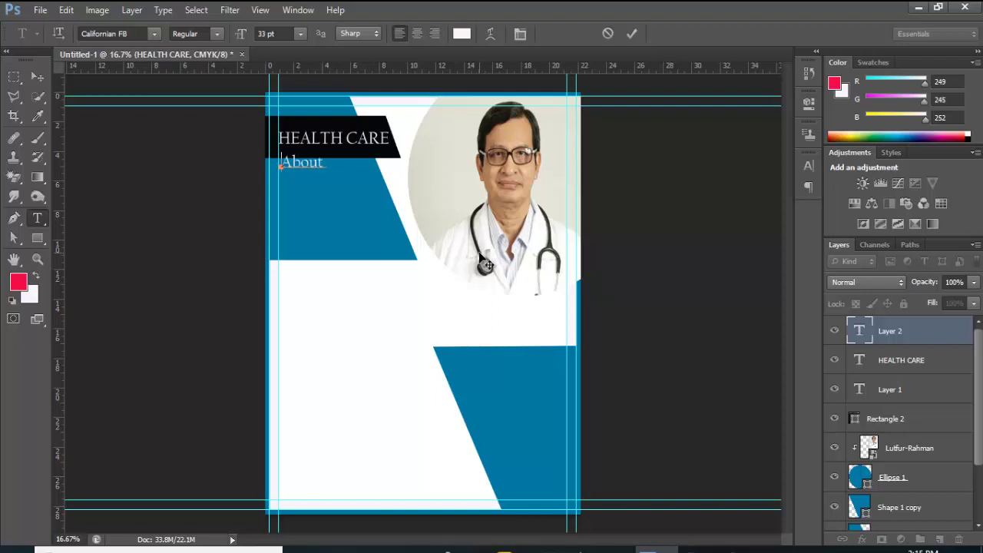
{"action": "type", "text": "Us"}
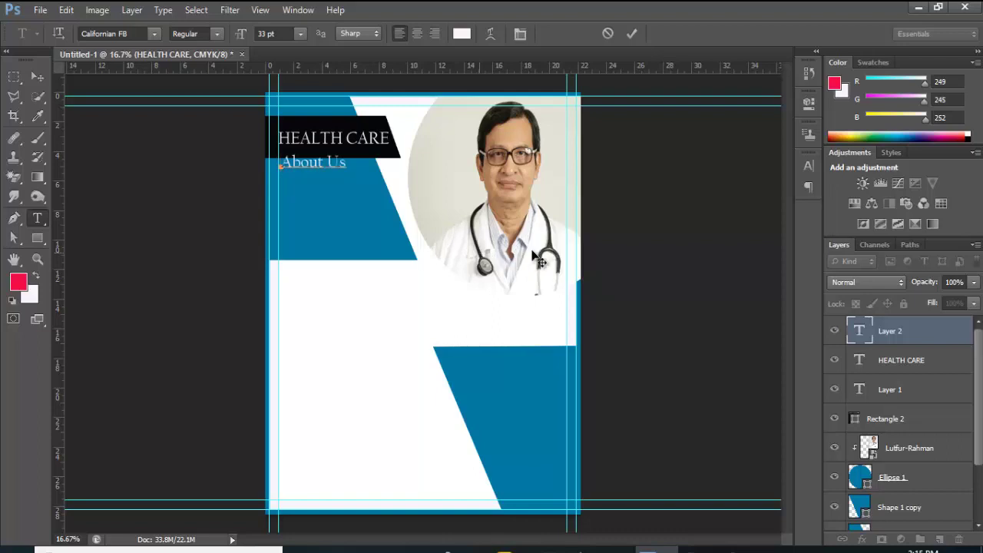
{"action": "left_click", "coordinate": [637, 34]}
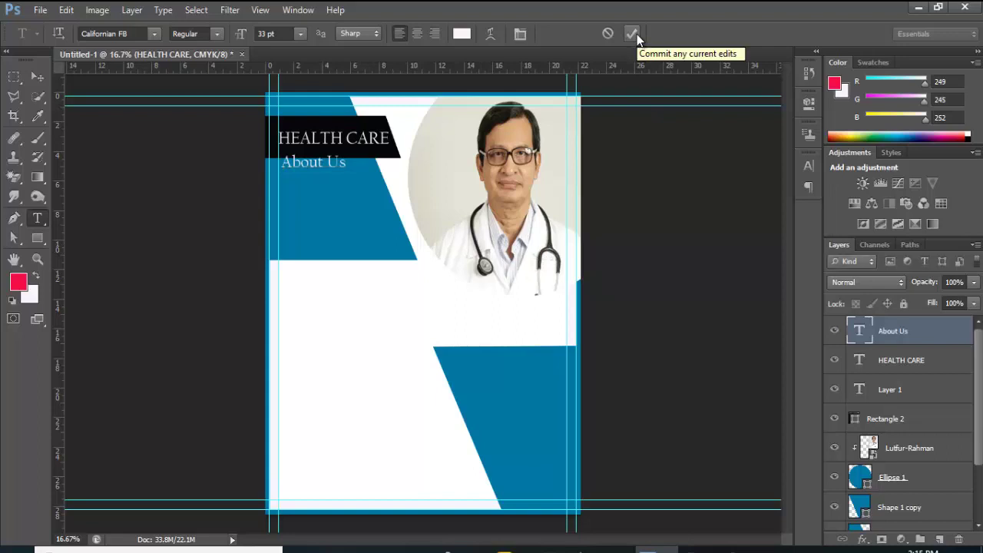
{"action": "left_click", "coordinate": [37, 77]}
{"action": "left_click_drag", "start_coordinate": [341, 166], "coordinate": [338, 178]}
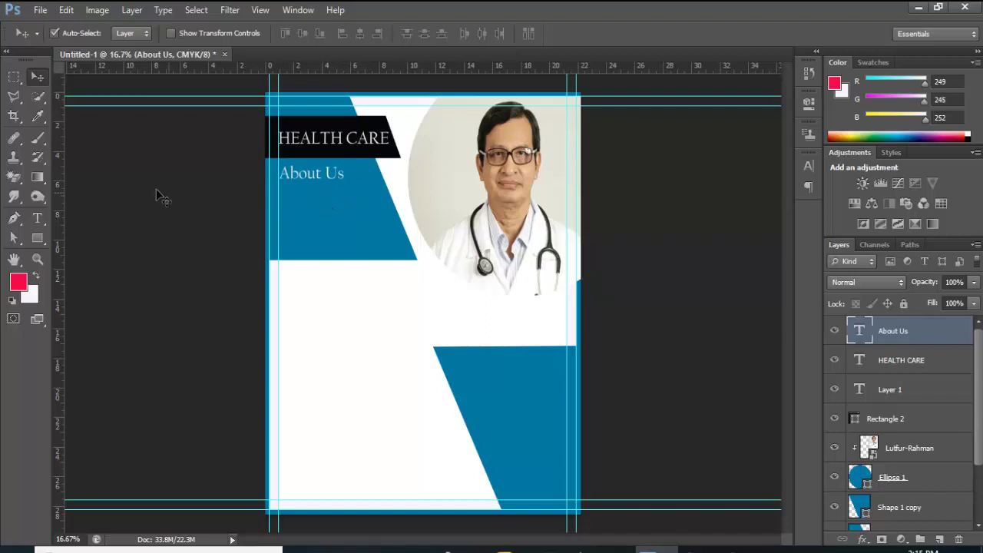
{"action": "left_click", "coordinate": [35, 219]}
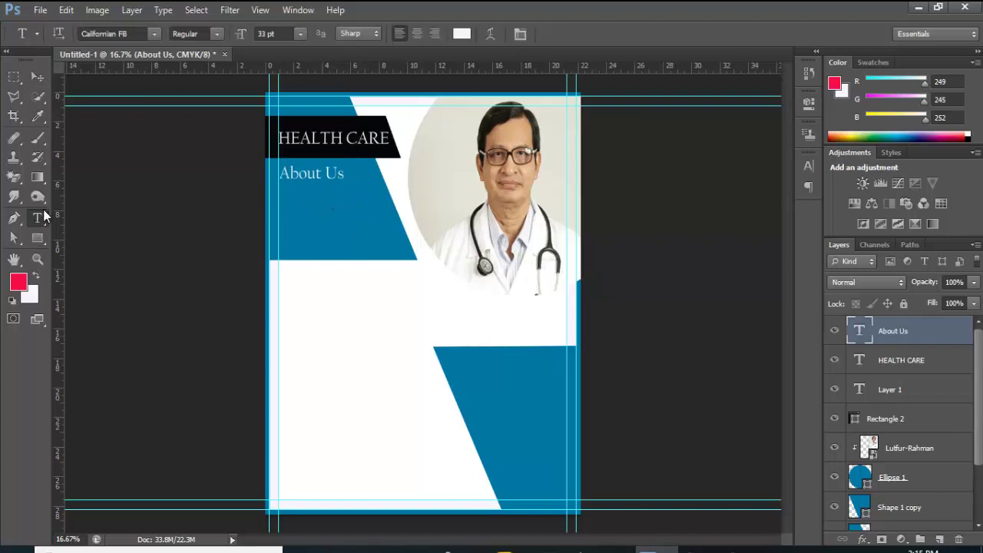
{"action": "left_click", "coordinate": [281, 187]}
Step: Paste the paragraph at 18 pt and break lines after 'God for', 'their' and 'doctor on'
{"action": "key", "text": "ctrl+v"}
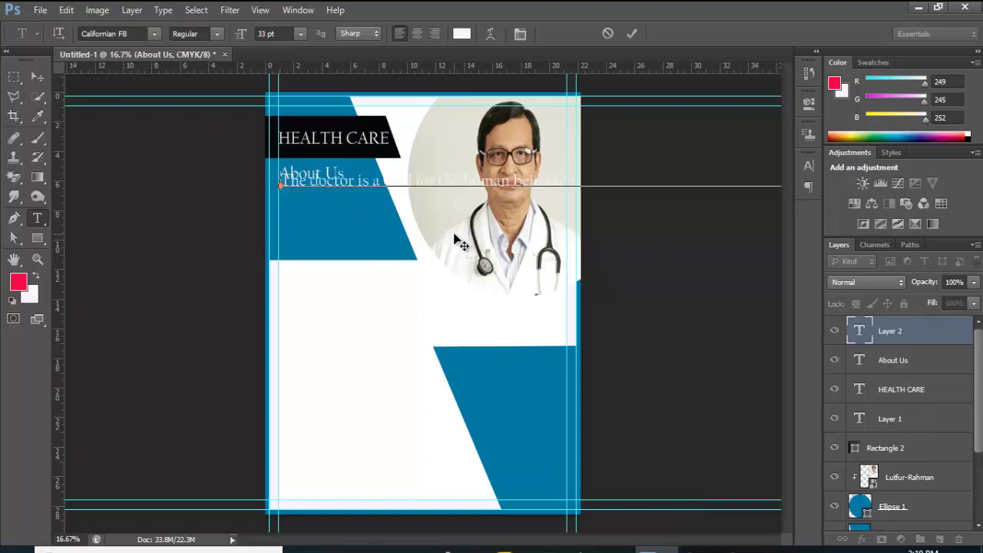
{"action": "left_click_drag", "start_coordinate": [281, 178], "coordinate": [932, 201]}
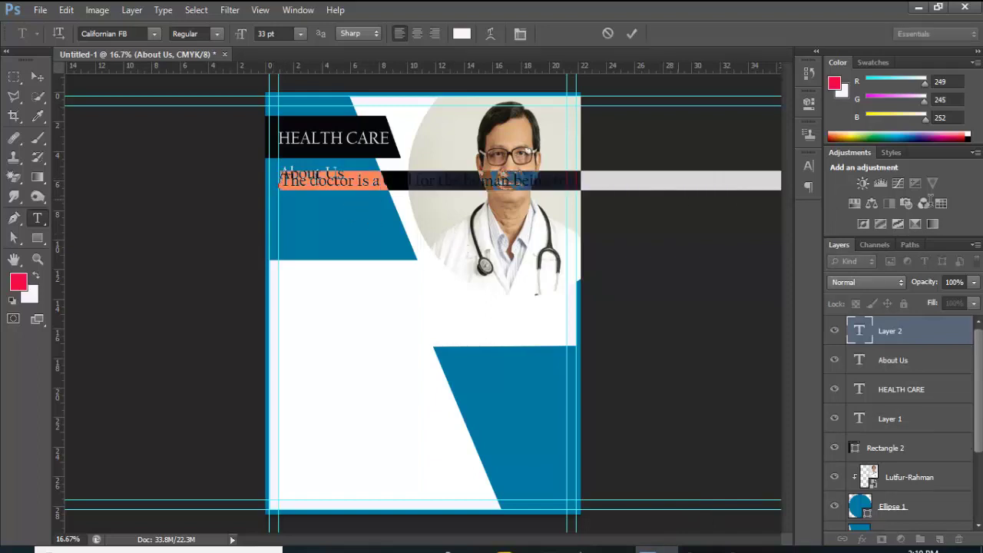
{"action": "left_click", "coordinate": [301, 34]}
{"action": "left_click", "coordinate": [290, 190]}
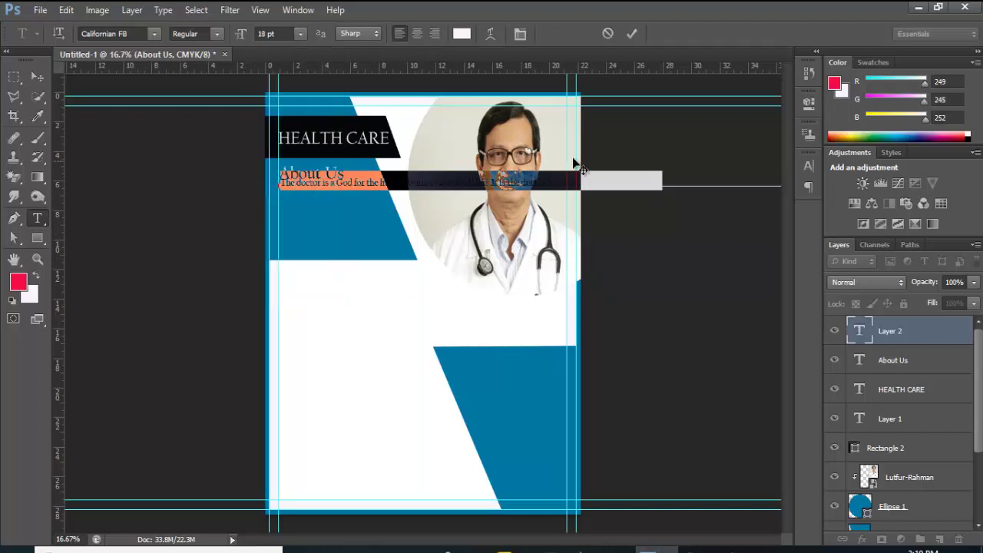
{"action": "left_click", "coordinate": [364, 182]}
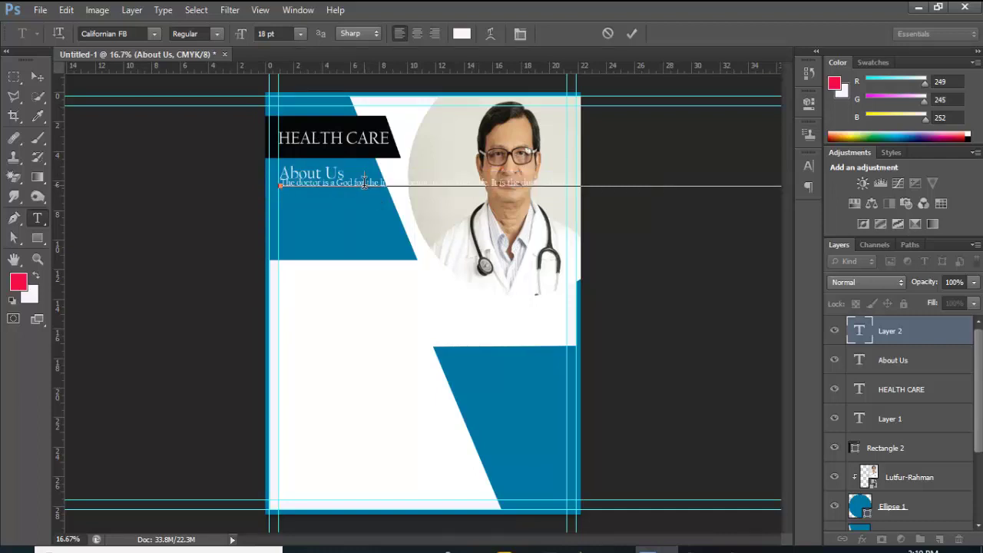
{"action": "key", "text": "Return"}
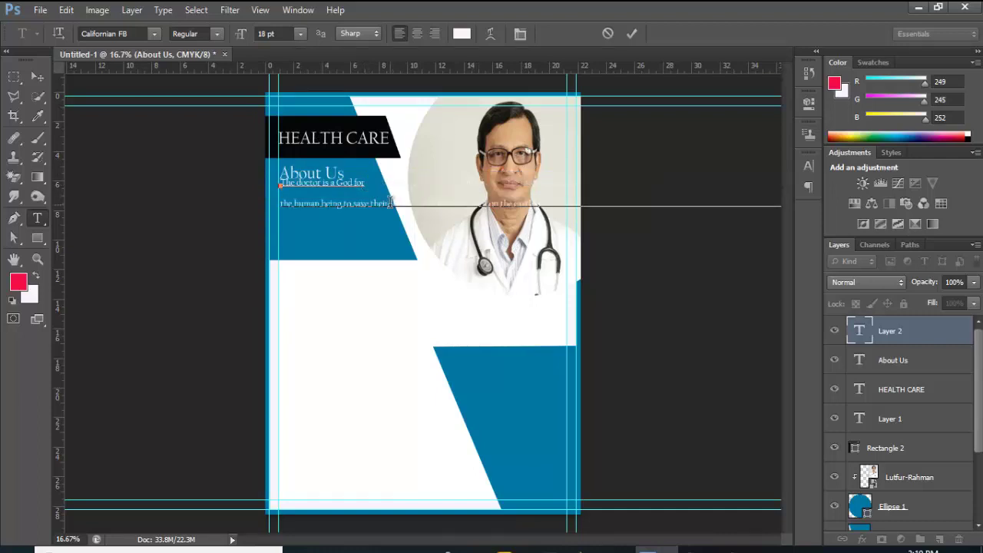
{"action": "key", "text": "Return"}
{"action": "type", "text": "life. It is the duty of doctor"}
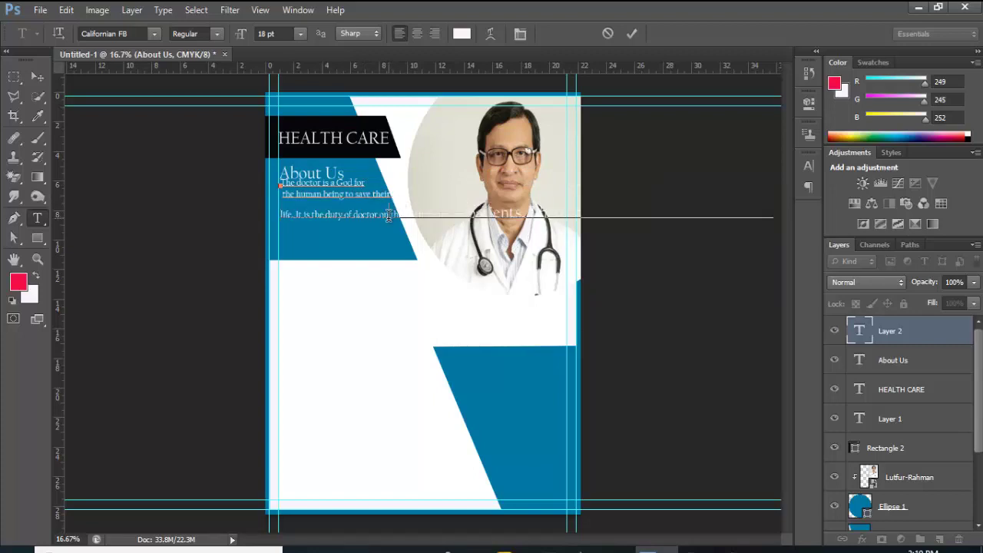
{"action": "key", "text": "Return"}
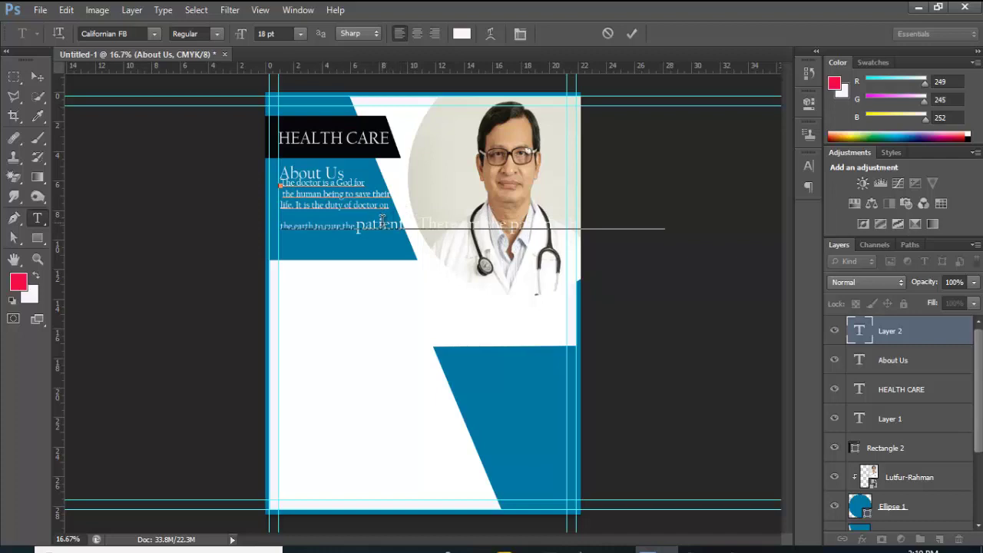
Step: Set the oversized fourth line to 18 pt, break after 'patients.', and select all text
{"action": "left_click", "coordinate": [356, 226]}
{"action": "key", "text": "shift+Home"}
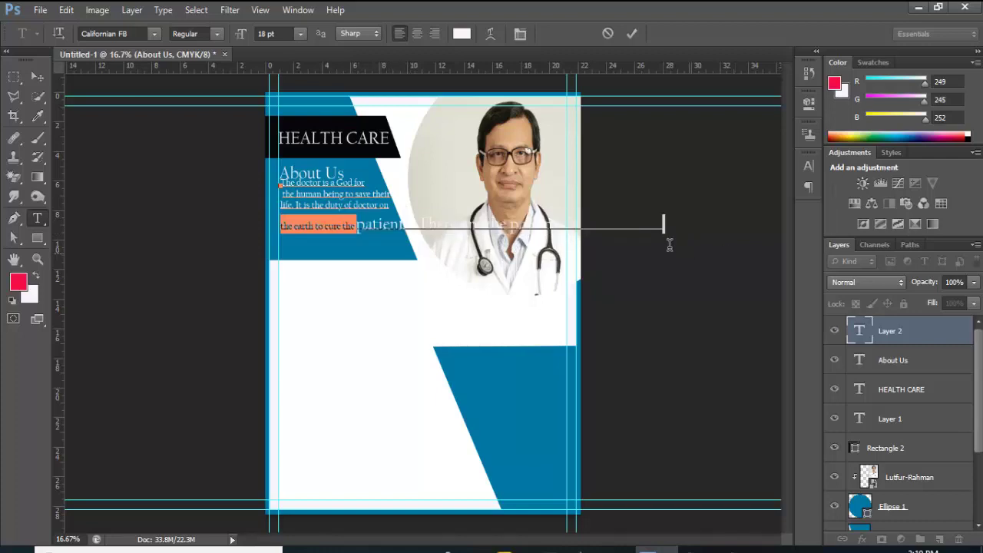
{"action": "key", "text": "shift+End"}
{"action": "left_click", "coordinate": [297, 36]}
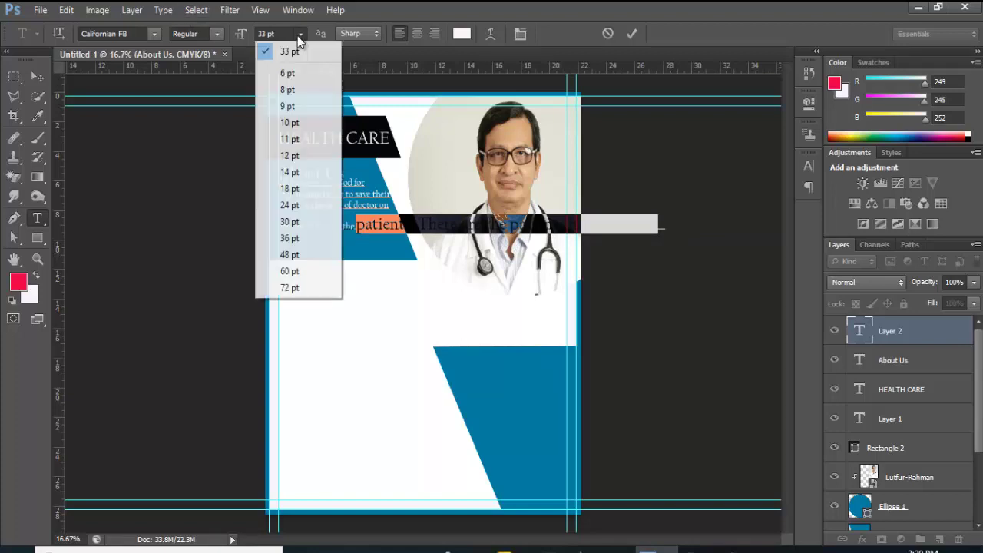
{"action": "left_click", "coordinate": [289, 189]}
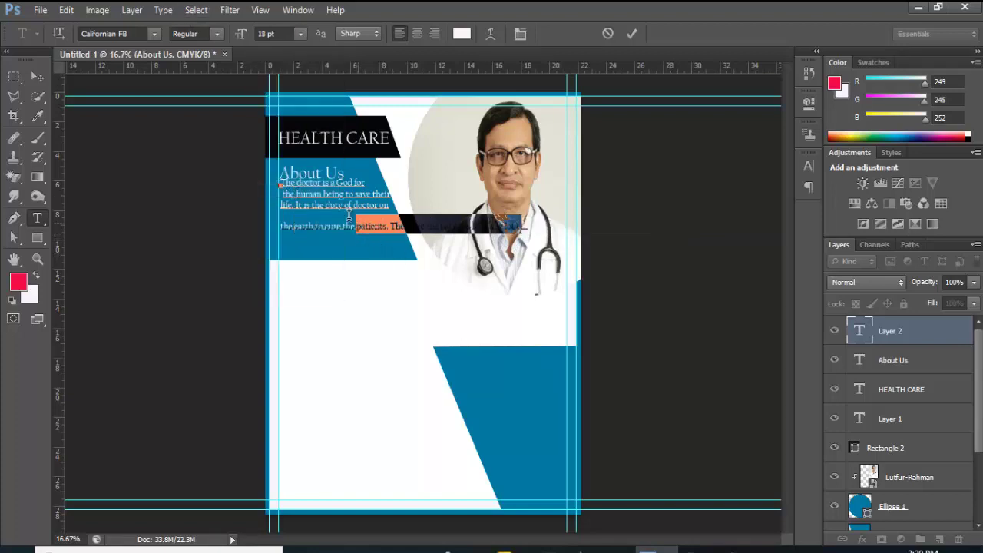
{"action": "left_click", "coordinate": [390, 225]}
{"action": "key", "text": "Return"}
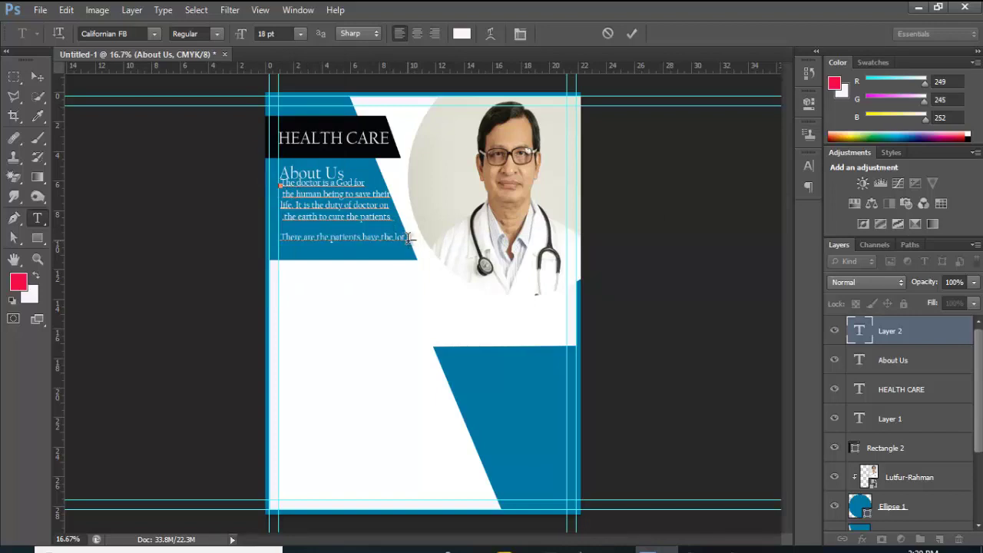
{"action": "type", "text": "f"}
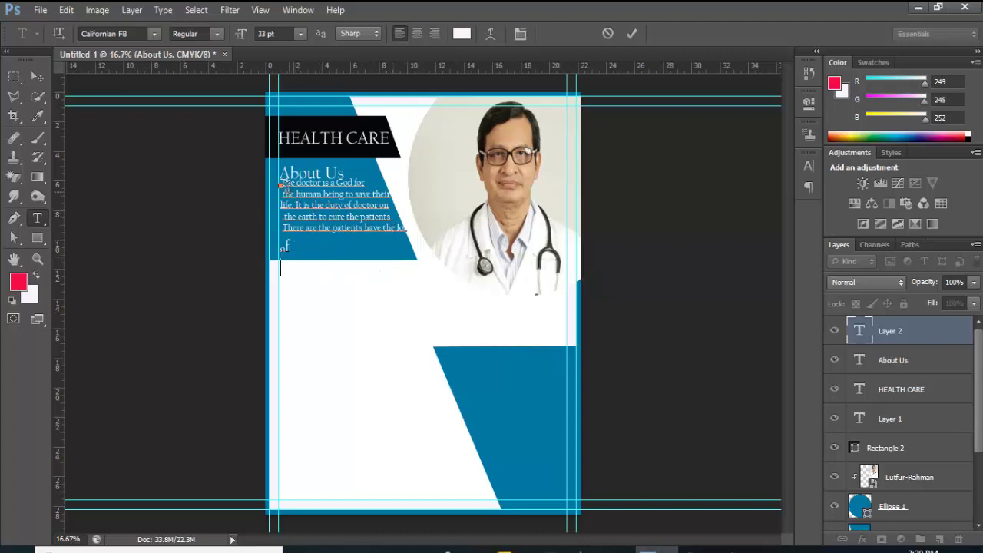
{"action": "key", "text": "ctrl+a"}
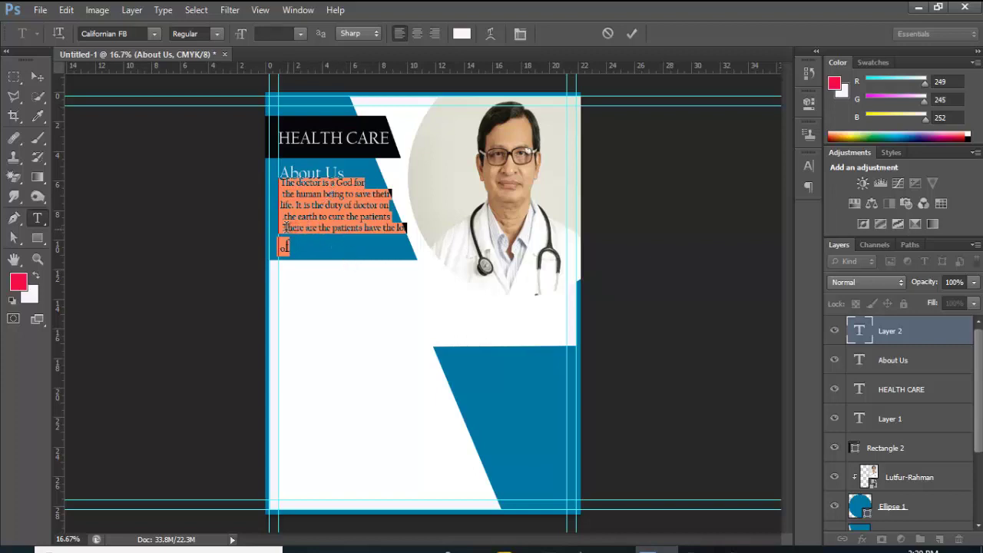
Step: Colour the paragraph near-black, commit it, and nudge it slightly left and down
{"action": "left_click", "coordinate": [461, 33]}
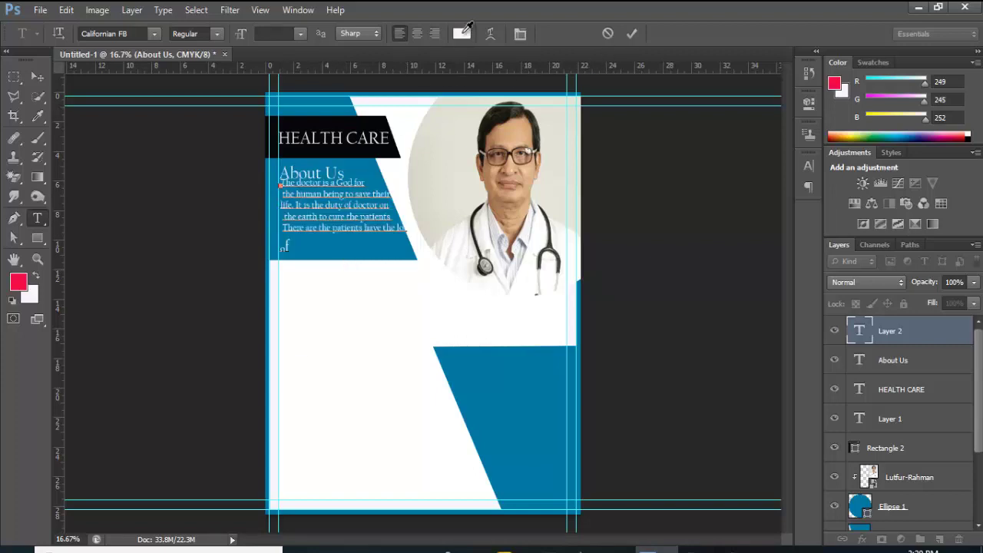
{"action": "left_click", "coordinate": [461, 310]}
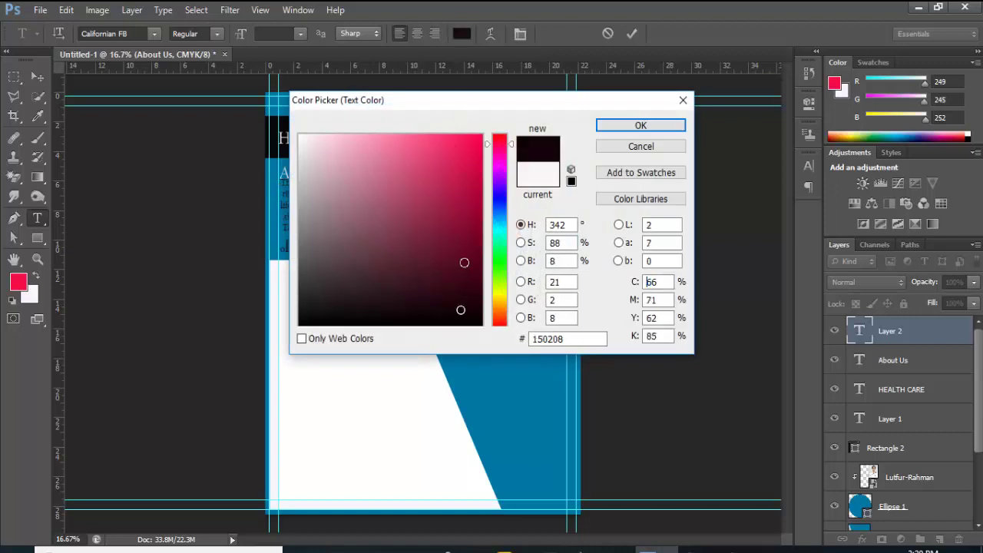
{"action": "left_click", "coordinate": [639, 125]}
{"action": "left_click", "coordinate": [632, 33]}
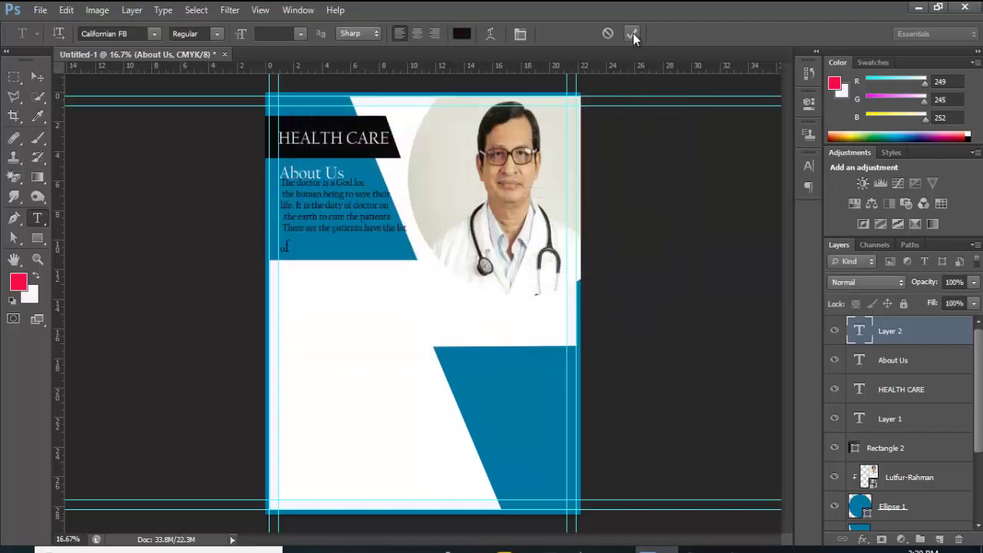
{"action": "left_click", "coordinate": [37, 77]}
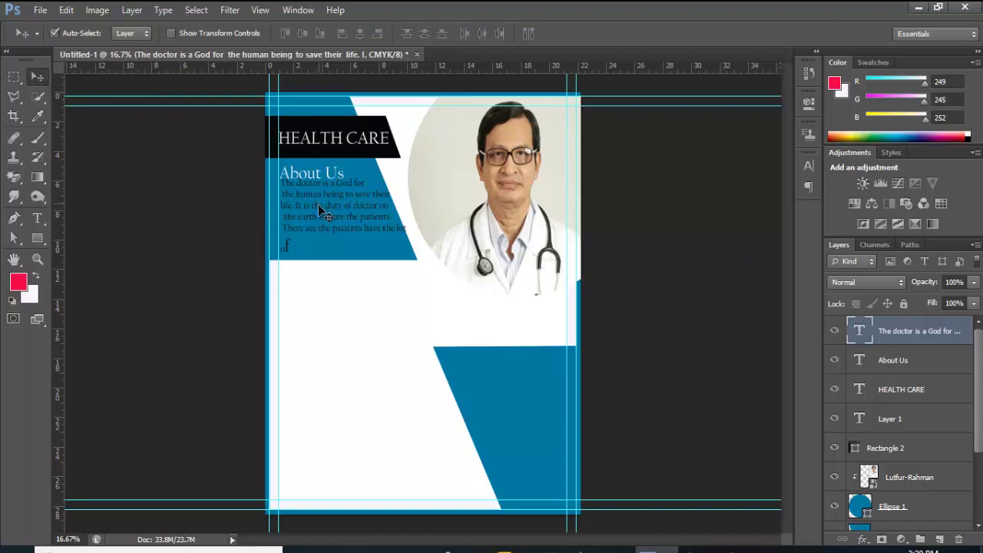
{"action": "left_click_drag", "start_coordinate": [321, 210], "coordinate": [320, 217]}
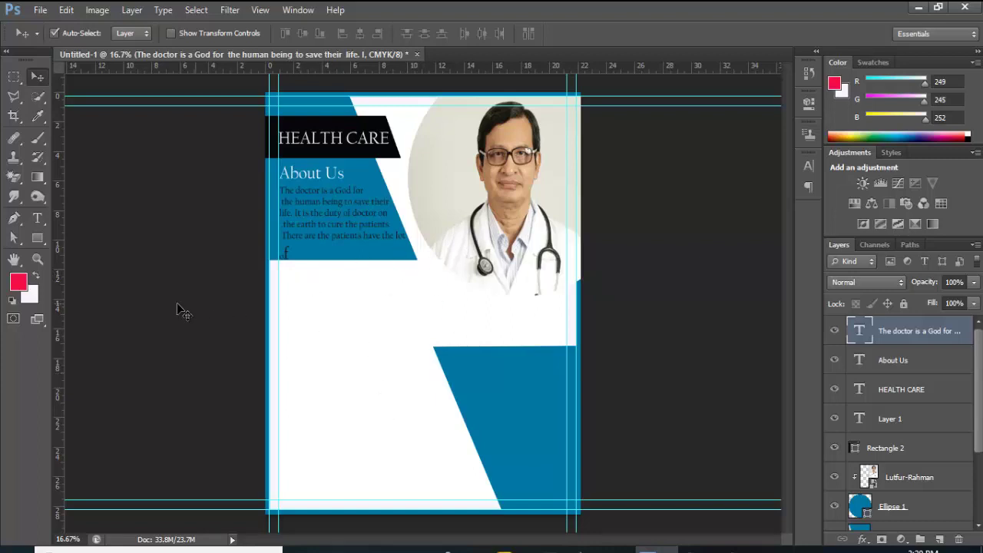
Step: Select the Custom Shape tool with the recycle symbol shape
{"action": "left_click", "coordinate": [36, 239]}
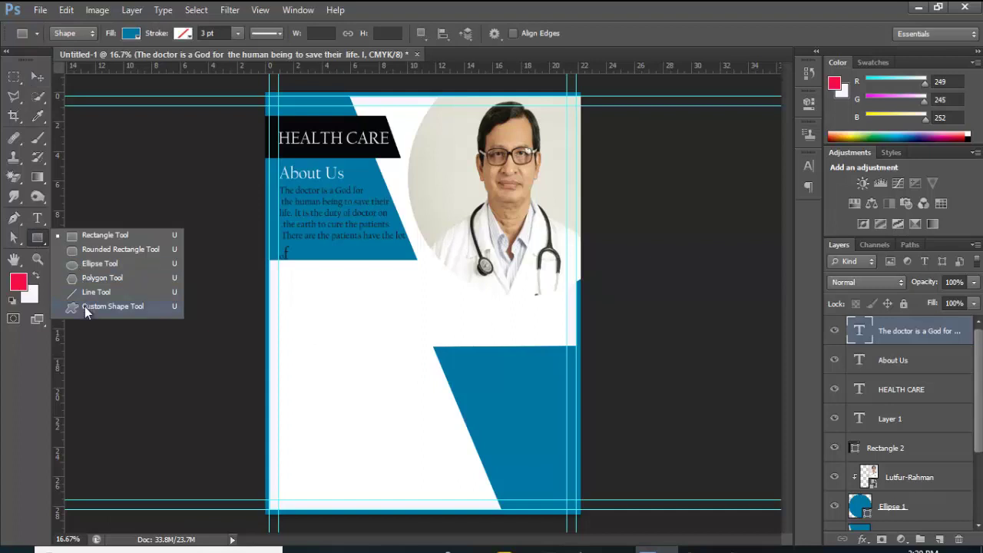
{"action": "left_click", "coordinate": [84, 306]}
{"action": "left_click", "coordinate": [558, 35]}
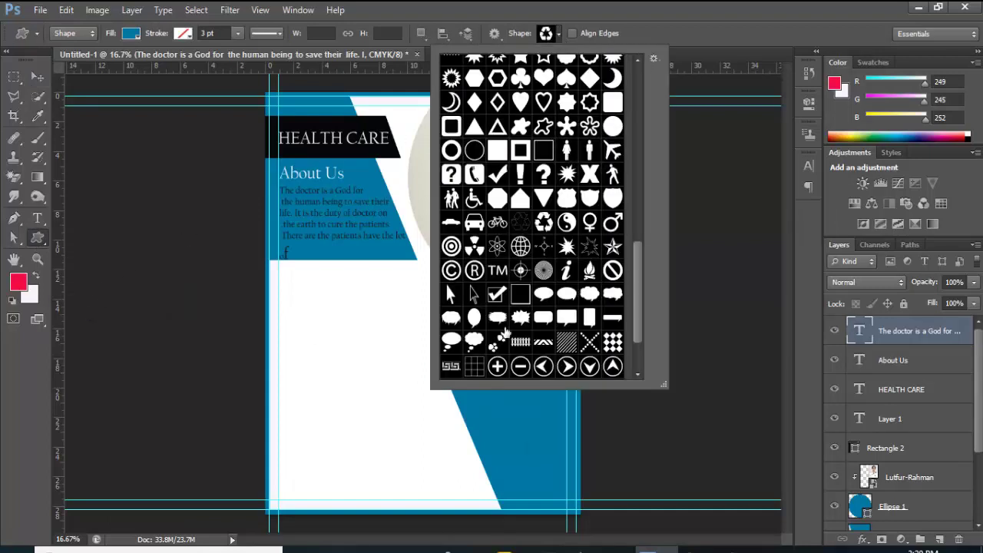
{"action": "scroll", "coordinate": [527, 311], "scroll_direction": "down", "scroll_amount": 1}
{"action": "scroll", "coordinate": [527, 310], "scroll_direction": "down", "scroll_amount": 2}
{"action": "scroll", "coordinate": [527, 310], "scroll_direction": "up", "scroll_amount": 1}
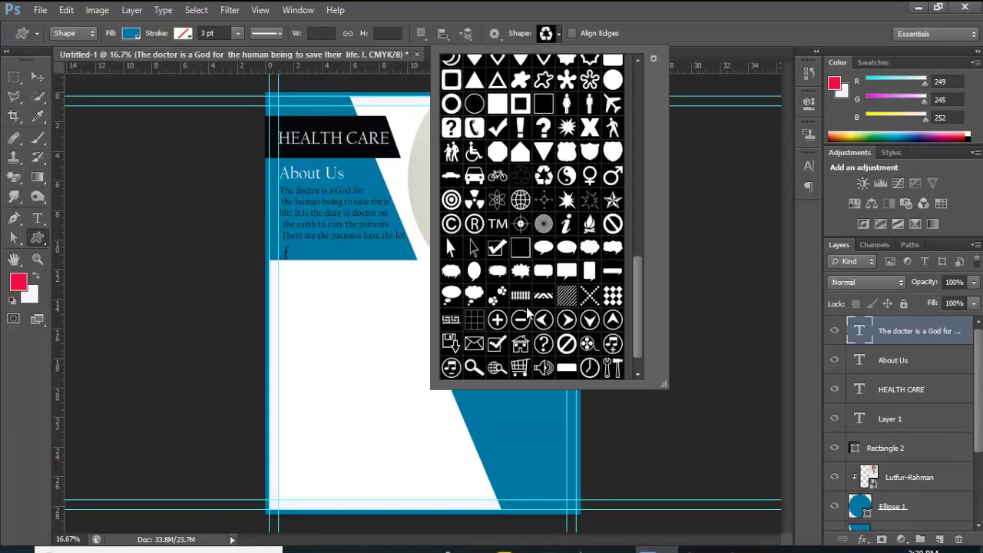
{"action": "scroll", "coordinate": [527, 310], "scroll_direction": "up", "scroll_amount": 1}
{"action": "scroll", "coordinate": [580, 138], "scroll_direction": "up", "scroll_amount": 1}
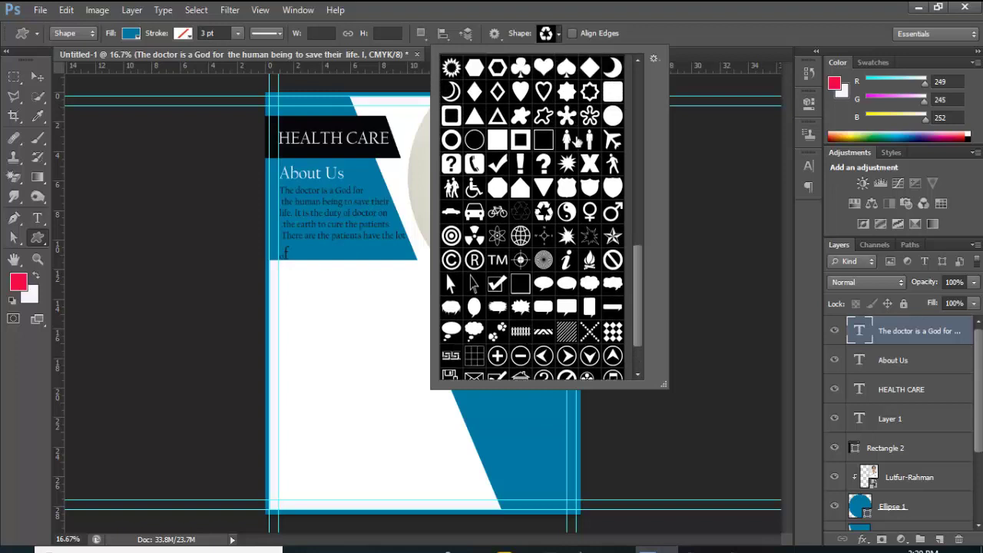
{"action": "scroll", "coordinate": [576, 154], "scroll_direction": "up", "scroll_amount": 1}
{"action": "scroll", "coordinate": [565, 184], "scroll_direction": "up", "scroll_amount": 1}
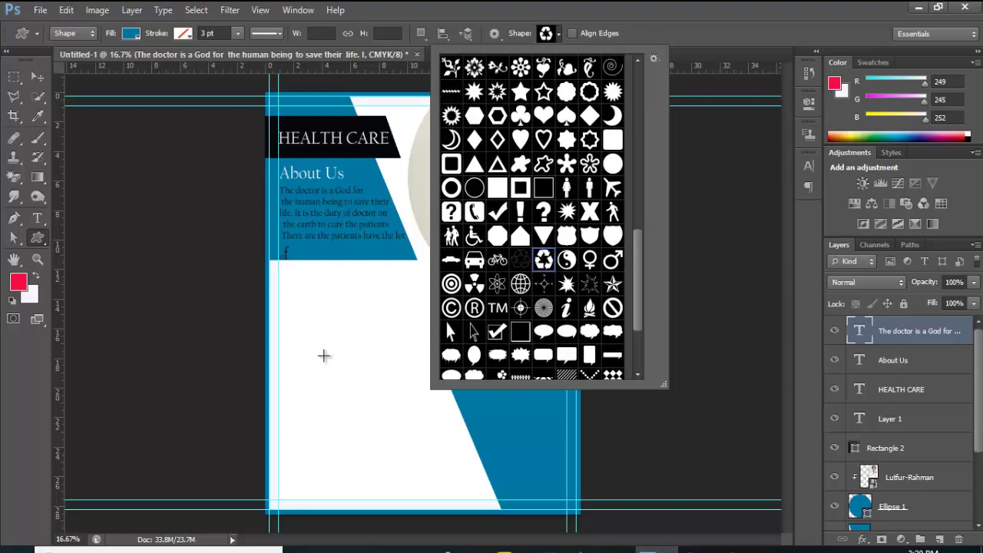
{"action": "left_click", "coordinate": [699, 56]}
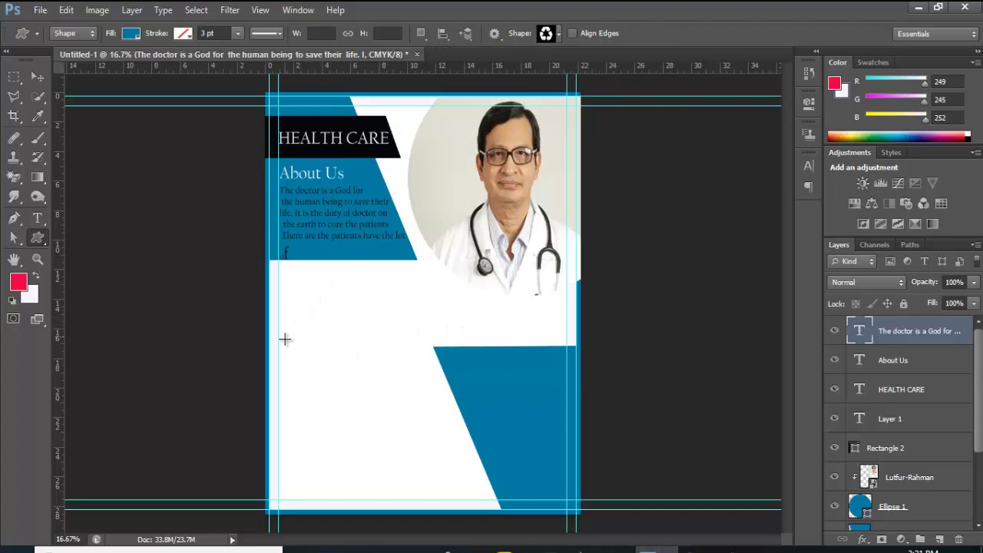
Step: Draw a blue recycle symbol at the page's lower left and drag a copy below it
{"action": "left_click_drag", "start_coordinate": [284, 347], "coordinate": [308, 380]}
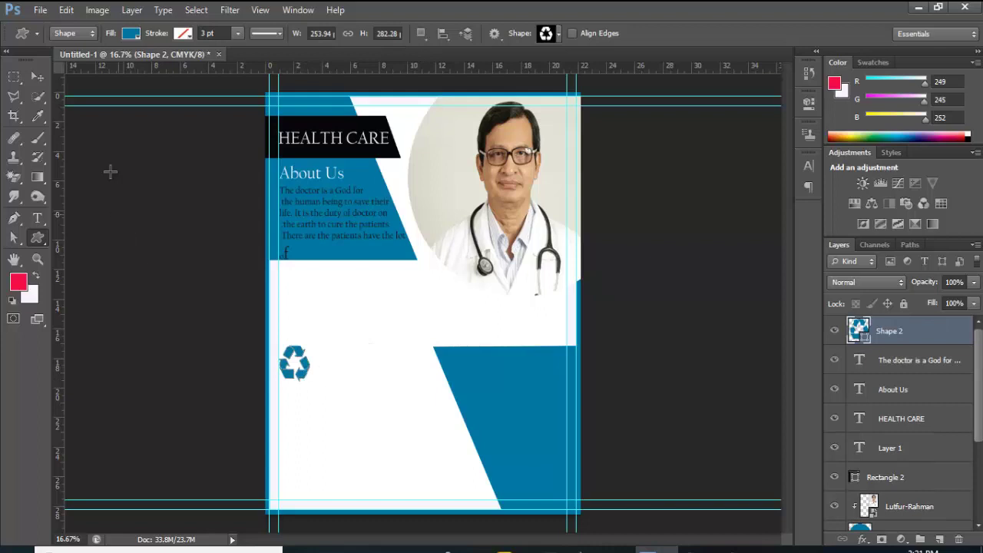
{"action": "left_click", "coordinate": [37, 77]}
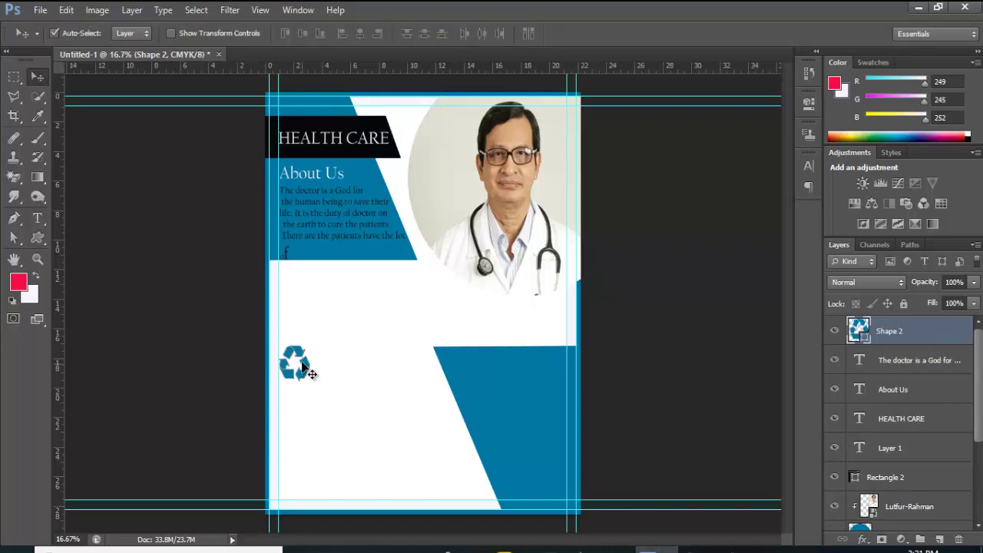
{"action": "left_click_drag", "start_coordinate": [302, 365], "coordinate": [301, 470]}
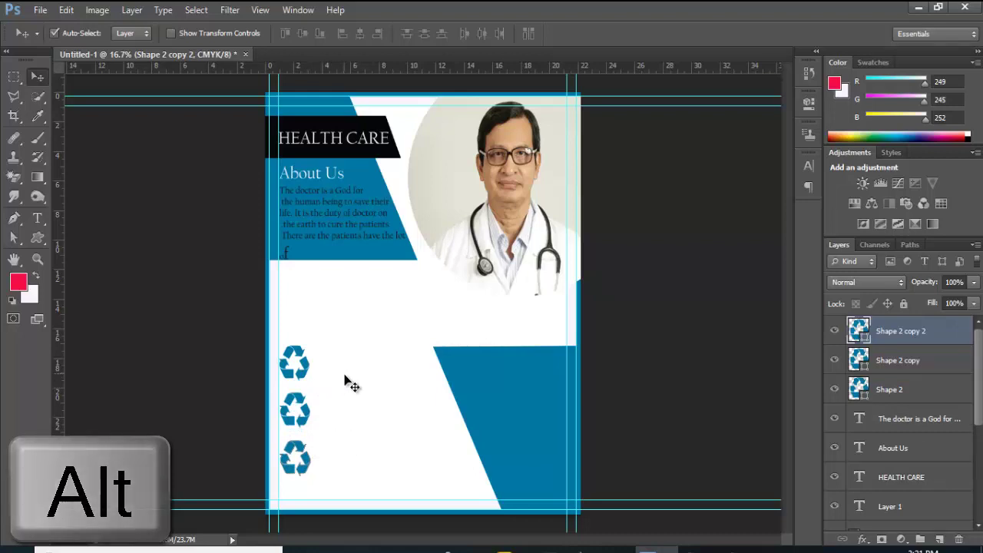
Step: Deselect the stacked recycle shape layers
{"action": "left_click", "coordinate": [320, 371]}
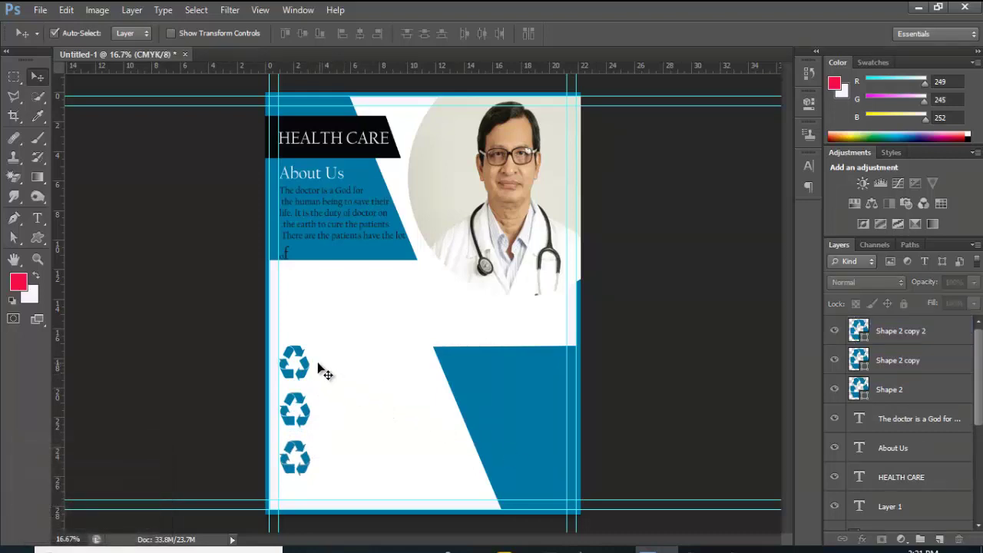
{"action": "left_click", "coordinate": [40, 219]}
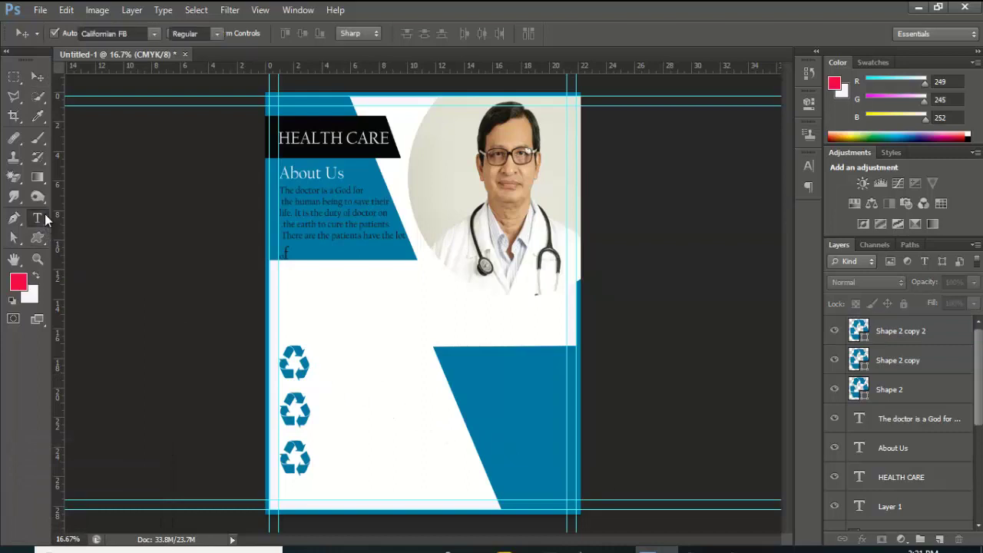
Step: Paste the paragraph beside the top icon, breaking after 'human', 'life.', 'doctor on', 'patients.'
{"action": "left_click", "coordinate": [308, 356]}
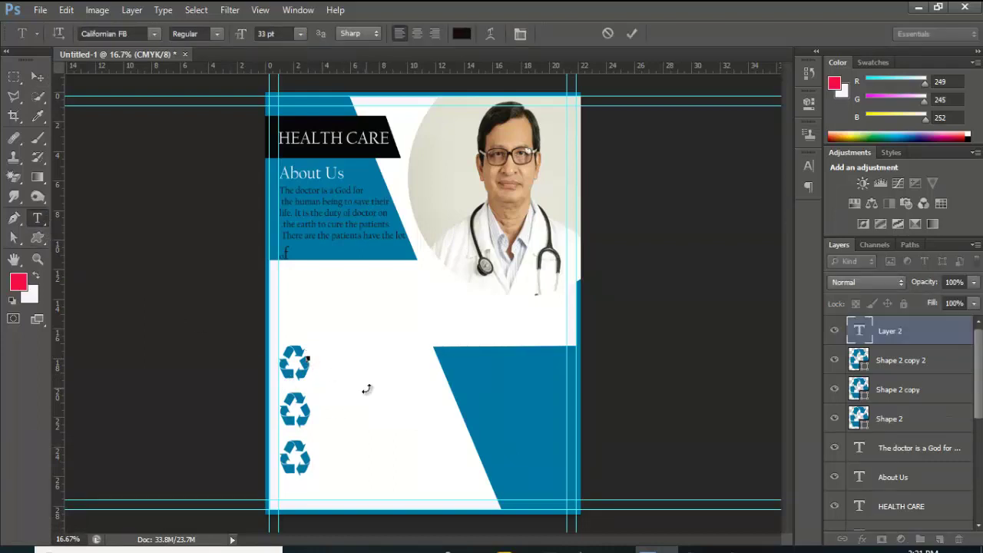
{"action": "key", "text": "ctrl+v"}
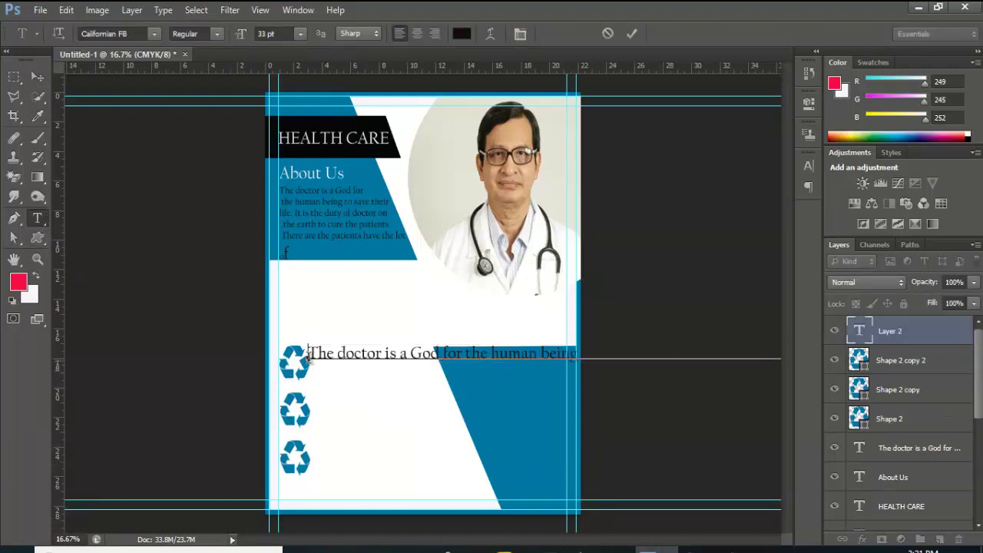
{"action": "left_click", "coordinate": [540, 352]}
{"action": "key", "text": "Return"}
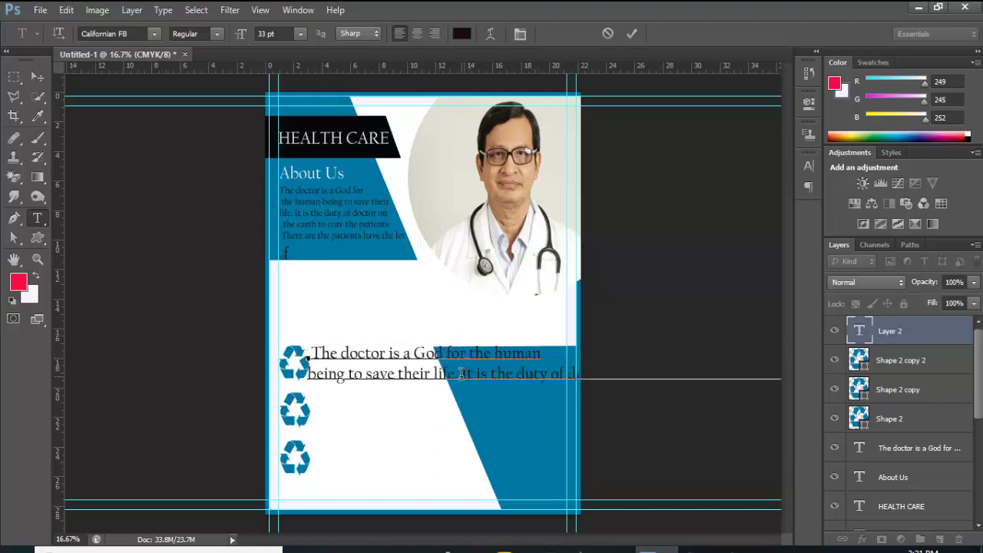
{"action": "left_click", "coordinate": [462, 374]}
{"action": "key", "text": "Return"}
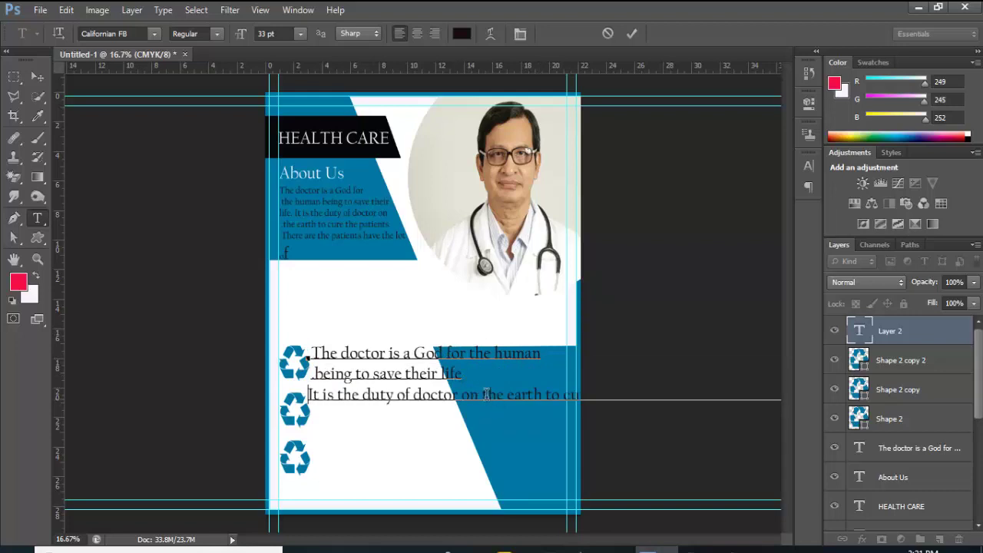
{"action": "left_click", "coordinate": [481, 394]}
{"action": "key", "text": "Return"}
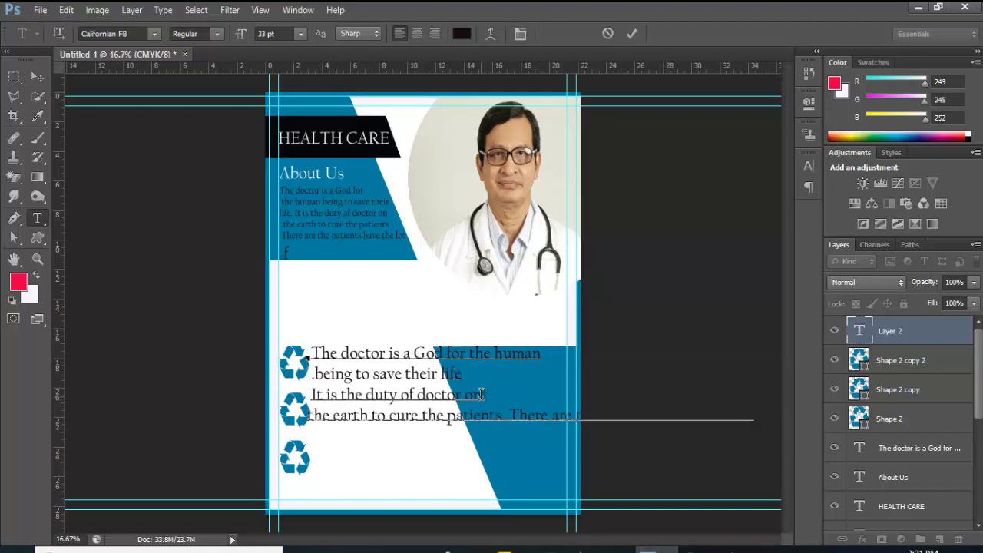
{"action": "left_click", "coordinate": [505, 415]}
{"action": "key", "text": "Return"}
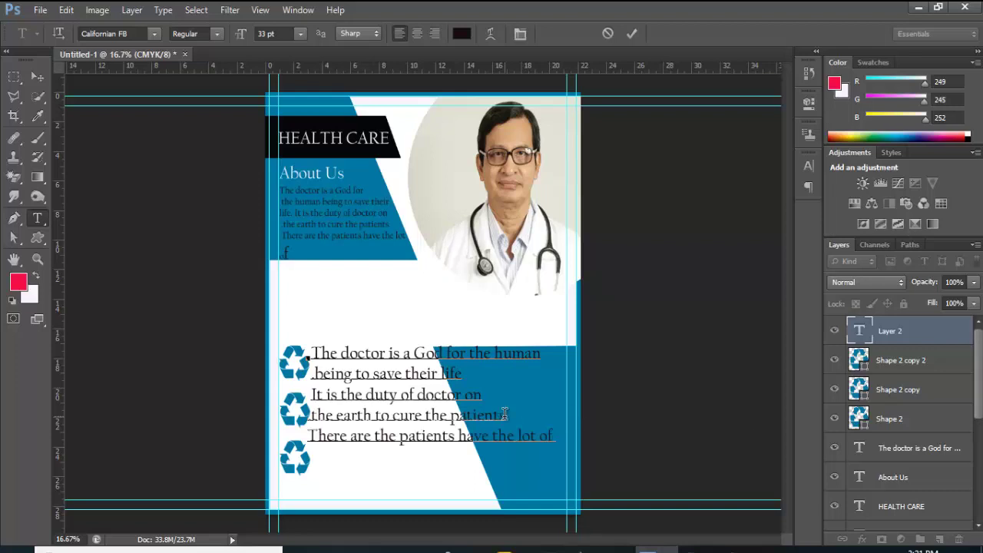
Step: Set the paragraph to 14 pt, commit it, and nudge it into line beside the icon
{"action": "mouse_move", "coordinate": [310, 353]}
{"action": "left_mouse_down"}
{"action": "mouse_move", "coordinate": [587, 456]}
{"action": "mouse_move", "coordinate": [551, 435]}
{"action": "left_mouse_up"}
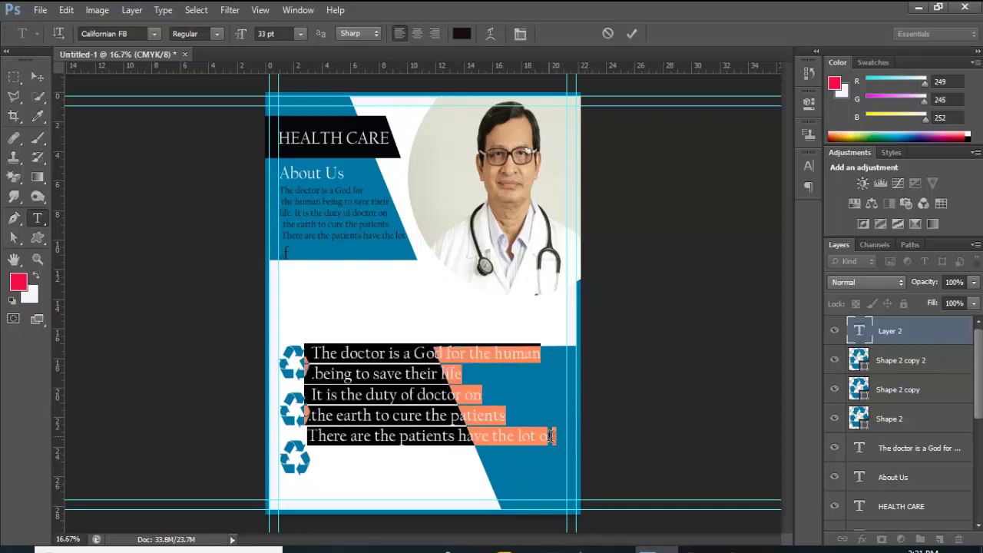
{"action": "left_click", "coordinate": [300, 33]}
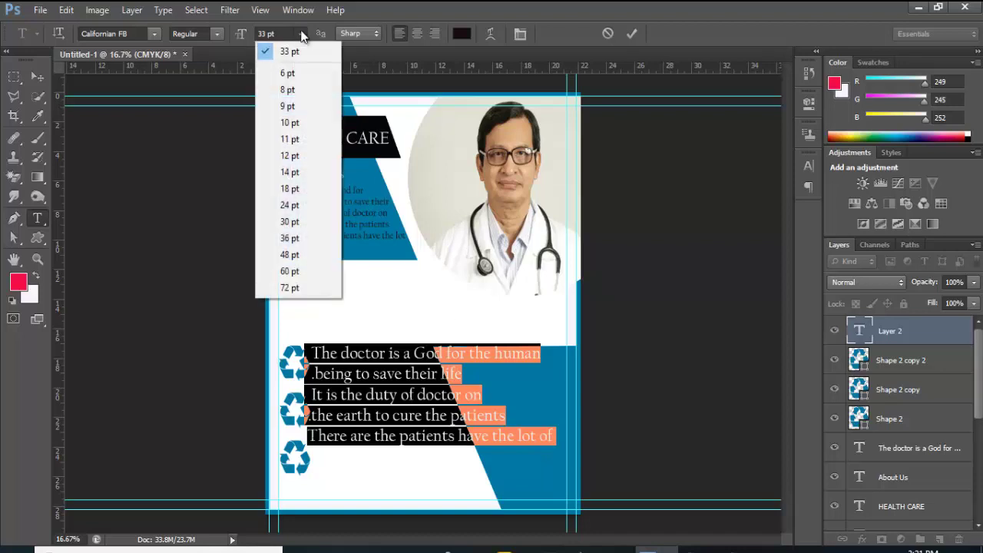
{"action": "left_click", "coordinate": [291, 172]}
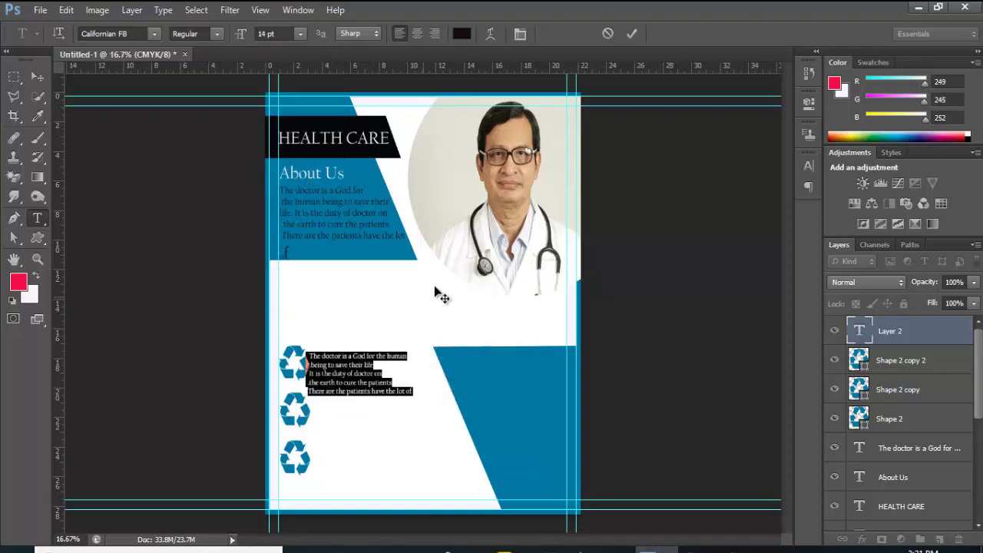
{"action": "left_click", "coordinate": [632, 34]}
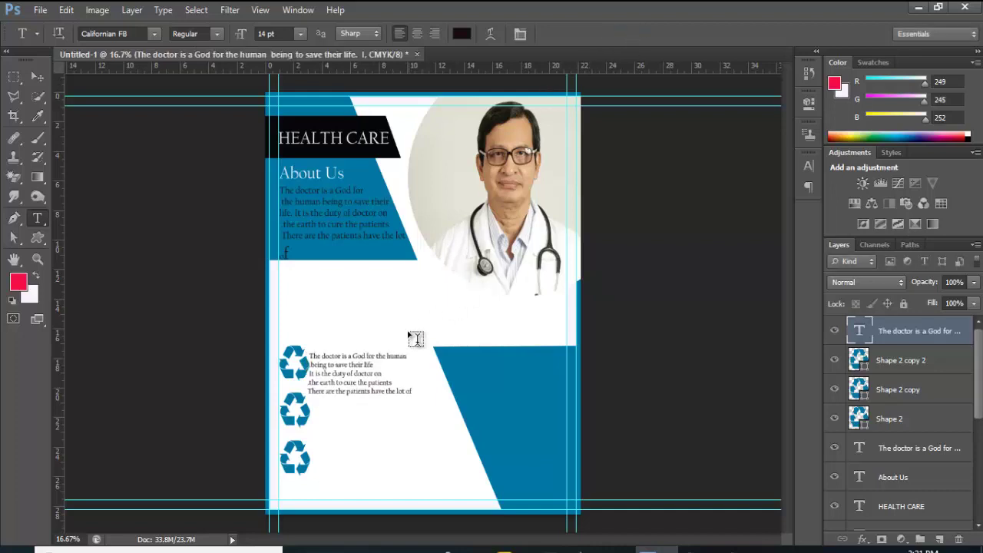
{"action": "left_click", "coordinate": [37, 77]}
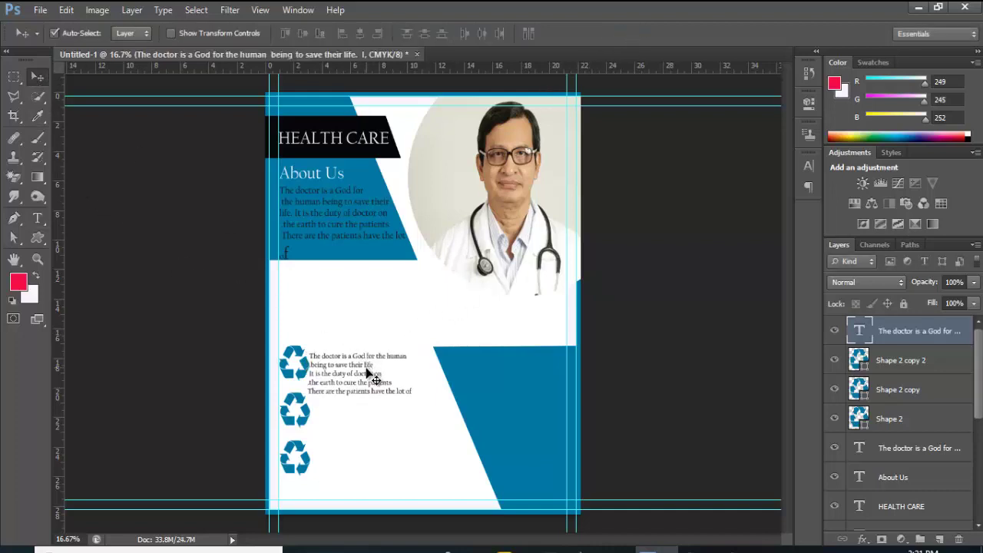
{"action": "left_click_drag", "start_coordinate": [368, 374], "coordinate": [370, 374]}
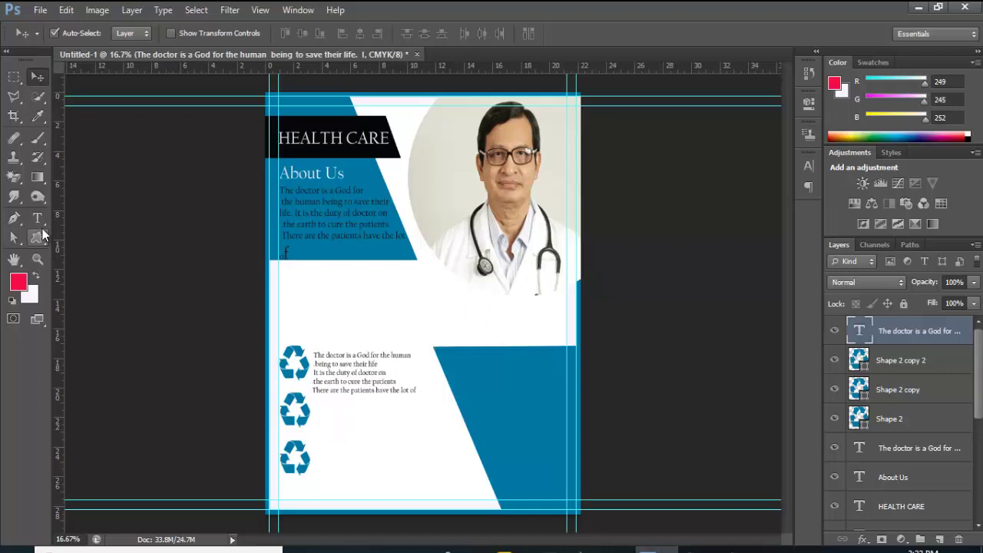
{"action": "left_click", "coordinate": [37, 218]}
Step: Paste a three-line doctor paragraph and move it beside the second recycle icon
{"action": "left_click", "coordinate": [320, 415]}
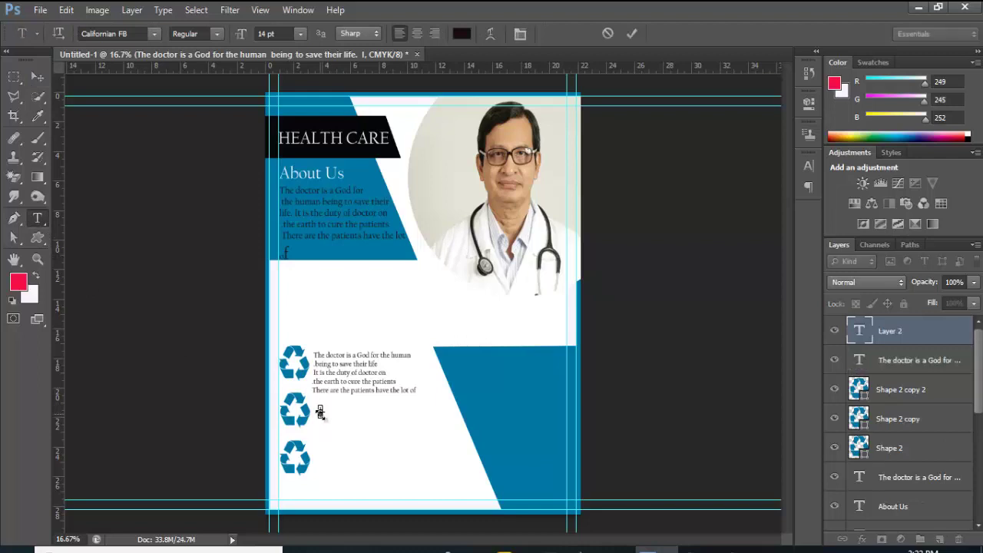
{"action": "key", "text": "ctrl+v"}
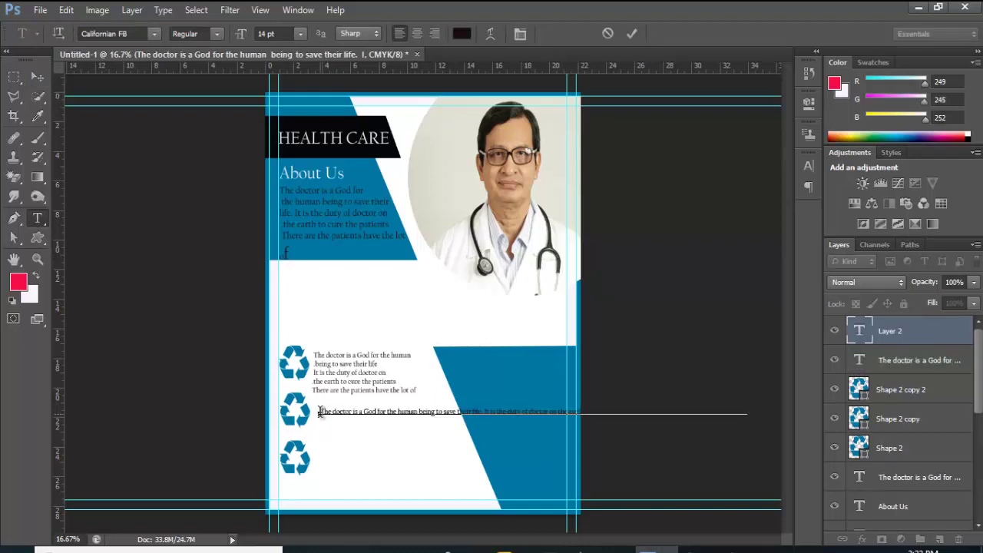
{"action": "left_click", "coordinate": [457, 412]}
{"action": "key", "text": "Return"}
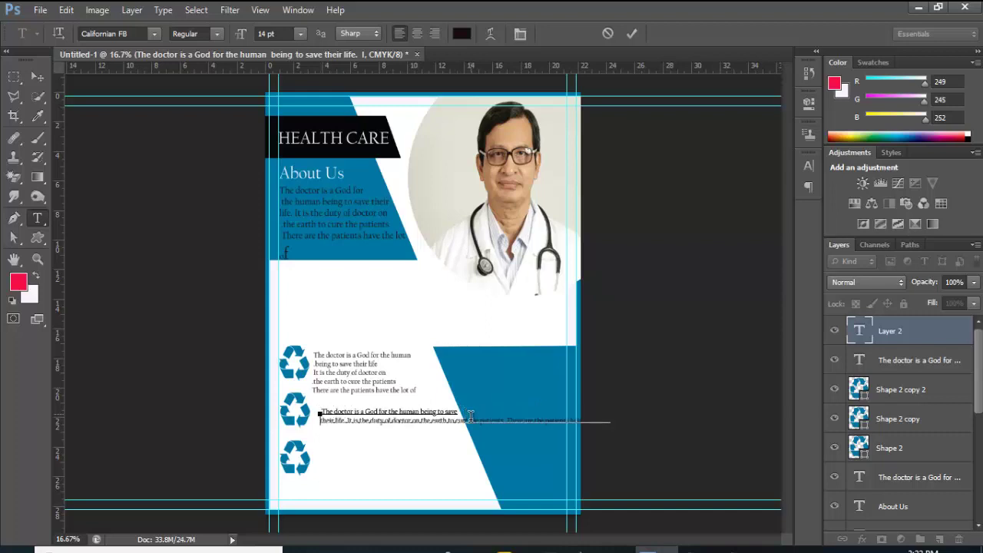
{"action": "left_click", "coordinate": [468, 421]}
{"action": "key", "text": "Return"}
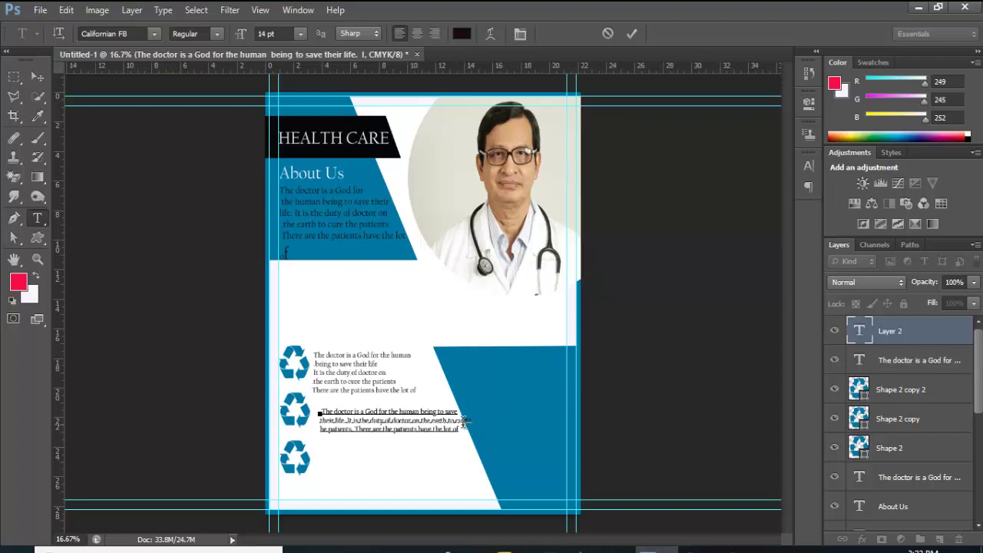
{"action": "left_click", "coordinate": [37, 77]}
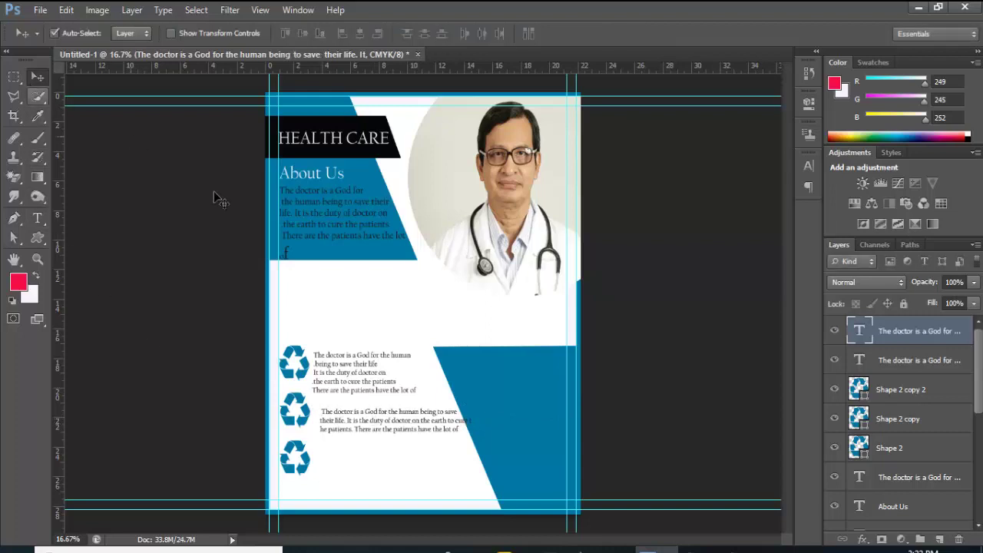
{"action": "mouse_move", "coordinate": [373, 434]}
{"action": "left_mouse_down"}
{"action": "mouse_move", "coordinate": [366, 422]}
{"action": "mouse_move", "coordinate": [364, 471]}
{"action": "left_mouse_up"}
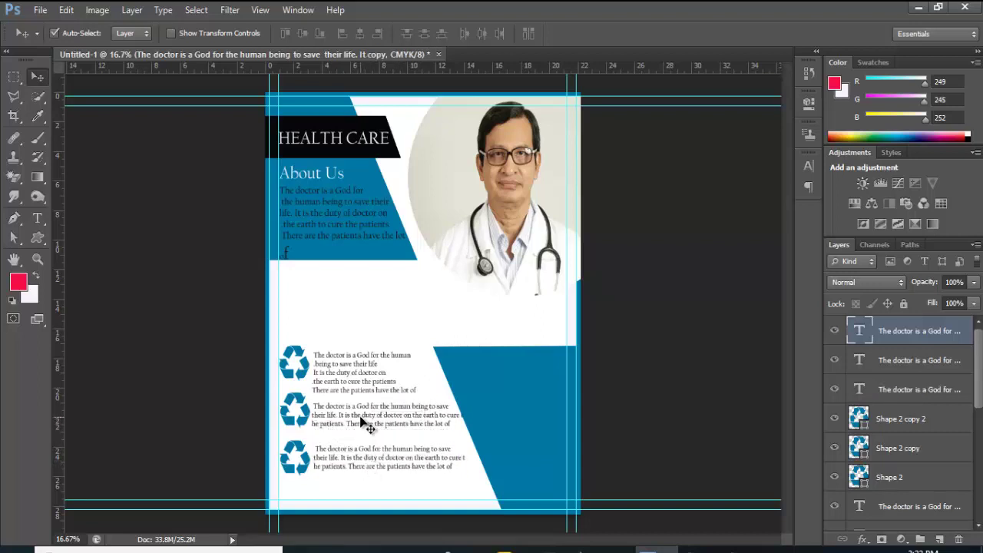
Step: Select the second bullet's paragraph and duplicate it for the third icon
{"action": "left_click_drag", "start_coordinate": [361, 415], "coordinate": [361, 417]}
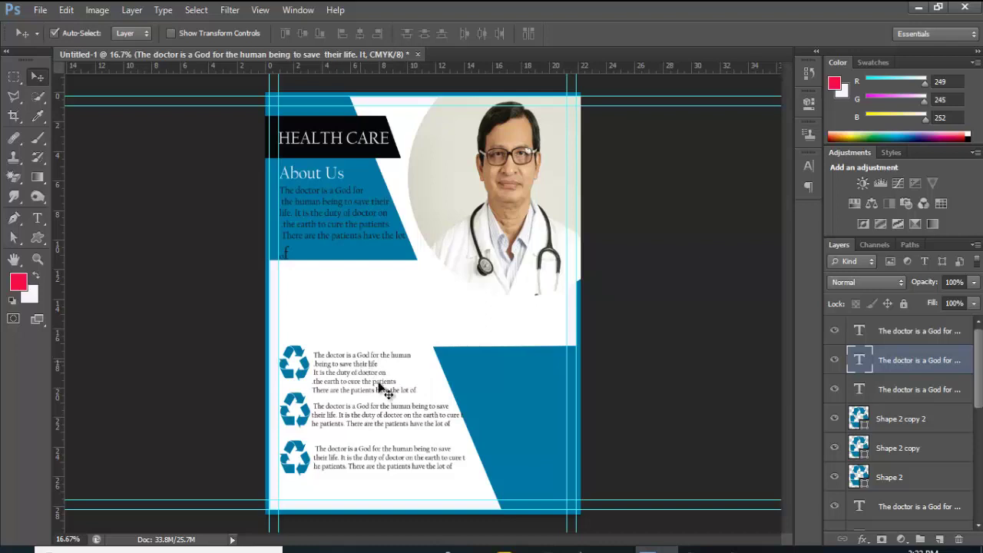
{"action": "left_click", "coordinate": [783, 546]}
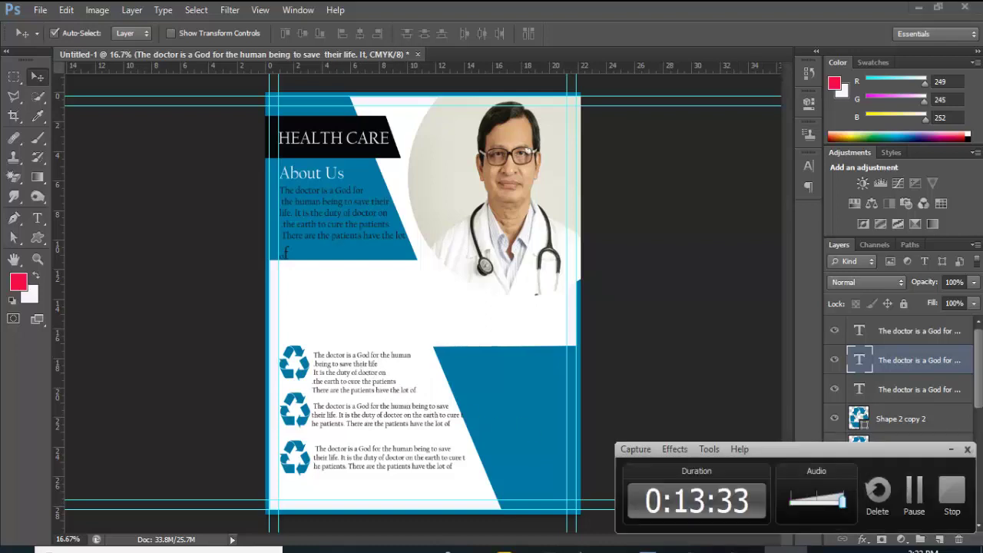
{"action": "left_click", "coordinate": [914, 492]}
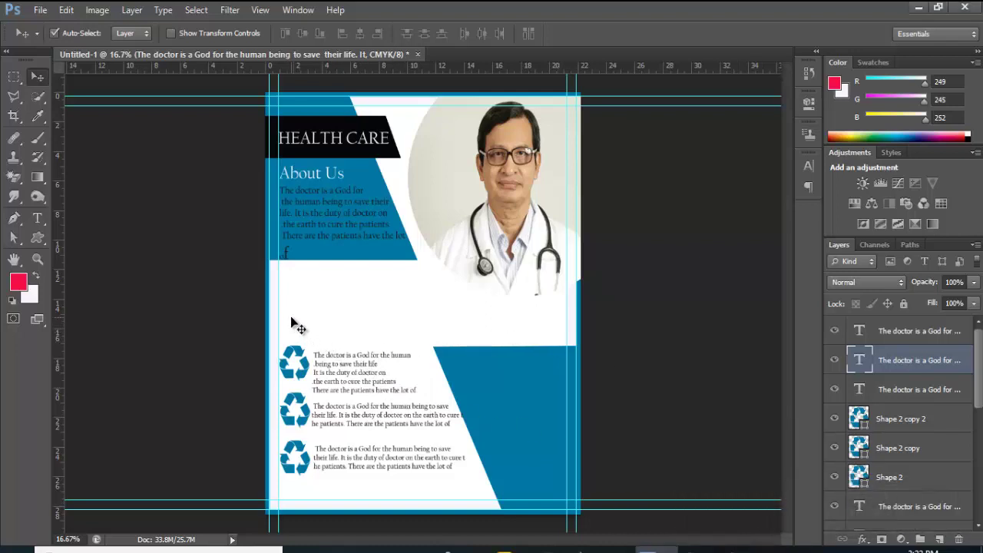
Step: Draw a rounded rectangle bar above the three recycle bullets
{"action": "left_click", "coordinate": [39, 241]}
{"action": "right_click", "coordinate": [40, 242]}
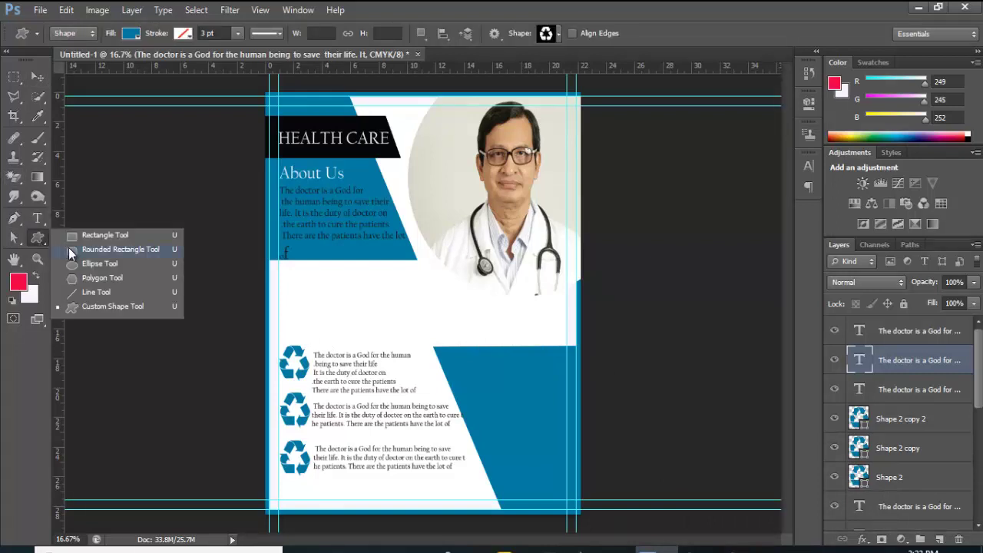
{"action": "left_click", "coordinate": [68, 248]}
{"action": "left_click_drag", "start_coordinate": [287, 308], "coordinate": [409, 334]}
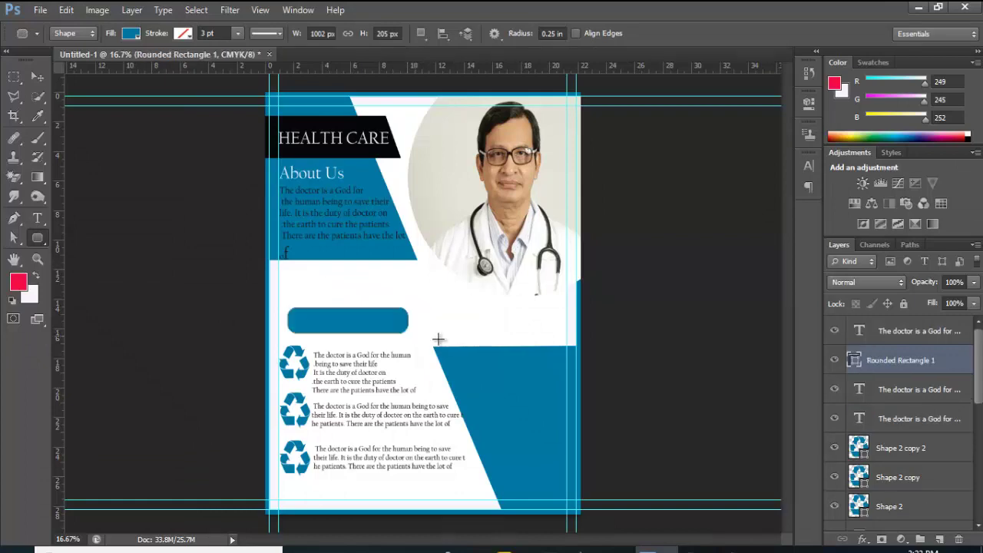
Step: Fill the rounded bar with a dark brown colour
{"action": "double_click", "coordinate": [856, 361]}
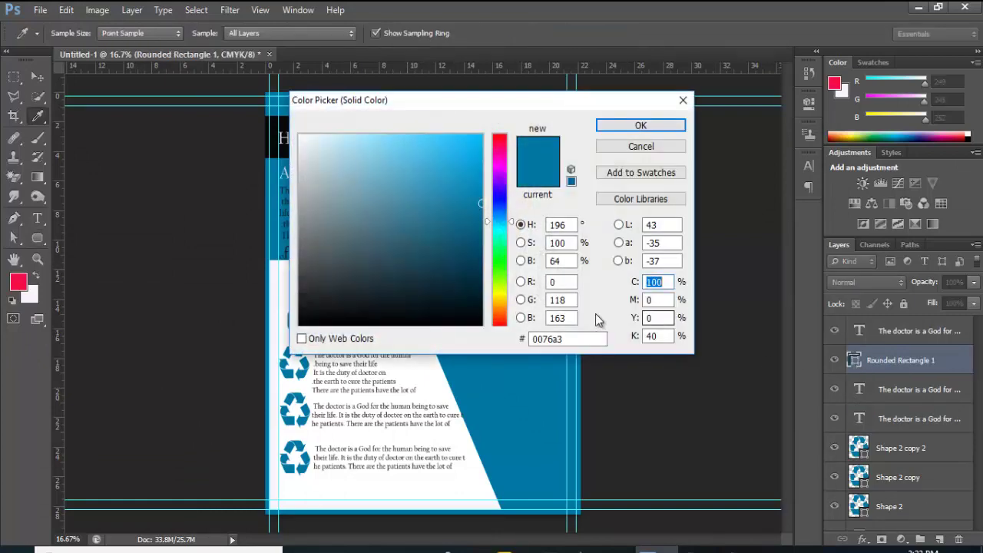
{"action": "left_click", "coordinate": [498, 321]}
{"action": "left_click", "coordinate": [417, 325]}
{"action": "left_click", "coordinate": [394, 318]}
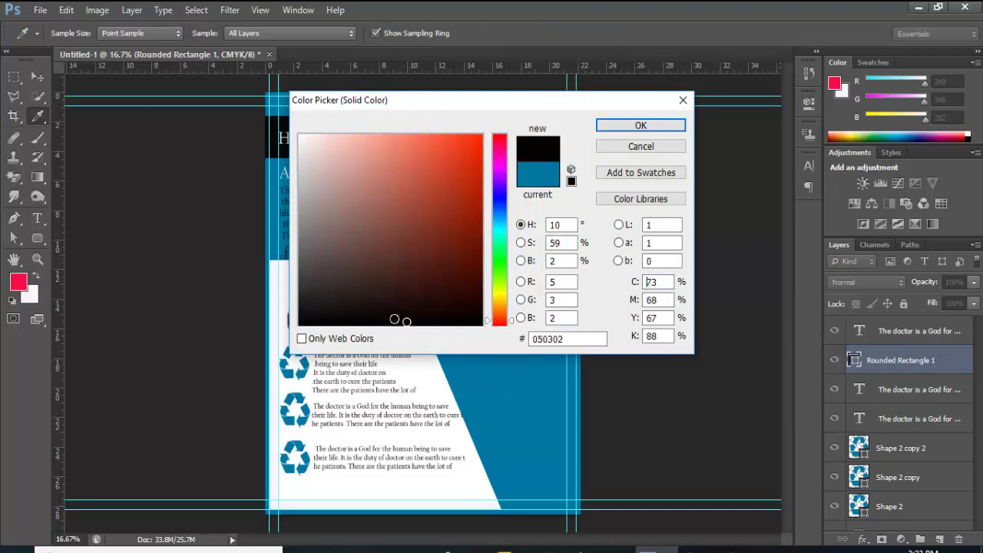
{"action": "left_click", "coordinate": [368, 264]}
{"action": "left_click", "coordinate": [641, 125]}
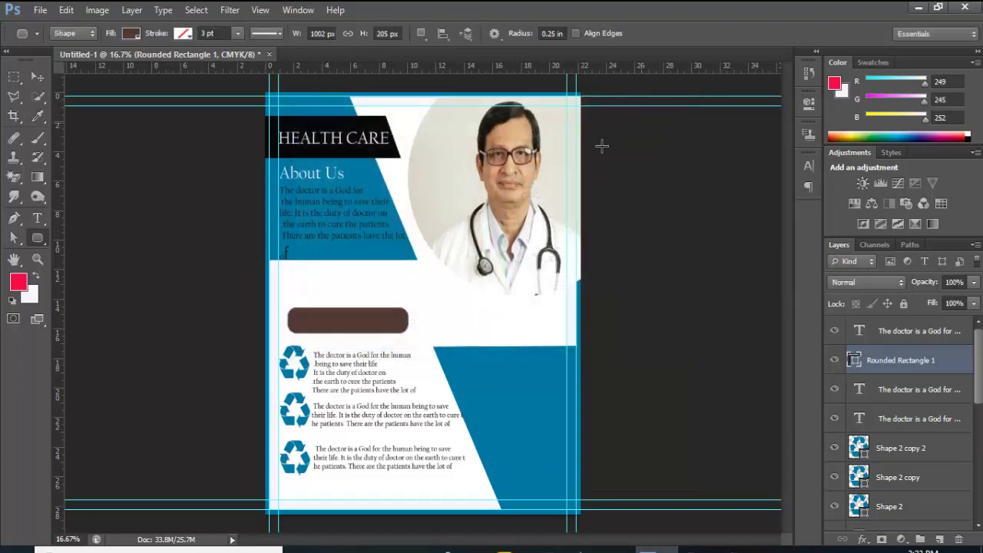
Step: Paste the Why Choose Us heading into a text box on the brown bar
{"action": "left_click", "coordinate": [37, 219]}
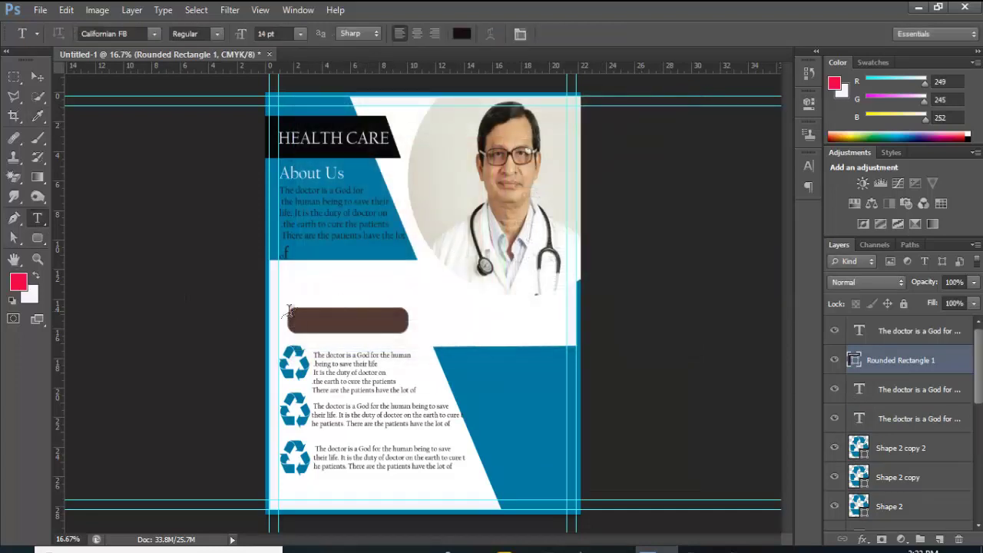
{"action": "left_click", "coordinate": [301, 328]}
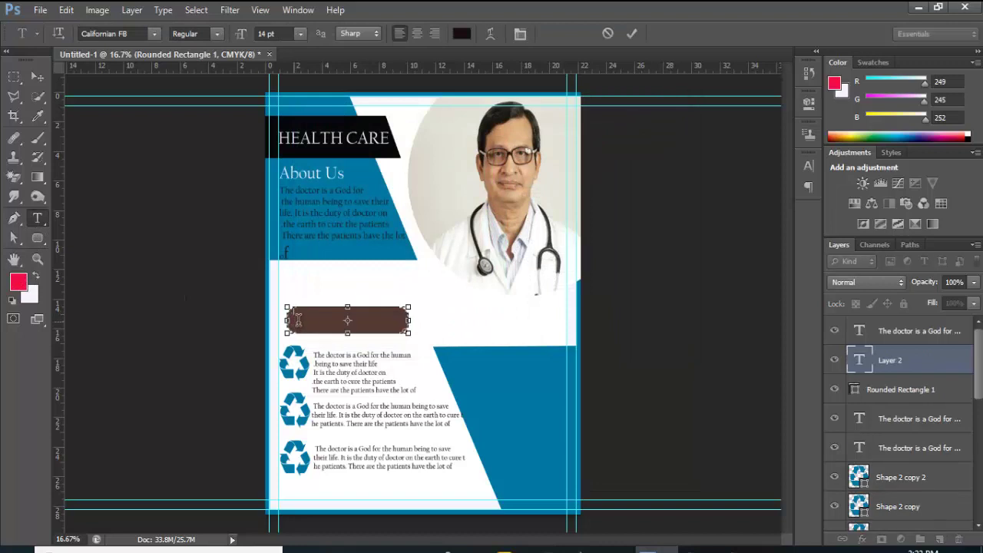
{"action": "left_click", "coordinate": [627, 36]}
{"action": "left_click", "coordinate": [294, 322]}
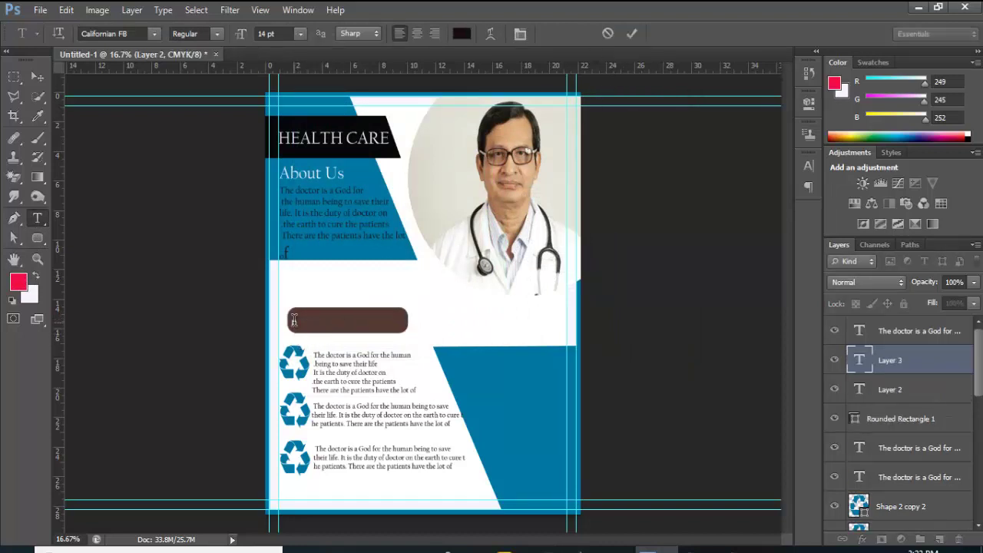
{"action": "key", "text": "ctrl+v"}
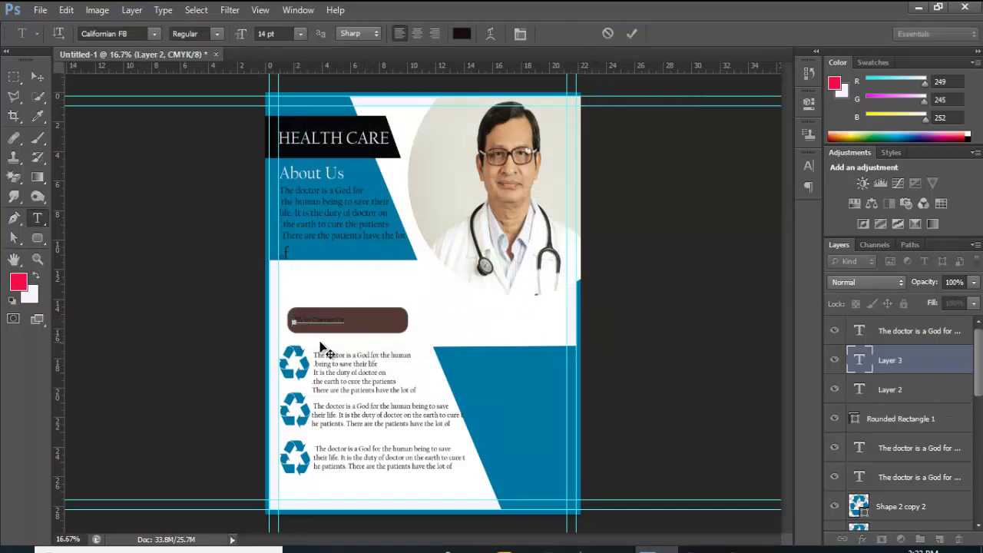
{"action": "double_click", "coordinate": [328, 320]}
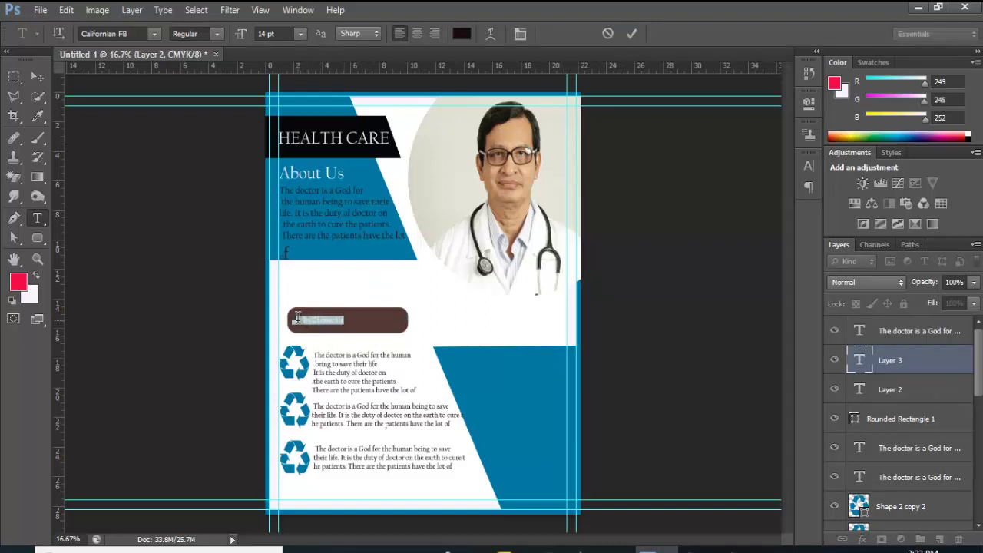
{"action": "left_click", "coordinate": [295, 318]}
{"action": "left_click_drag", "start_coordinate": [294, 319], "coordinate": [344, 320]}
Step: Resize the Why Choose Us heading to 33 pt and center it on the brown bar
{"action": "left_click", "coordinate": [300, 34]}
{"action": "left_click", "coordinate": [296, 238]}
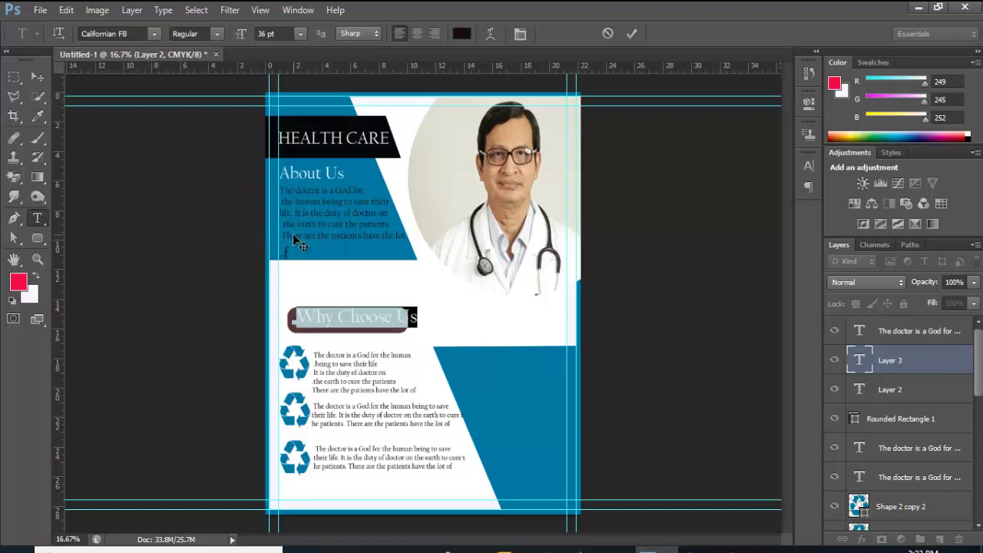
{"action": "left_click", "coordinate": [264, 33]}
{"action": "type", "text": "3"}
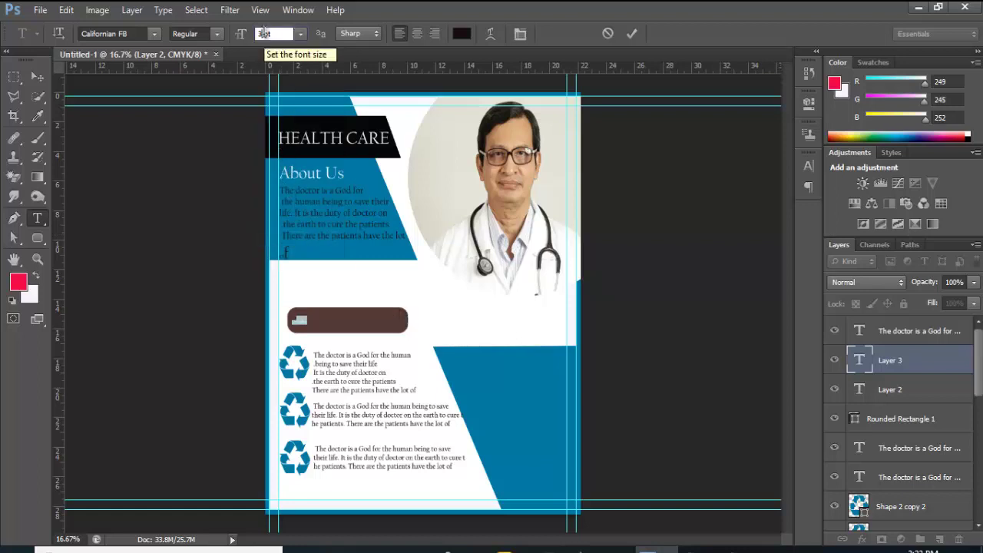
{"action": "type", "text": "0"}
{"action": "key", "text": "BackSpace"}
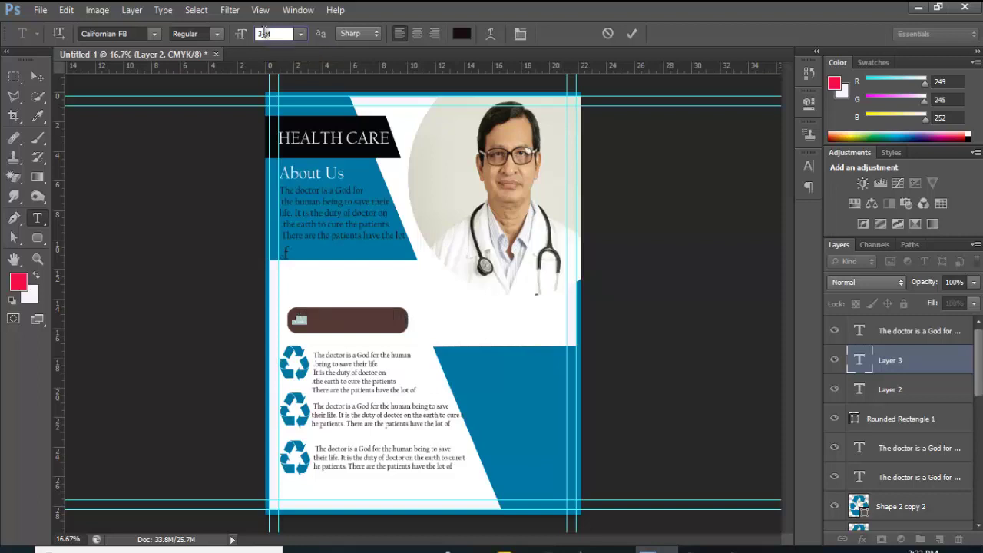
{"action": "type", "text": "2"}
{"action": "left_click", "coordinate": [631, 33]}
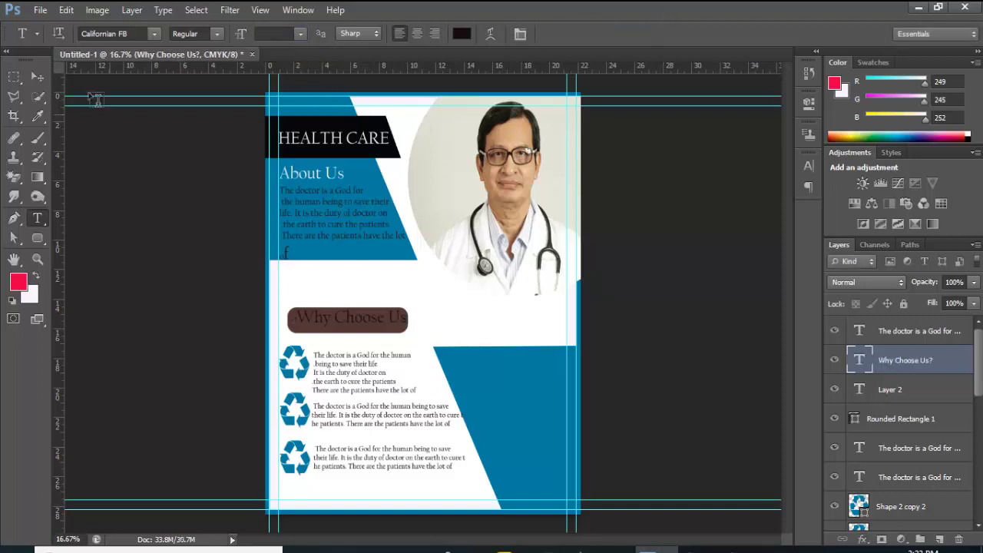
{"action": "key", "text": "v"}
{"action": "left_click_drag", "start_coordinate": [350, 319], "coordinate": [349, 325]}
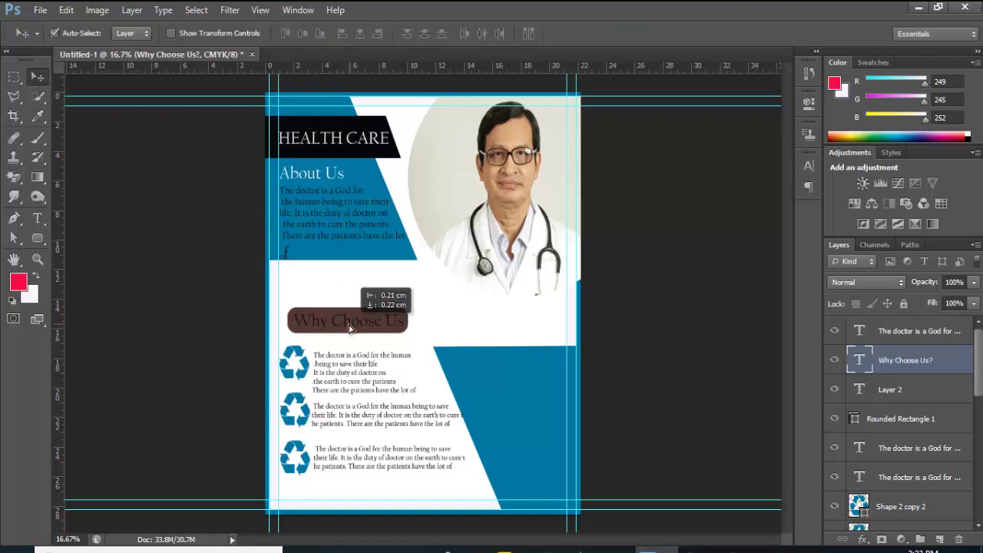
Step: Recolour the Why Choose Us heading near-white (#faf1f4) and commit
{"action": "left_click", "coordinate": [38, 218]}
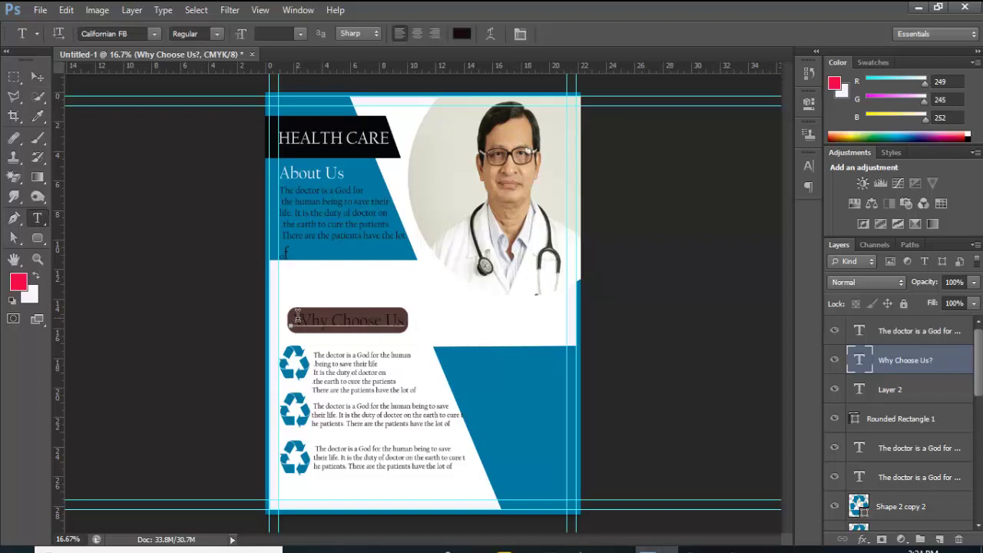
{"action": "left_click_drag", "start_coordinate": [298, 315], "coordinate": [405, 321]}
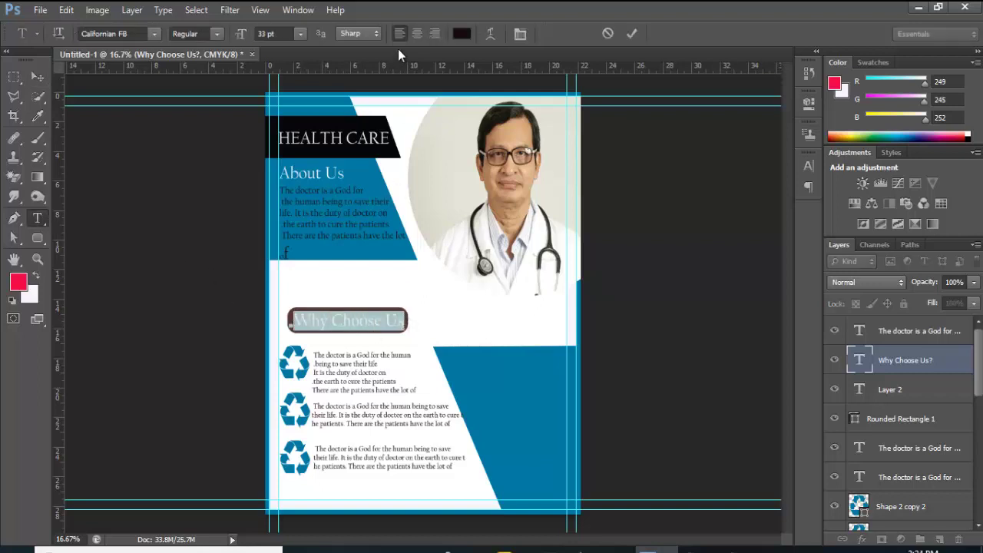
{"action": "left_click", "coordinate": [462, 33]}
{"action": "left_click", "coordinate": [305, 138]}
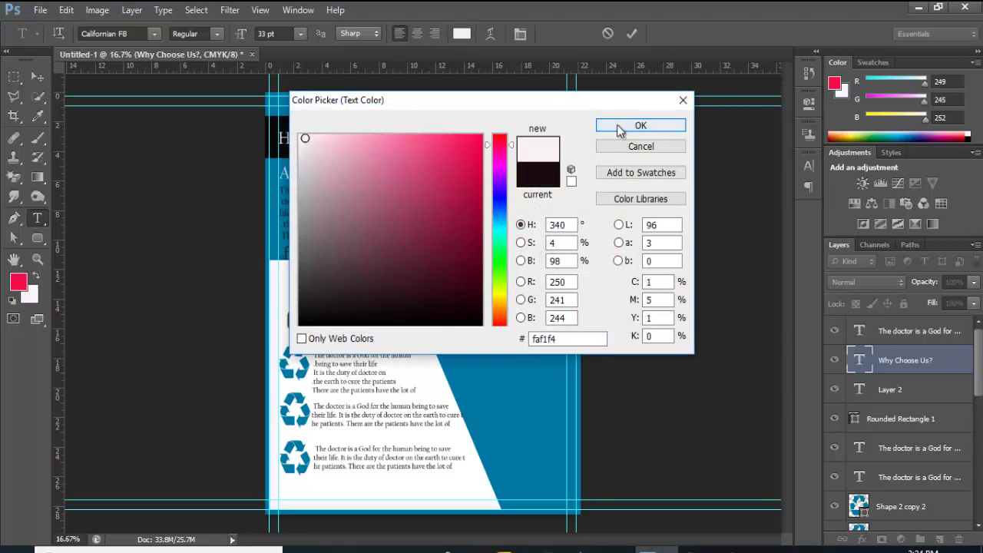
{"action": "left_click", "coordinate": [618, 125]}
{"action": "left_click", "coordinate": [634, 37]}
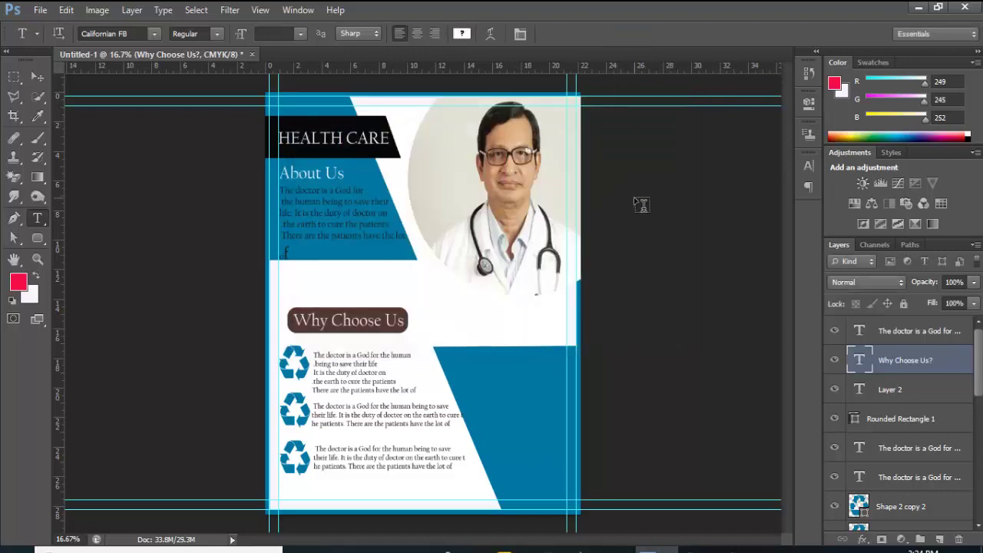
Step: Add the 'Best Hospital' heading beside the first recycle icon and nudge it slightly lower
{"action": "left_click", "coordinate": [785, 548]}
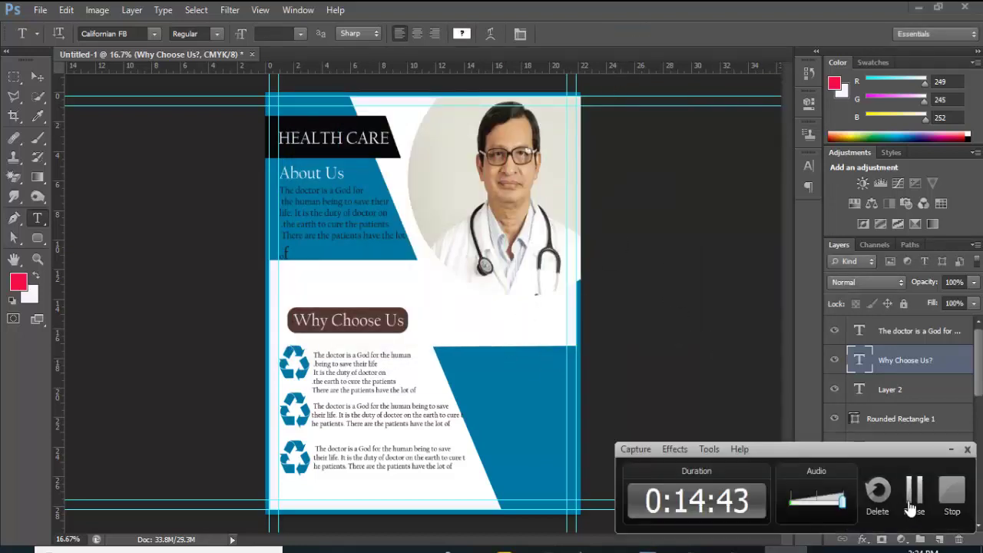
{"action": "left_click", "coordinate": [912, 510]}
{"action": "left_click", "coordinate": [308, 336]}
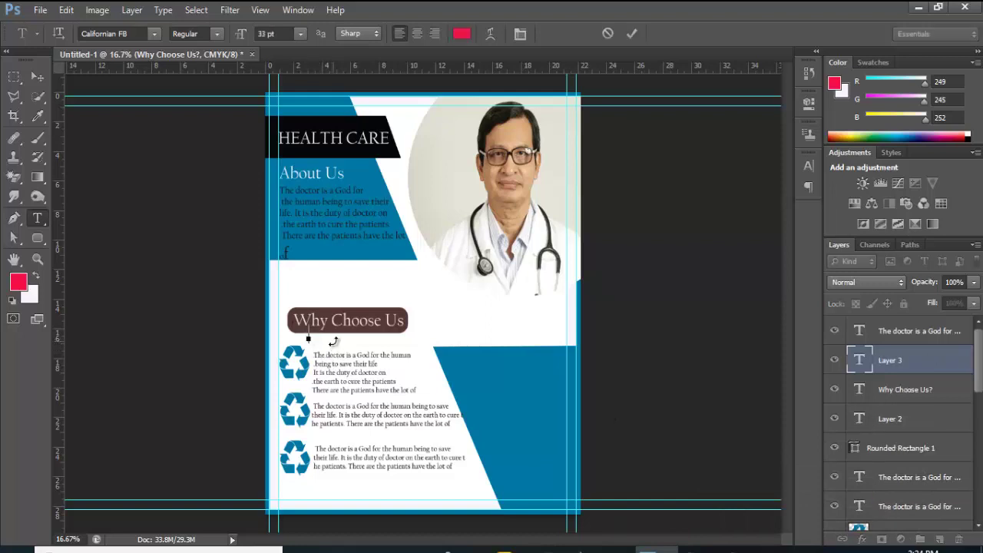
{"action": "type", "text": "Best Hospital"}
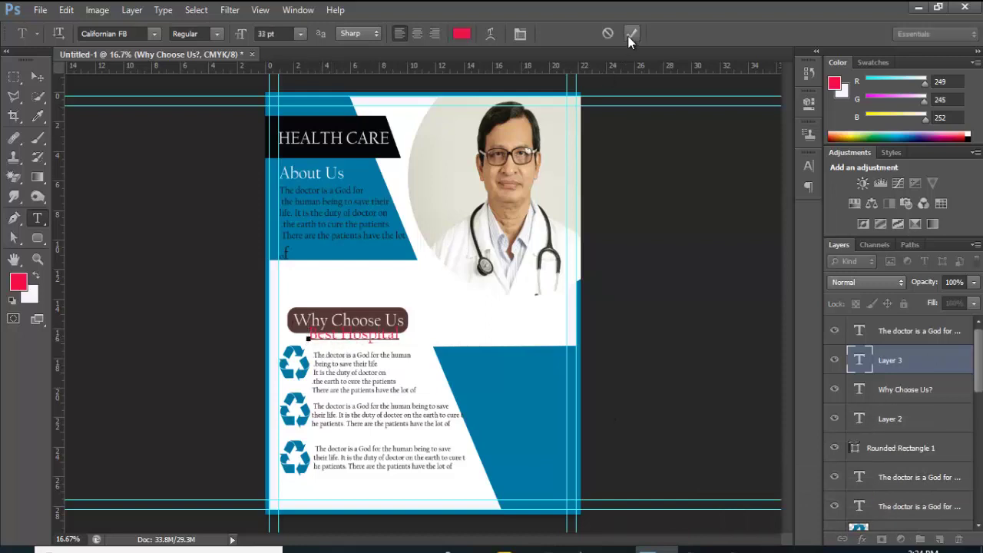
{"action": "left_click", "coordinate": [631, 34]}
{"action": "key", "text": "v"}
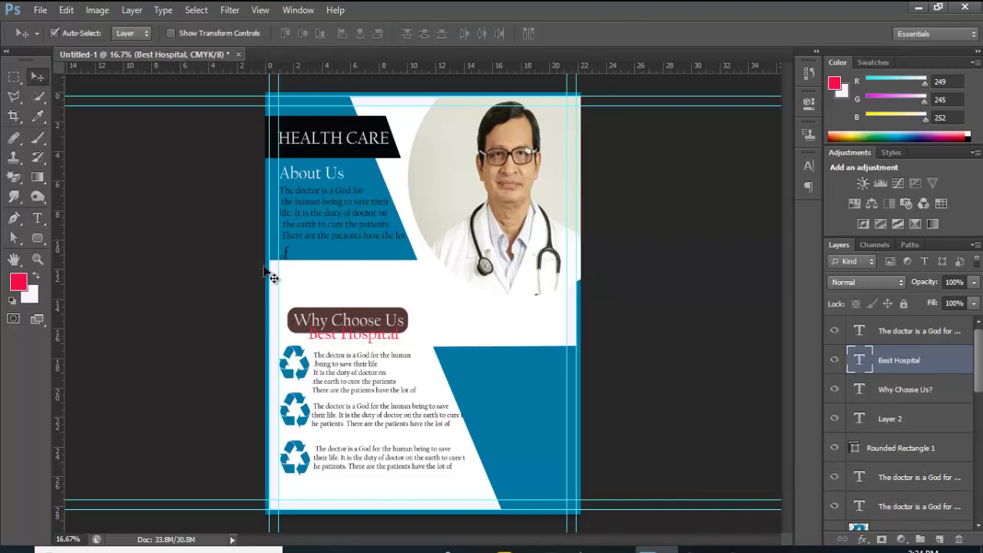
{"action": "left_click_drag", "start_coordinate": [335, 338], "coordinate": [336, 346]}
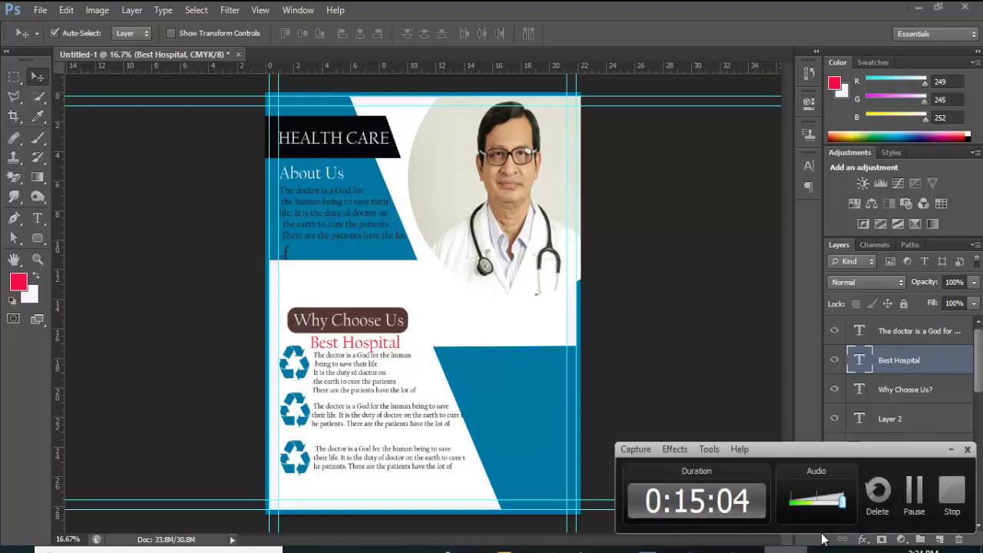
Step: Add 'Medical services' and 'Support 24 Hours' headings by the other icons, then move the first paragraph
{"action": "key", "text": "t"}
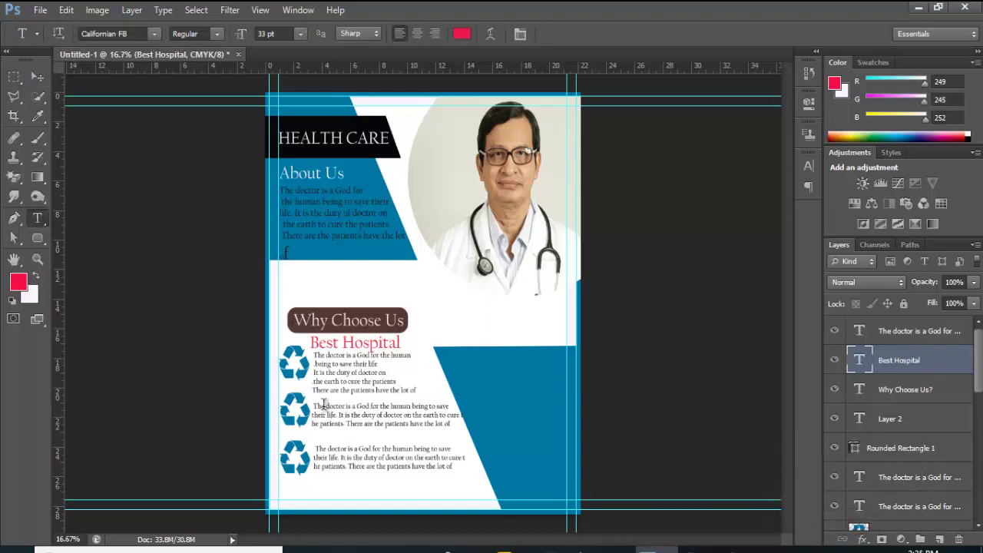
{"action": "left_click", "coordinate": [311, 393]}
{"action": "type", "text": "Medical services"}
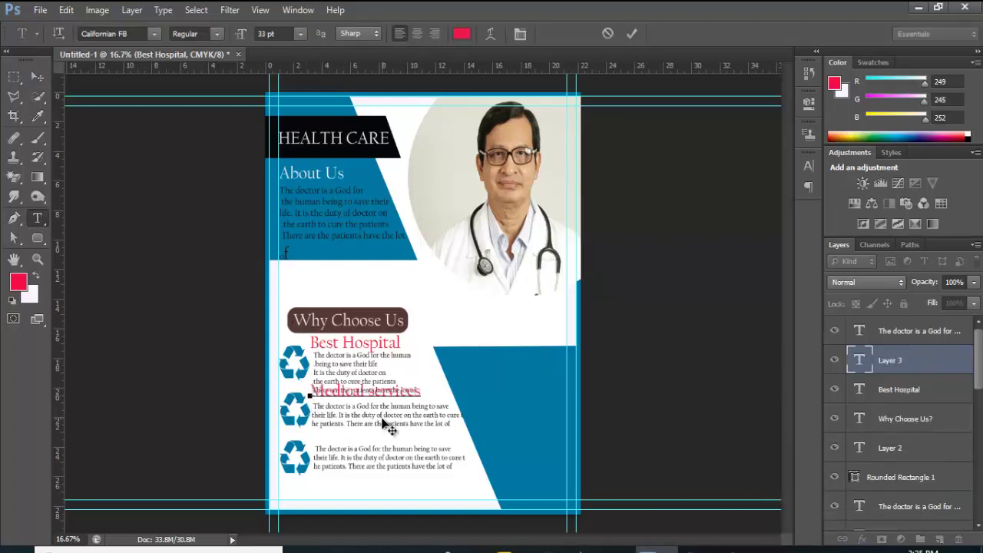
{"action": "left_click", "coordinate": [630, 35]}
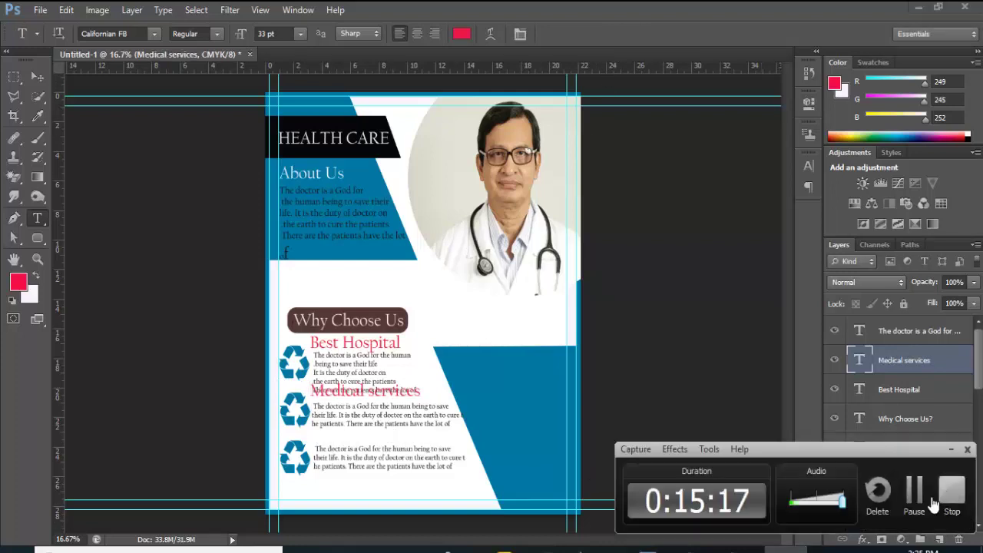
{"action": "left_click", "coordinate": [314, 434]}
{"action": "type", "text": "Support 24 Hours"}
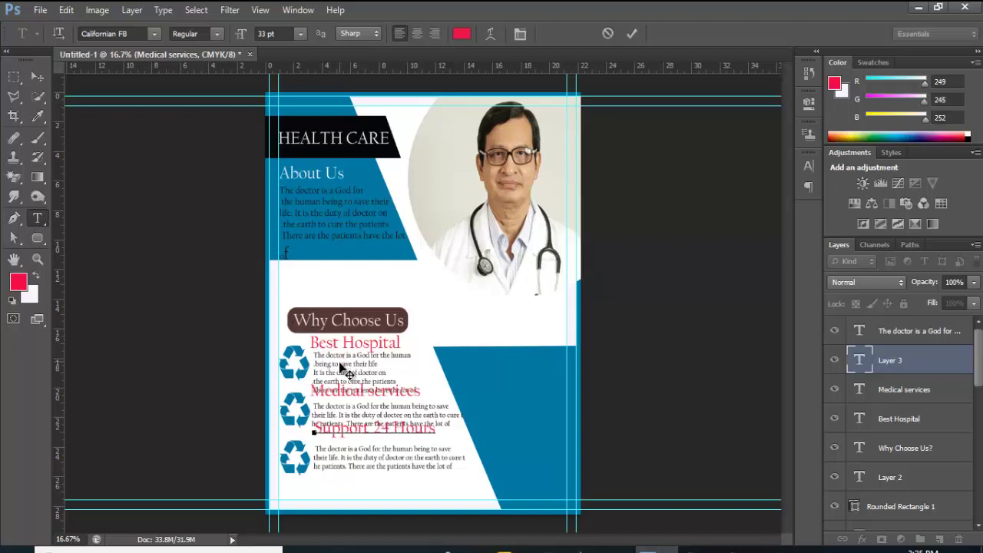
{"action": "left_click_drag", "start_coordinate": [344, 371], "coordinate": [345, 377]}
{"action": "left_click", "coordinate": [632, 33]}
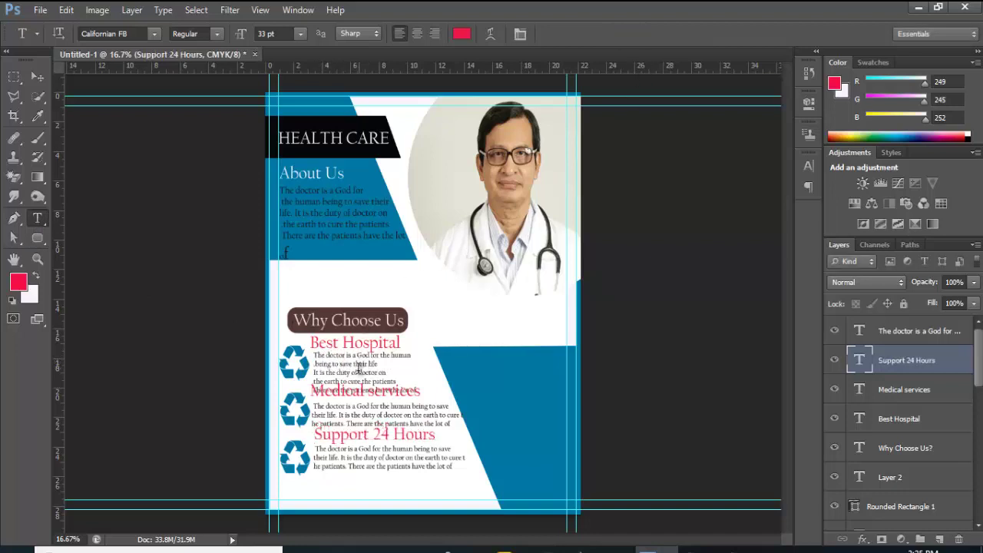
{"action": "left_click", "coordinate": [37, 76]}
{"action": "mouse_move", "coordinate": [359, 366]}
{"action": "left_mouse_down"}
{"action": "mouse_move", "coordinate": [360, 376]}
{"action": "mouse_move", "coordinate": [358, 355]}
{"action": "left_mouse_up"}
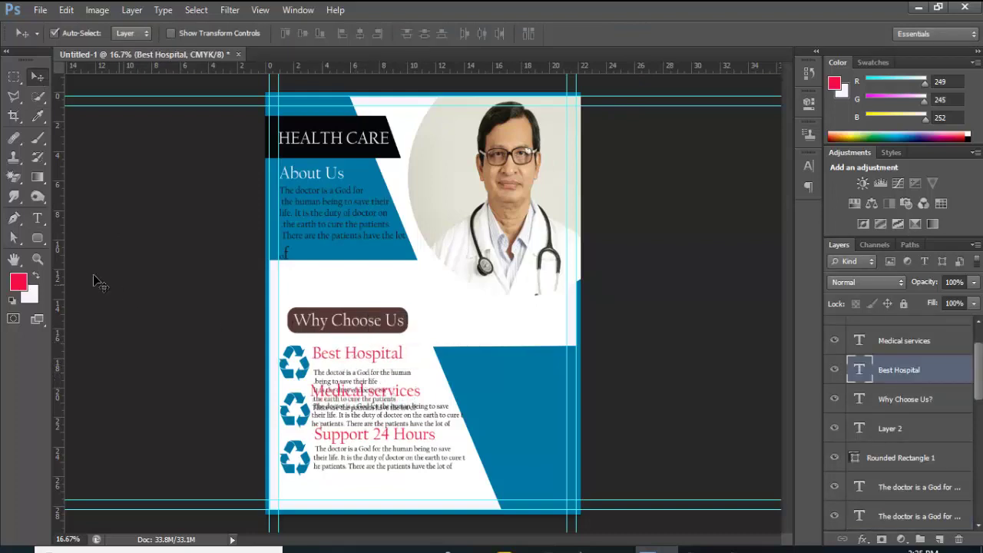
Step: Color the whole Best Hospital heading near-black (0d0809)
{"action": "left_click", "coordinate": [38, 219]}
{"action": "left_click_drag", "start_coordinate": [314, 352], "coordinate": [403, 353]}
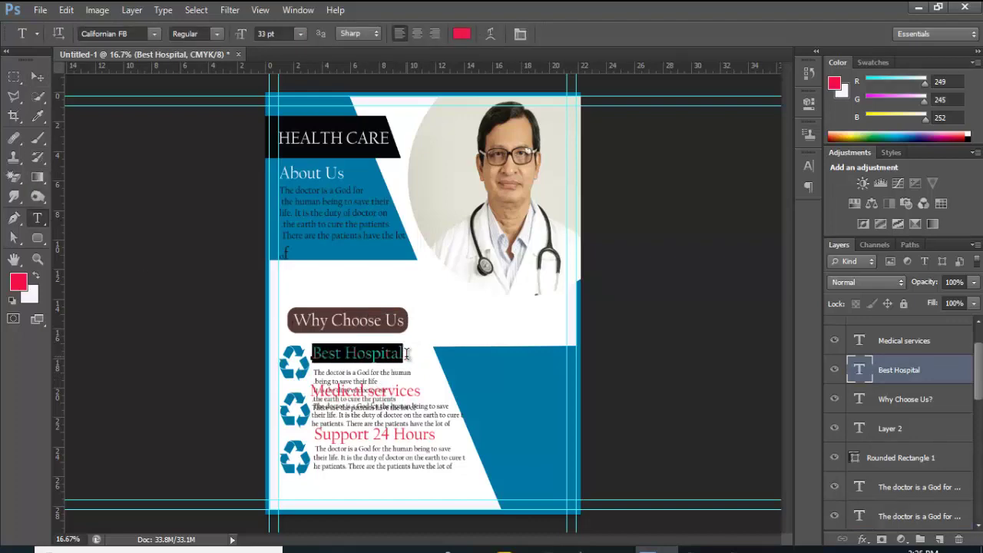
{"action": "left_click", "coordinate": [461, 33]}
{"action": "left_click", "coordinate": [371, 316]}
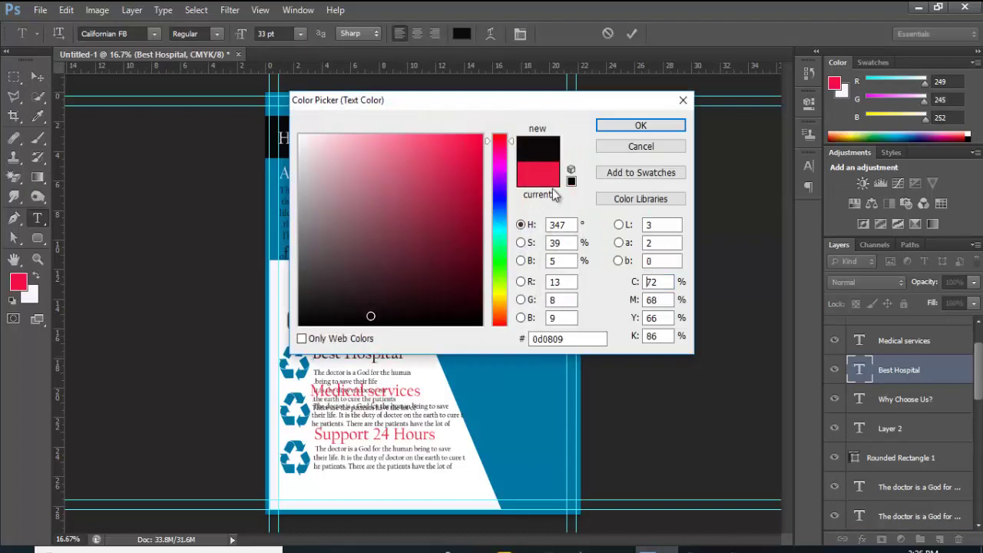
{"action": "left_click", "coordinate": [631, 126]}
{"action": "left_click", "coordinate": [631, 33]}
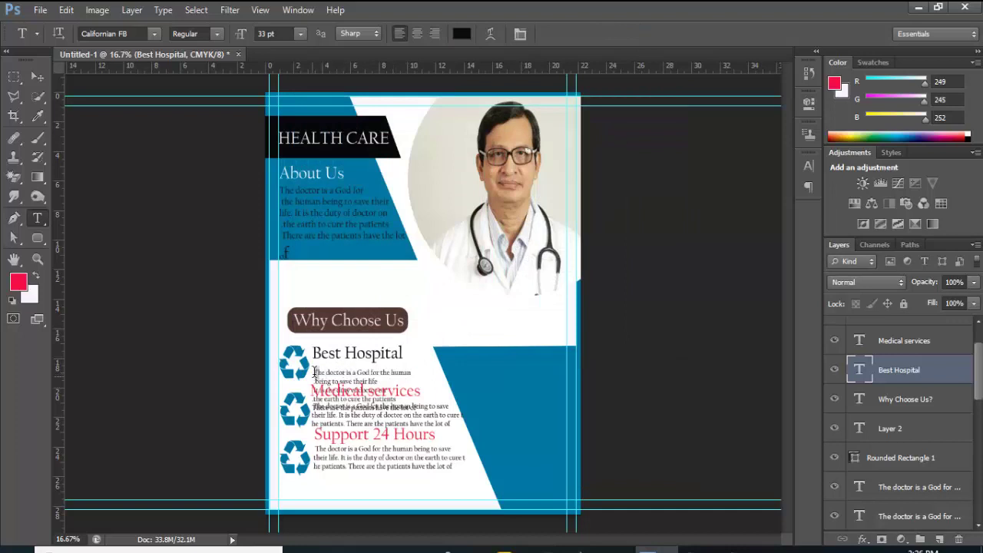
Step: Recolor the word 'Hospital' light cyan, making the heading two-tone
{"action": "left_click_drag", "start_coordinate": [350, 354], "coordinate": [408, 354]}
{"action": "left_click", "coordinate": [461, 33]}
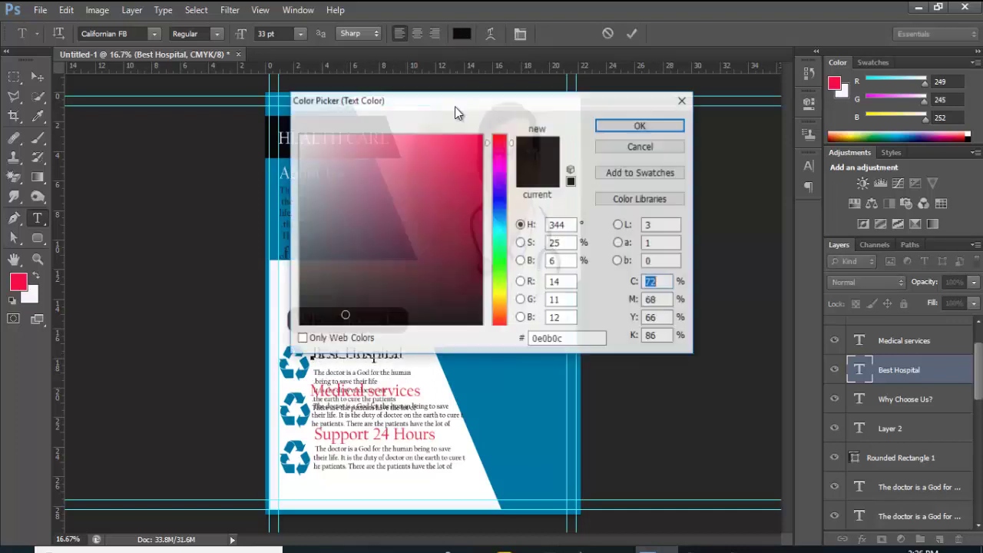
{"action": "left_click", "coordinate": [447, 266]}
{"action": "left_click", "coordinate": [398, 242]}
{"action": "left_click", "coordinate": [357, 215]}
{"action": "left_click", "coordinate": [352, 268]}
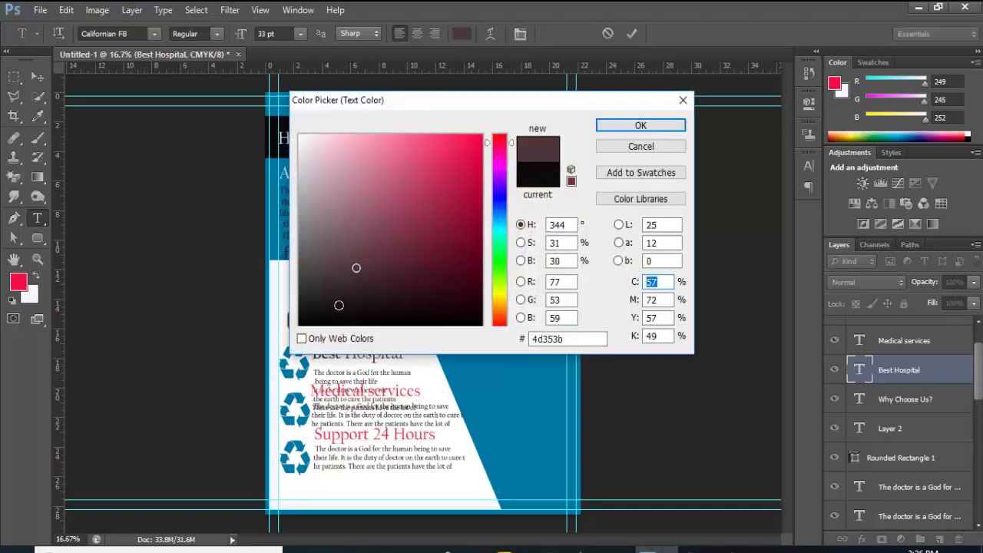
{"action": "left_click", "coordinate": [341, 302]}
{"action": "left_click_drag", "start_coordinate": [498, 201], "coordinate": [499, 236]}
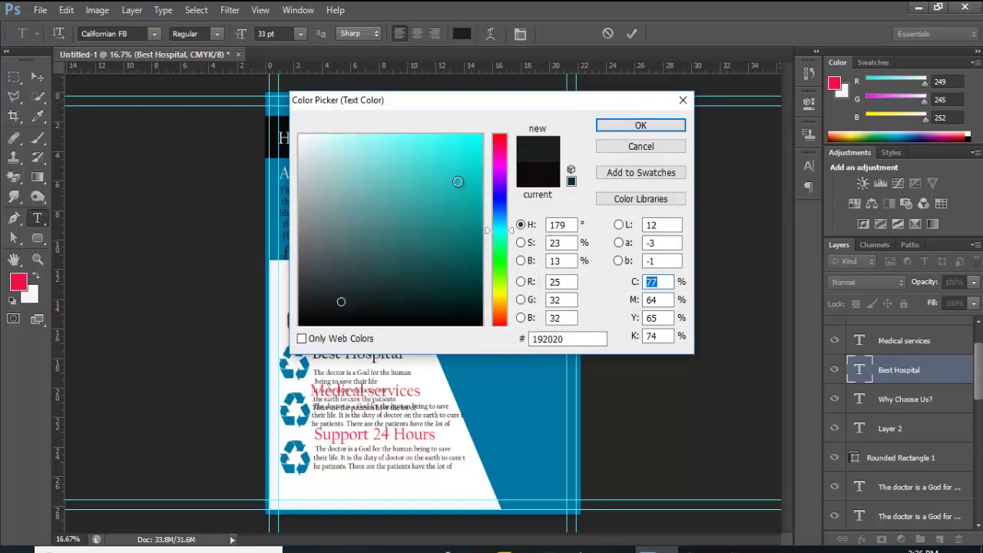
{"action": "left_click", "coordinate": [458, 148]}
{"action": "left_click", "coordinate": [620, 121]}
{"action": "left_click", "coordinate": [631, 33]}
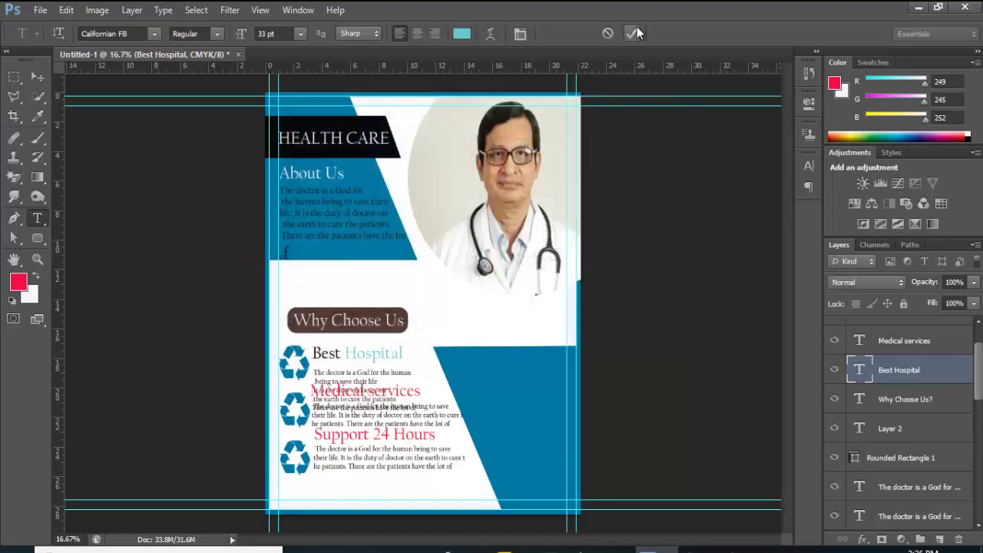
Step: Select the first bullet's paragraph layer and highlight its text for editing
{"action": "left_click", "coordinate": [37, 77]}
{"action": "left_click", "coordinate": [323, 378]}
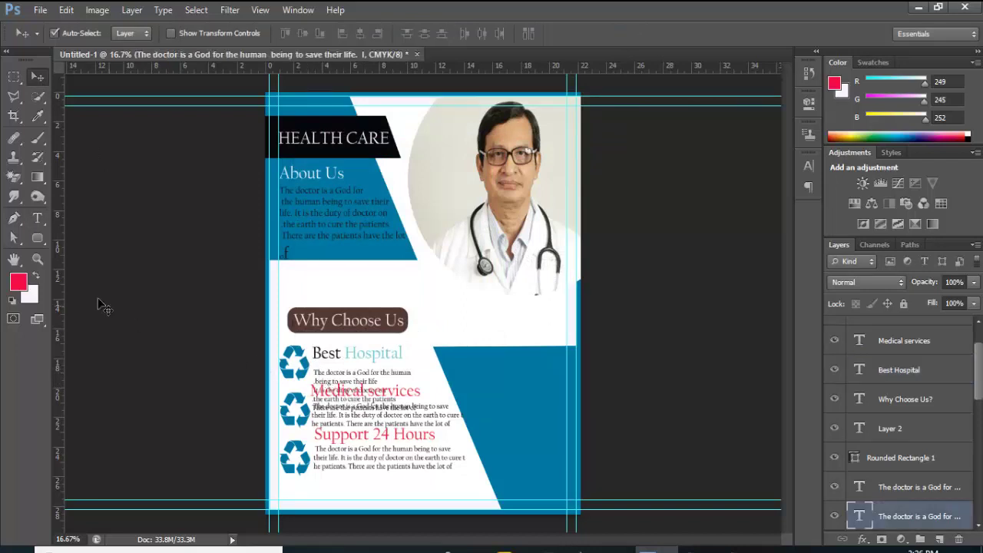
{"action": "left_click", "coordinate": [37, 217]}
{"action": "left_click_drag", "start_coordinate": [320, 375], "coordinate": [453, 407]}
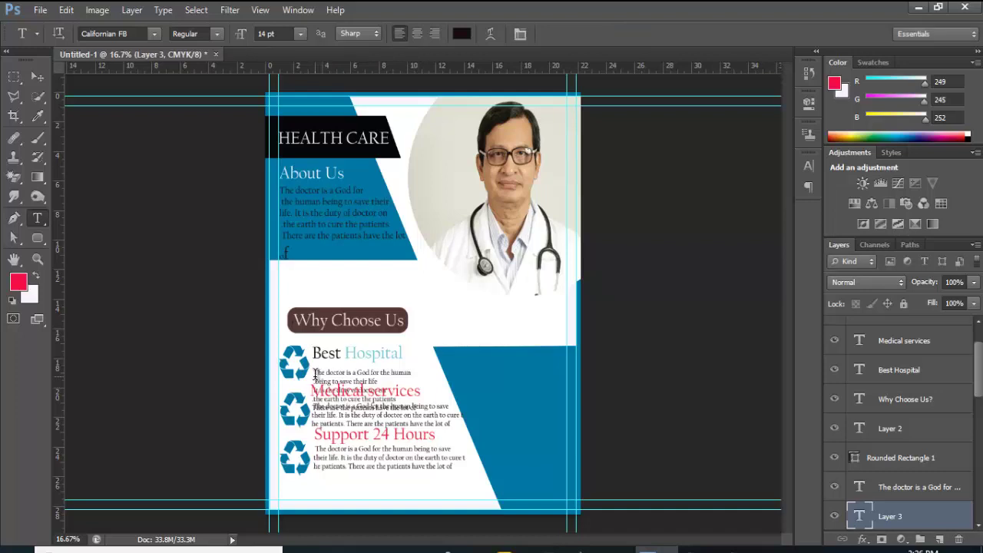
Step: Reduce the first bullet's paragraph to 11 pt
{"action": "left_click", "coordinate": [415, 421]}
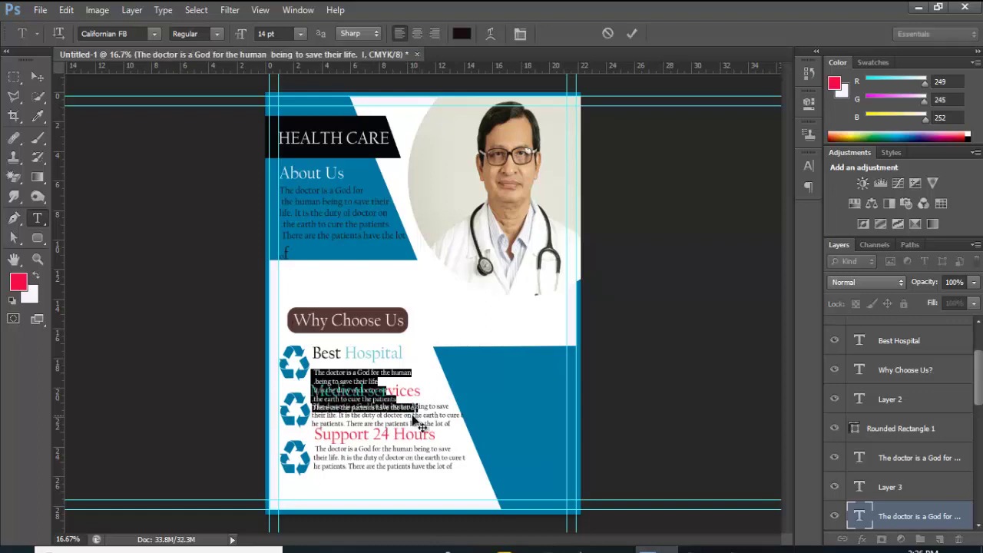
{"action": "left_click", "coordinate": [299, 33]}
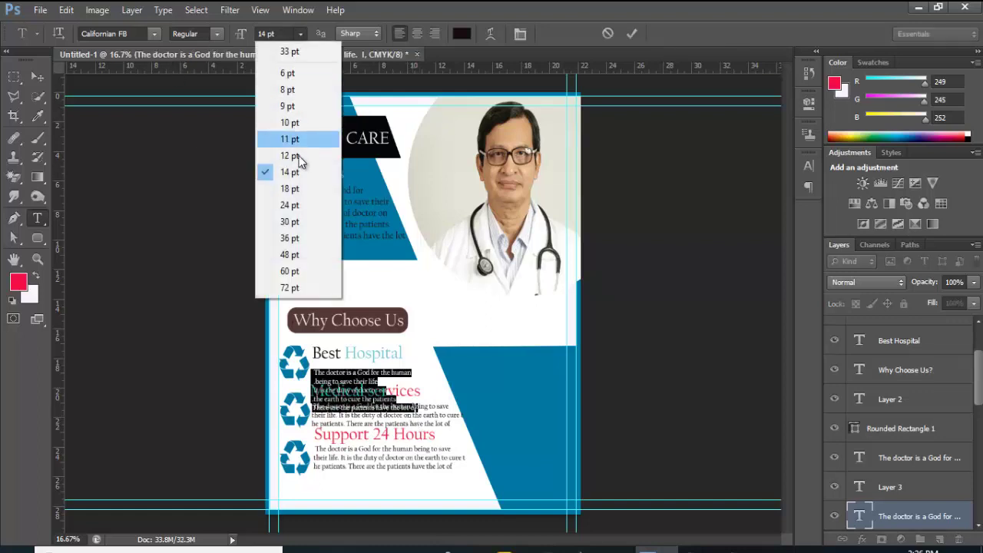
{"action": "left_click", "coordinate": [290, 157]}
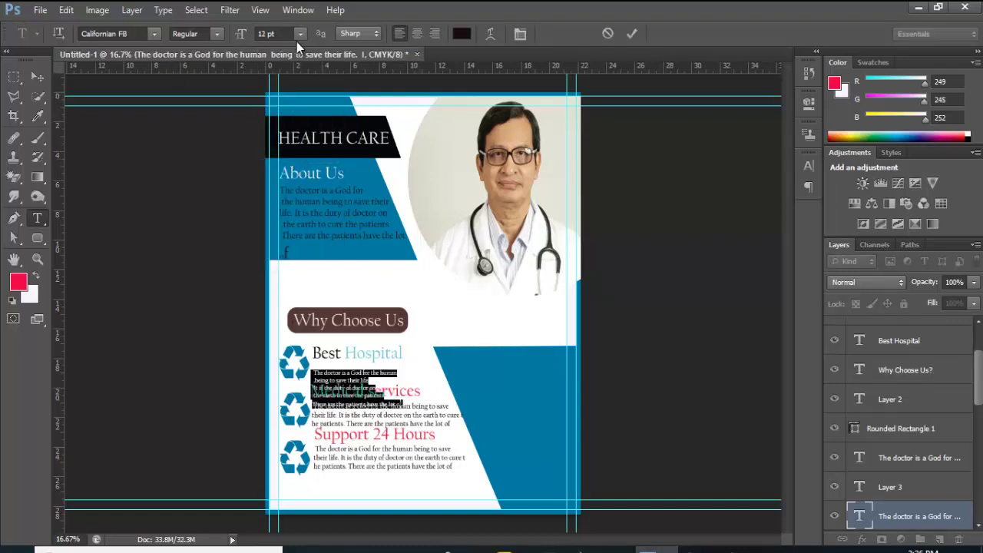
{"action": "left_click", "coordinate": [300, 33]}
{"action": "left_click", "coordinate": [284, 139]}
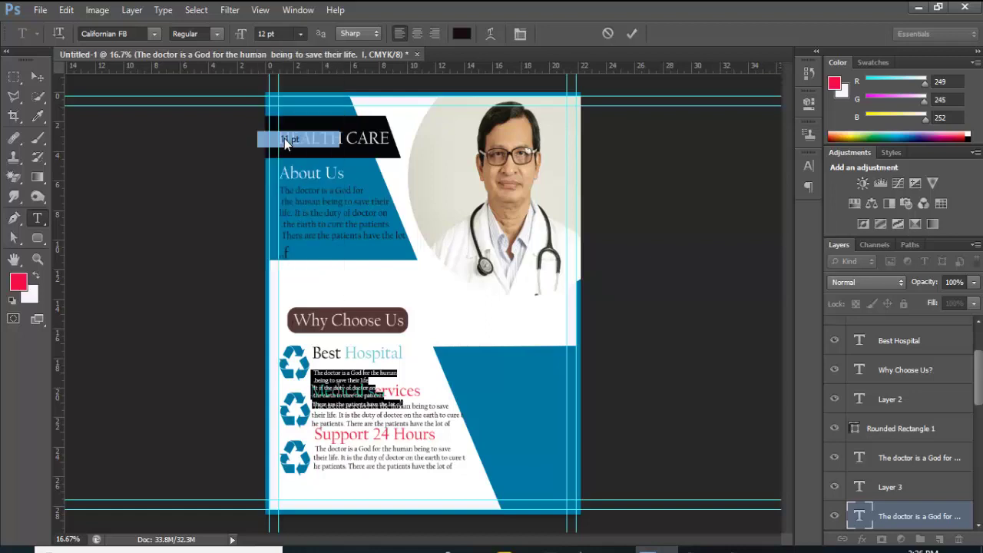
{"action": "left_click", "coordinate": [631, 35]}
Step: Move the small paragraph up under Best Hospital and shift Medical services lower
{"action": "left_click", "coordinate": [36, 77]}
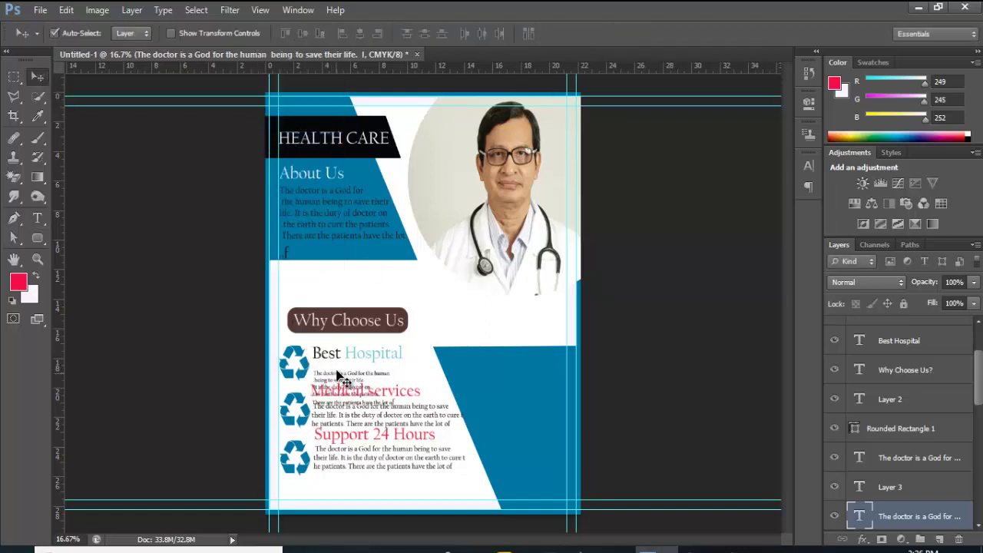
{"action": "left_click_drag", "start_coordinate": [336, 378], "coordinate": [337, 370]}
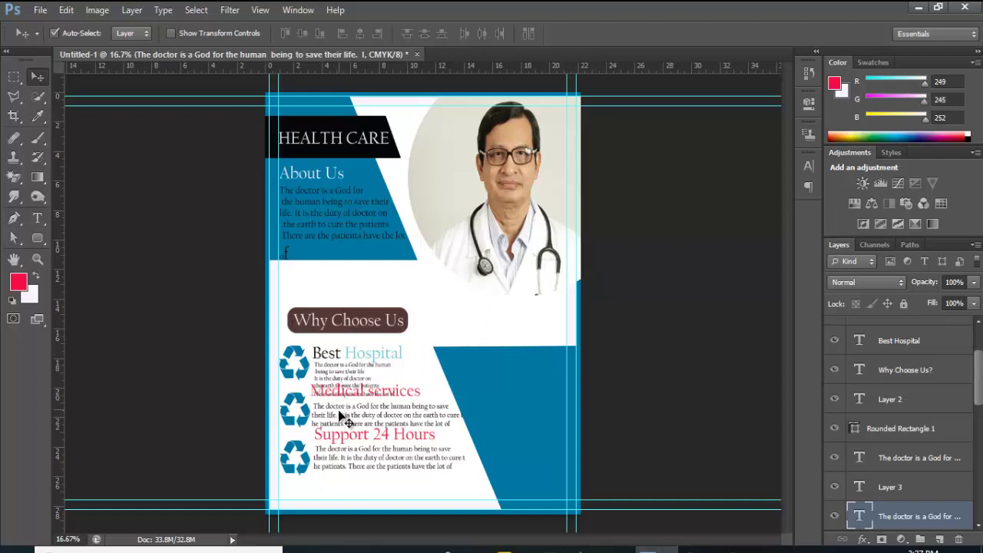
{"action": "left_click_drag", "start_coordinate": [338, 413], "coordinate": [341, 406]}
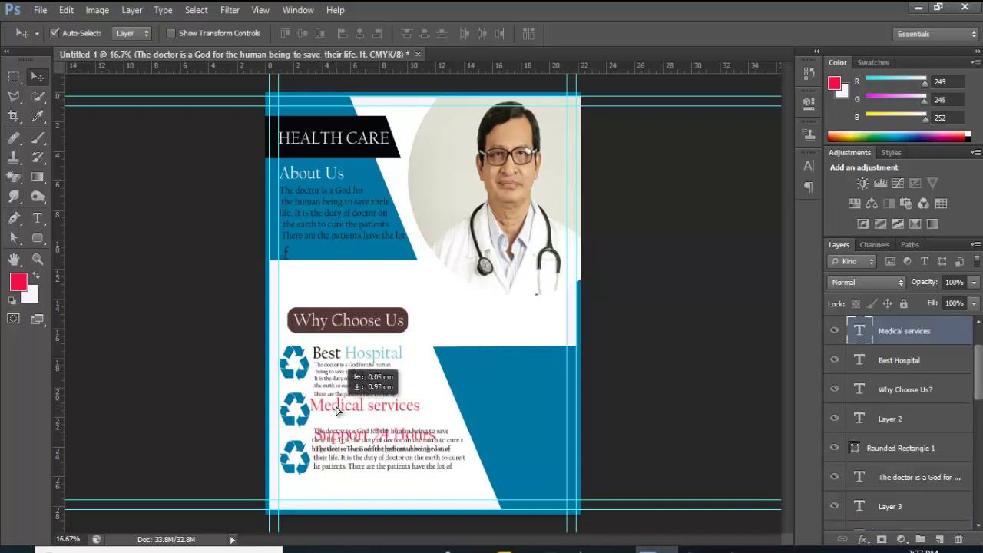
Step: Make the Medical services heading near-black
{"action": "left_click", "coordinate": [37, 219]}
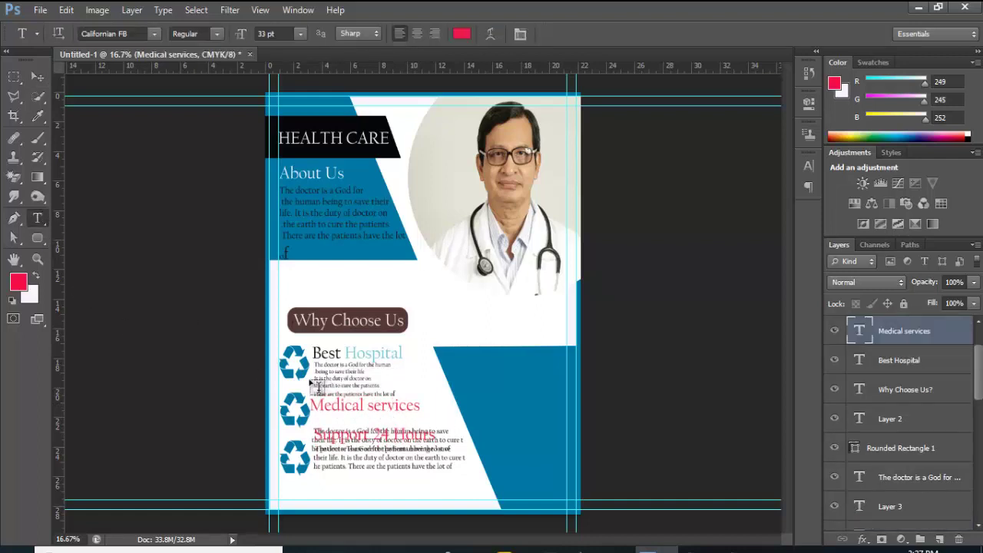
{"action": "left_click_drag", "start_coordinate": [417, 404], "coordinate": [310, 407]}
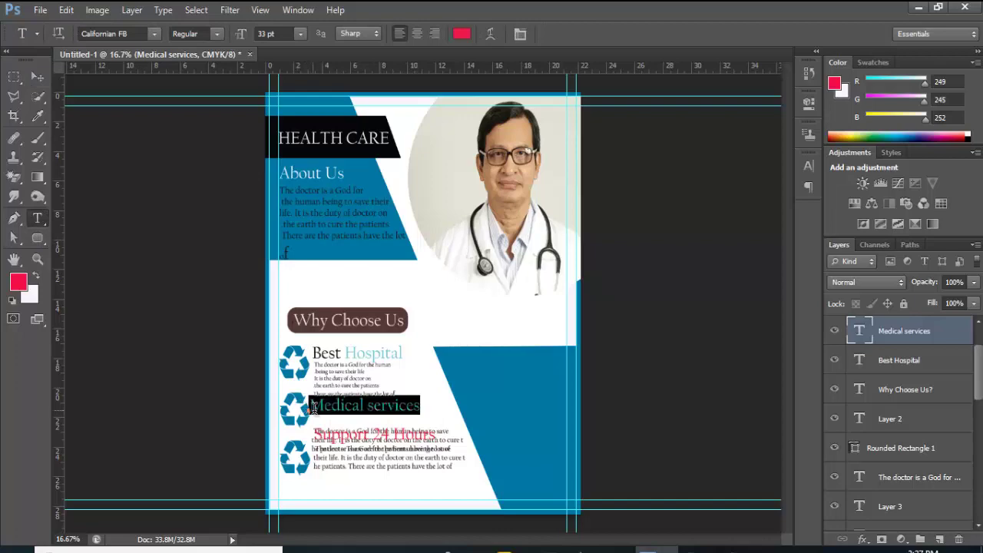
{"action": "left_click", "coordinate": [461, 34]}
{"action": "left_click", "coordinate": [384, 307]}
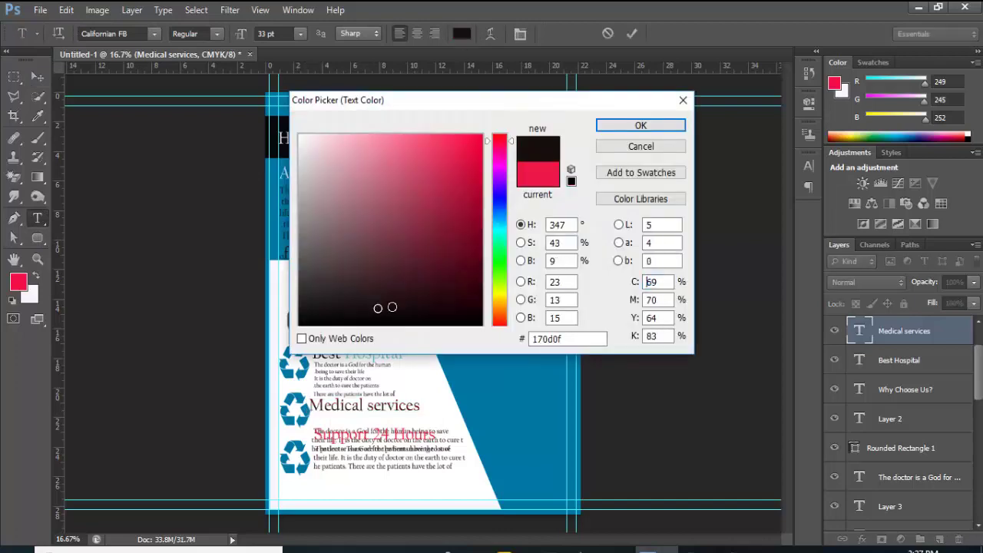
{"action": "left_click", "coordinate": [638, 126]}
Step: Give the word 'services' a bright green colour
{"action": "left_click", "coordinate": [367, 405]}
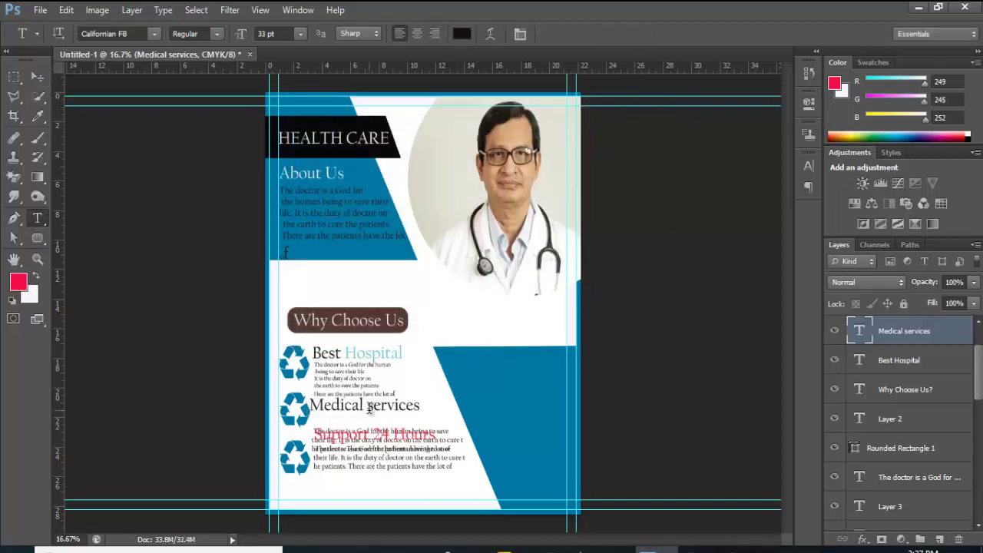
{"action": "left_click_drag", "start_coordinate": [367, 405], "coordinate": [421, 405]}
{"action": "left_click", "coordinate": [462, 34]}
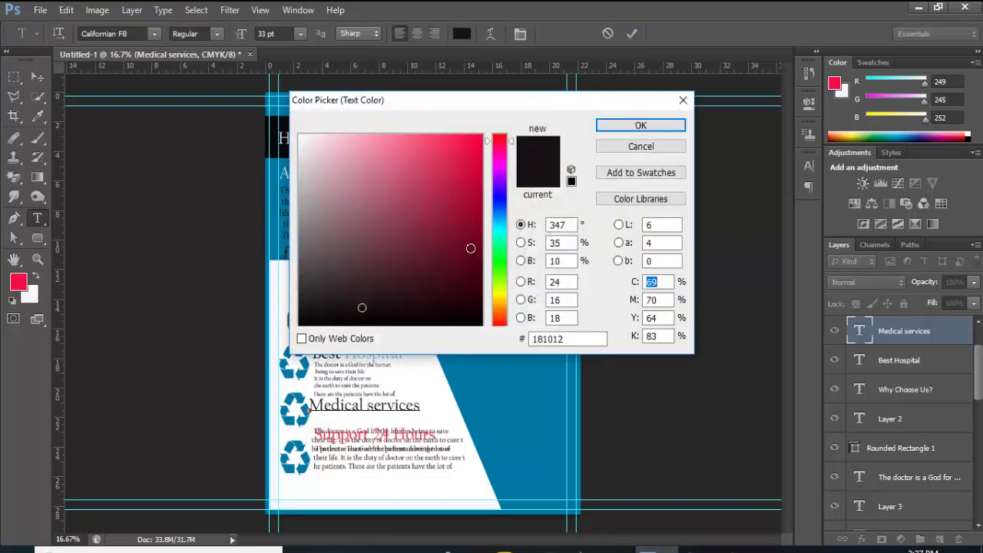
{"action": "left_click", "coordinate": [505, 273]}
{"action": "left_click", "coordinate": [473, 139]}
{"action": "left_click", "coordinate": [640, 125]}
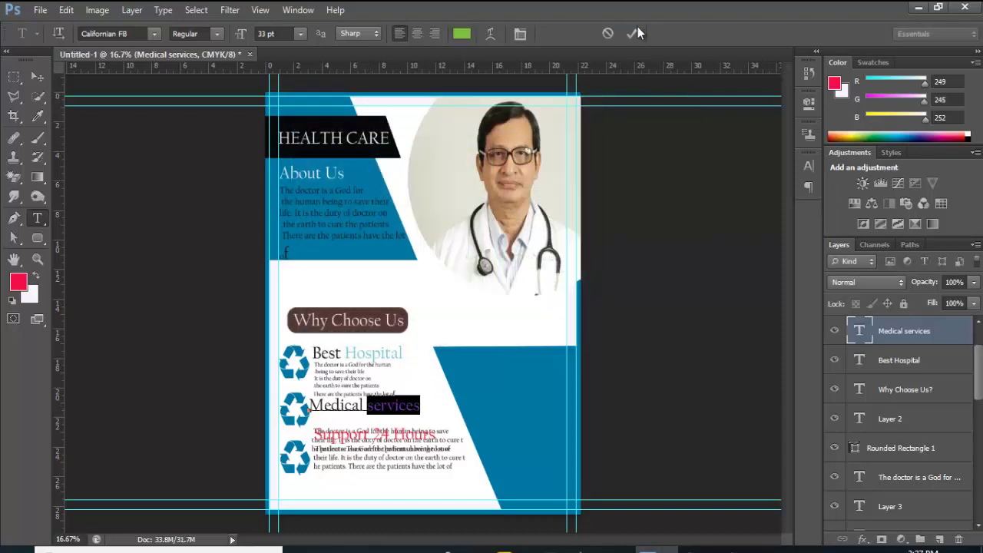
{"action": "left_click", "coordinate": [631, 33]}
Step: Change the word 'services' from green to blue (#2712f2)
{"action": "left_click_drag", "start_coordinate": [417, 406], "coordinate": [365, 407]}
{"action": "left_click", "coordinate": [462, 34]}
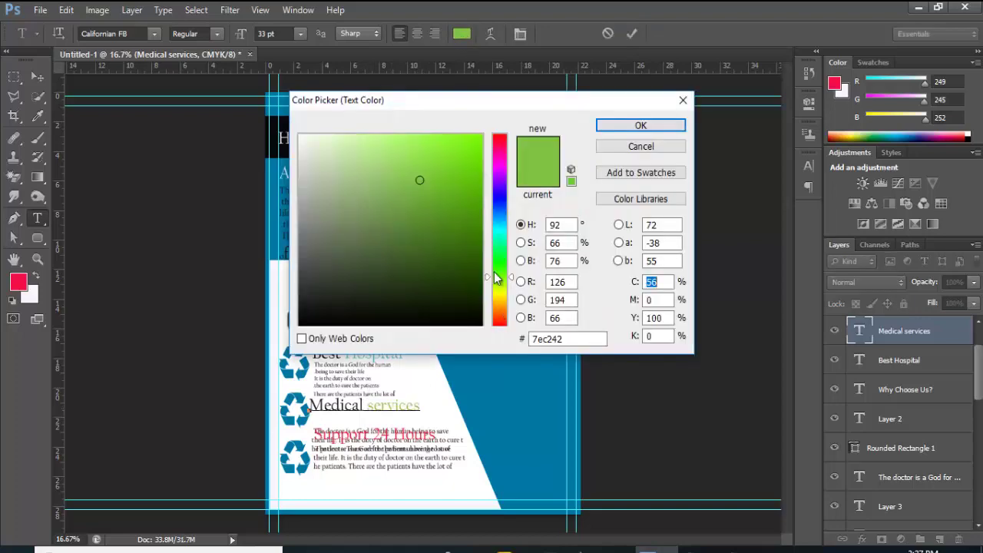
{"action": "left_click_drag", "start_coordinate": [496, 278], "coordinate": [496, 194]}
{"action": "left_click", "coordinate": [468, 145]}
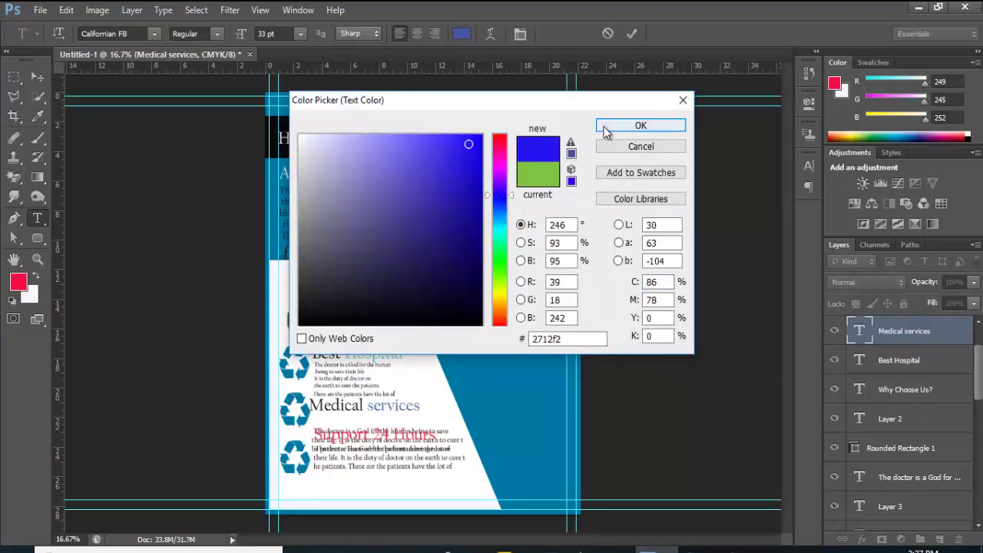
{"action": "left_click", "coordinate": [605, 126]}
{"action": "left_click", "coordinate": [632, 33]}
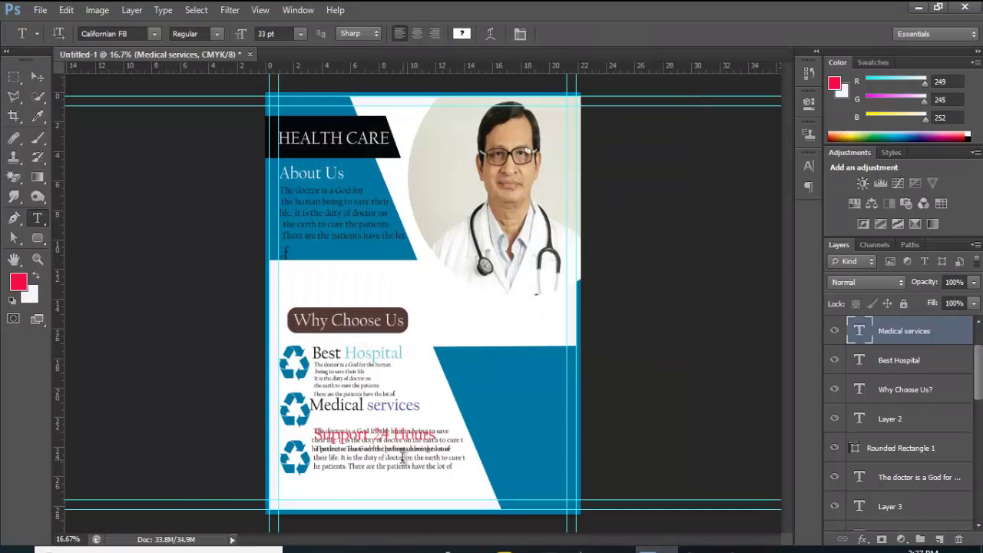
Step: Select the overlapping paragraph layer and highlight the Support 24 Hours text
{"action": "left_click", "coordinate": [37, 77]}
{"action": "left_click", "coordinate": [450, 439]}
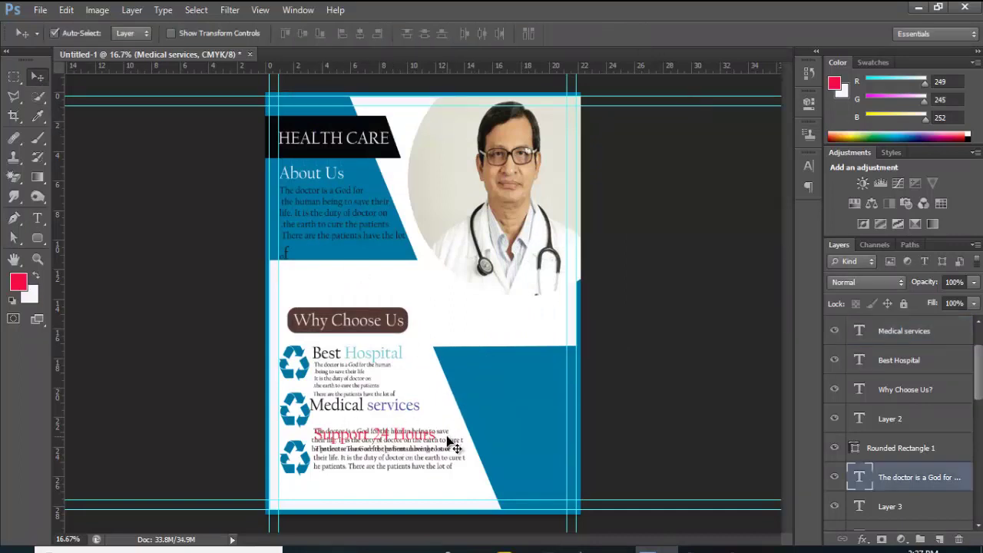
{"action": "key", "text": "t"}
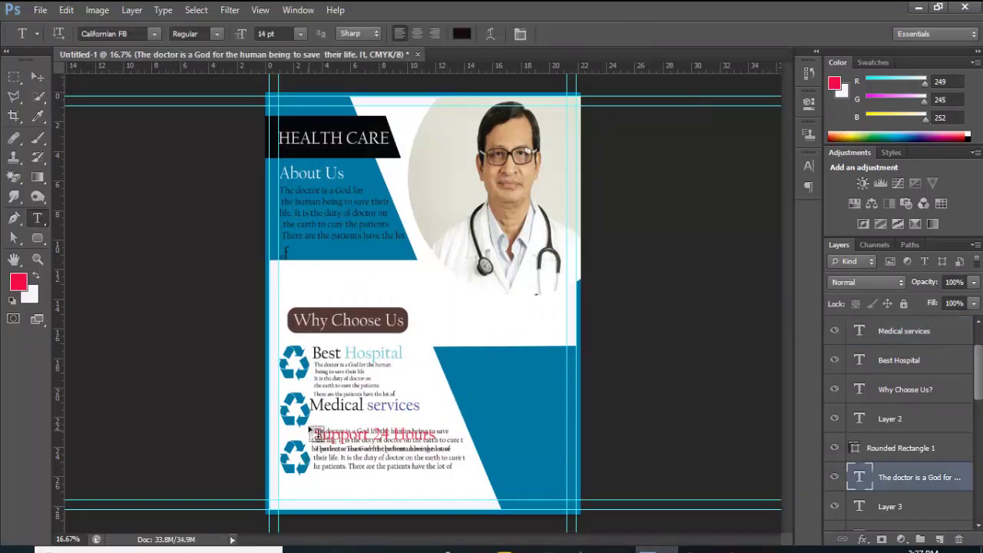
{"action": "left_click_drag", "start_coordinate": [314, 425], "coordinate": [453, 465]}
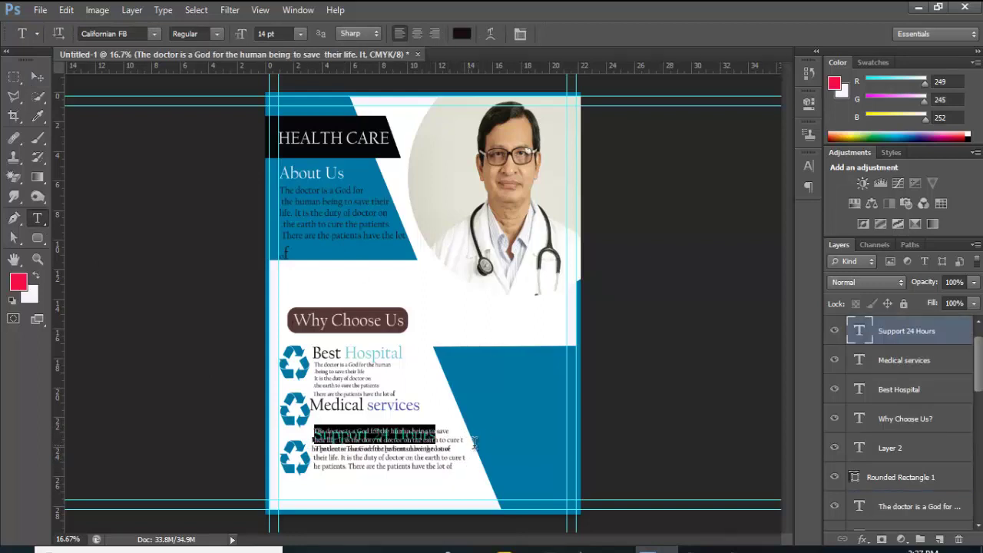
Step: Set the selected Support 24 Hours text to 11 pt
{"action": "left_click", "coordinate": [475, 443]}
{"action": "left_click", "coordinate": [300, 33]}
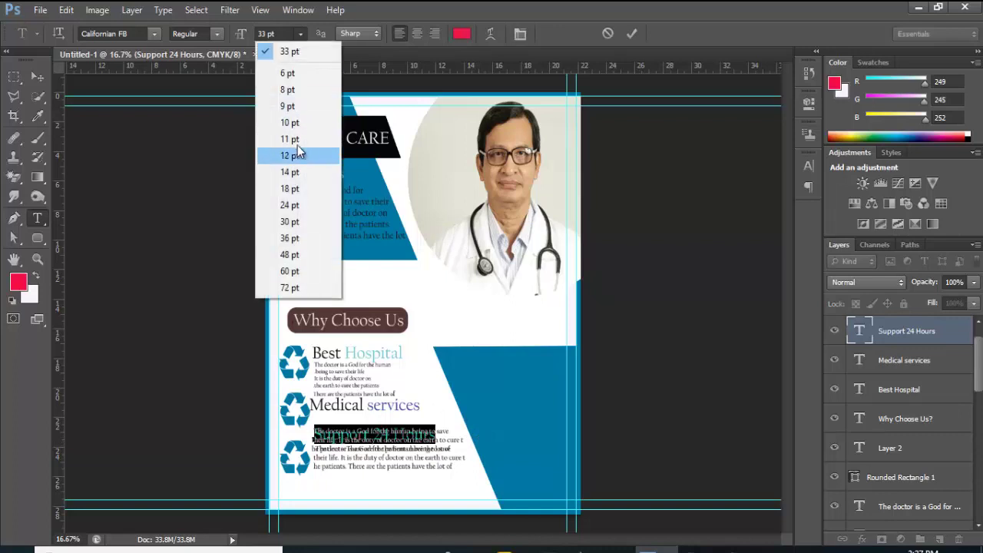
{"action": "left_click", "coordinate": [292, 154]}
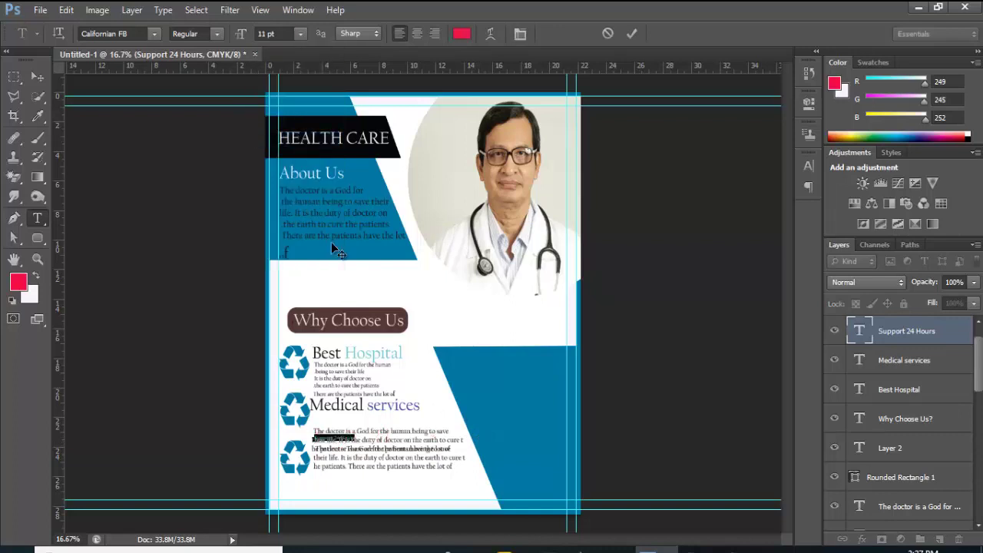
{"action": "left_click", "coordinate": [631, 33]}
Step: Move the overlapping paragraph under Medical services, bring it to top, and nudge the third icon
{"action": "key", "text": "v"}
{"action": "left_click_drag", "start_coordinate": [351, 439], "coordinate": [350, 421]}
{"action": "key", "text": "ctrl+shift+bracketright"}
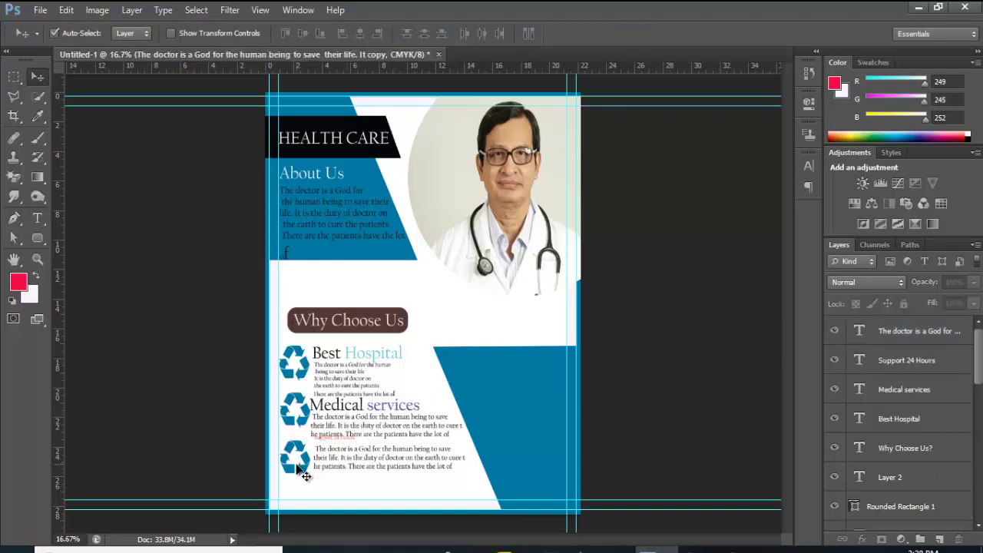
{"action": "left_click", "coordinate": [298, 469]}
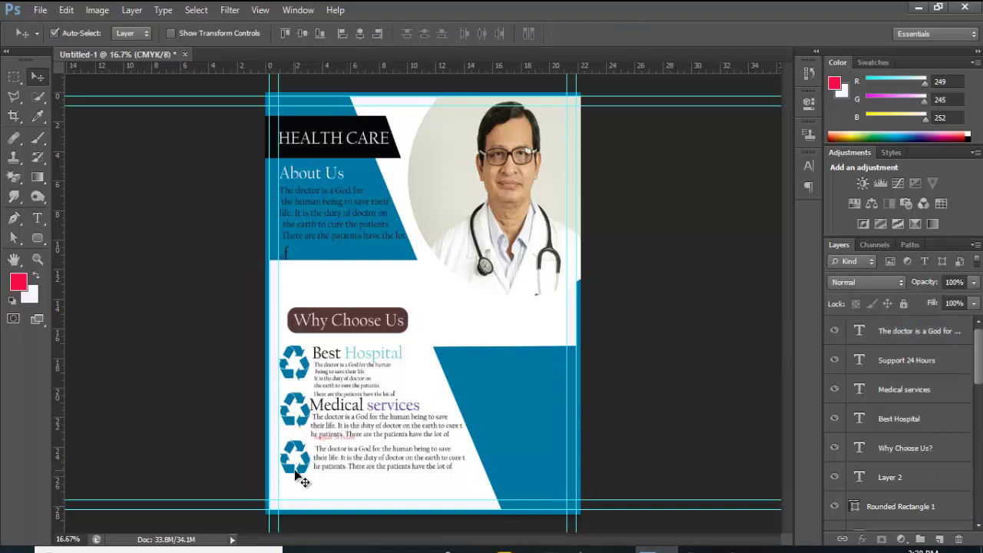
{"action": "left_click", "coordinate": [296, 474]}
{"action": "left_click_drag", "start_coordinate": [298, 468], "coordinate": [302, 472]}
Step: Move the third paragraph down and place Support 24 Hours beside the third icon
{"action": "left_click", "coordinate": [350, 465]}
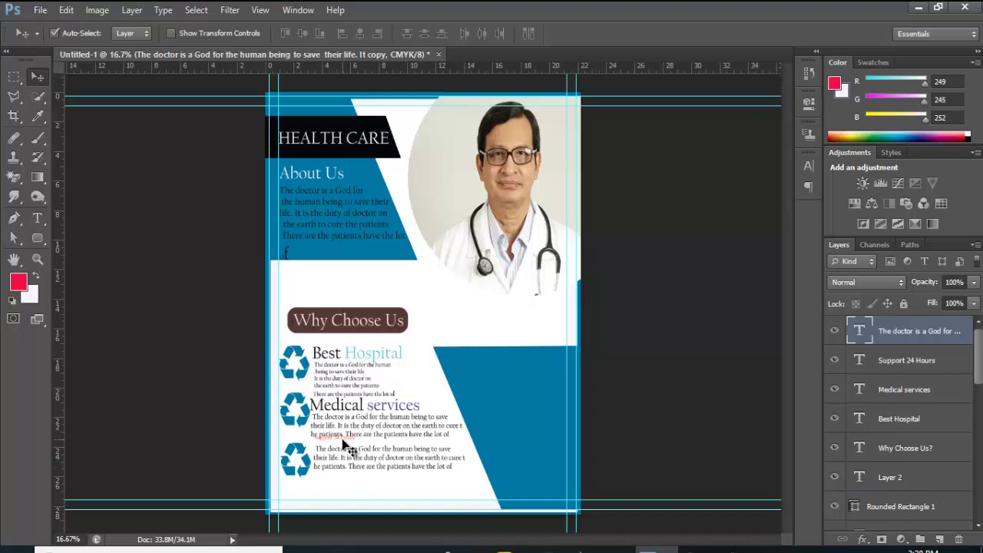
{"action": "left_click", "coordinate": [347, 444]}
{"action": "left_click", "coordinate": [37, 218]}
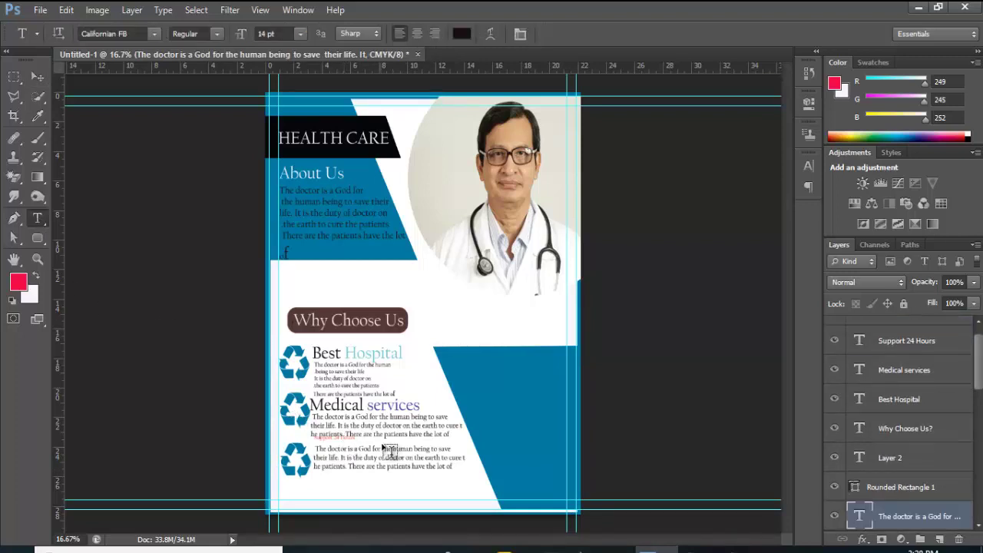
{"action": "left_click_drag", "start_coordinate": [369, 444], "coordinate": [464, 467]}
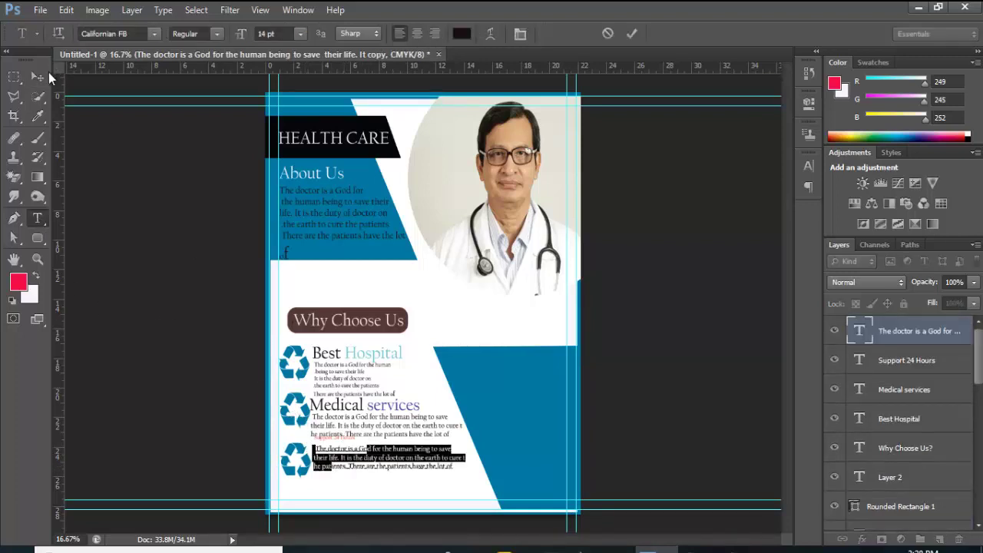
{"action": "key", "text": "Escape"}
{"action": "key", "text": "v"}
{"action": "left_click_drag", "start_coordinate": [382, 452], "coordinate": [382, 472]}
{"action": "left_click_drag", "start_coordinate": [335, 449], "coordinate": [342, 456]}
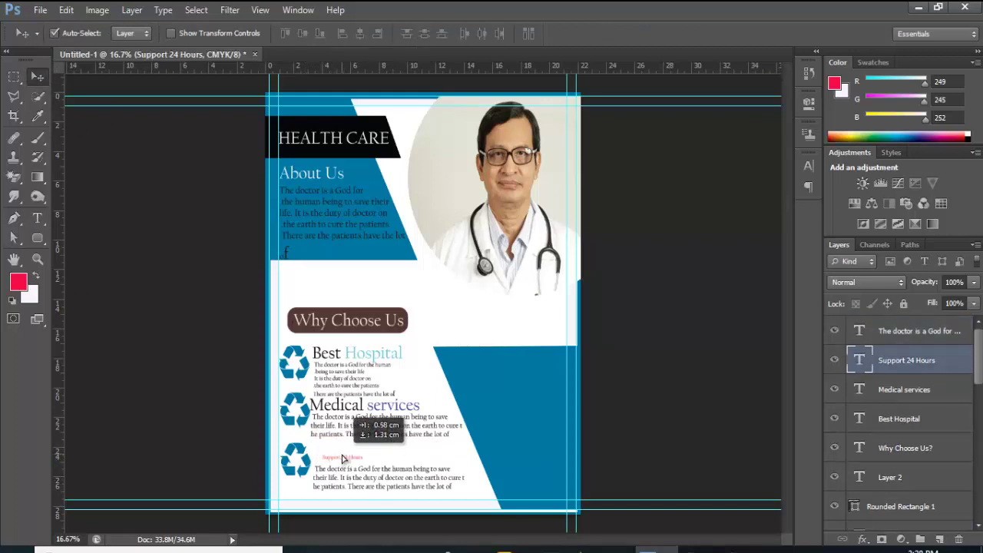
Step: Resize the Support 24 Hours heading to 30 pt
{"action": "left_click", "coordinate": [36, 218]}
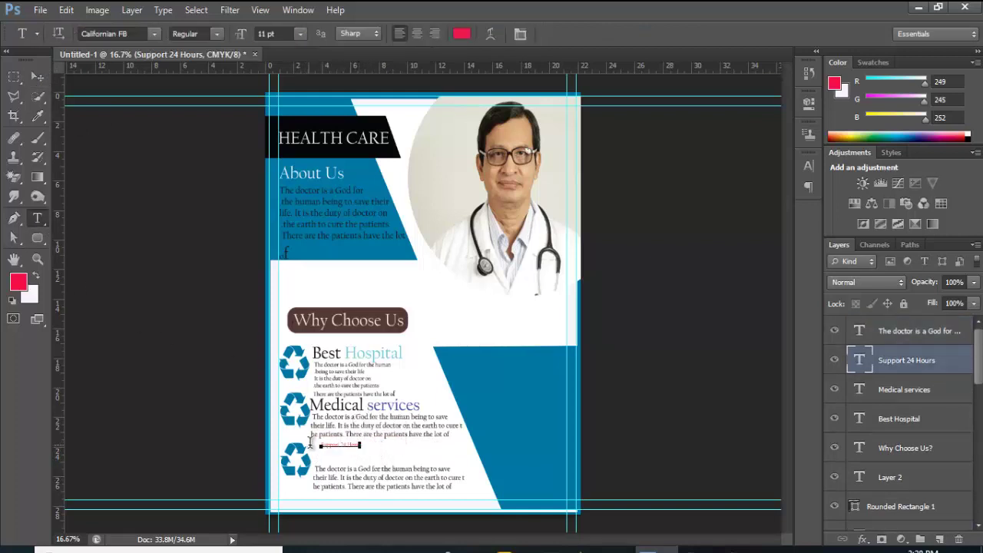
{"action": "left_click_drag", "start_coordinate": [311, 444], "coordinate": [361, 445]}
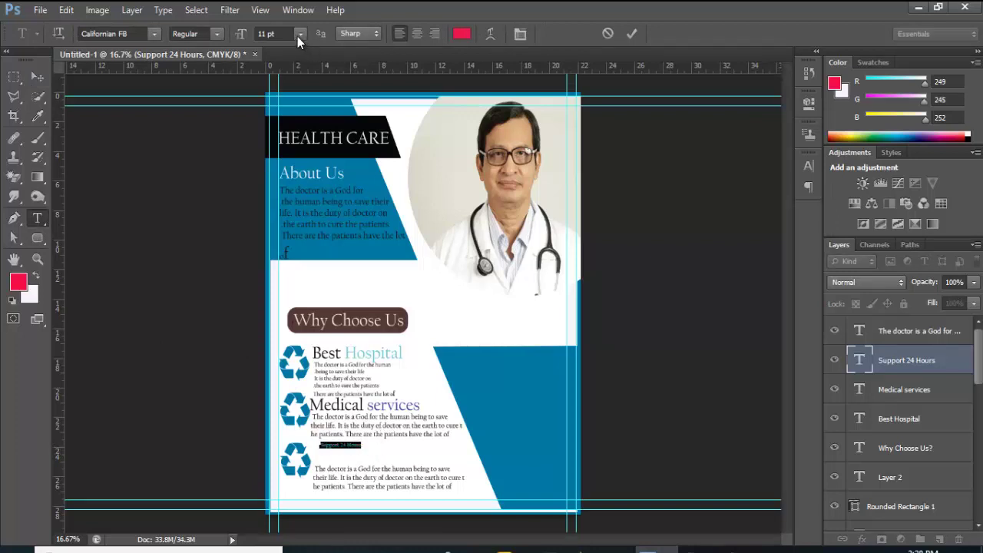
{"action": "left_click", "coordinate": [299, 35]}
{"action": "left_click", "coordinate": [291, 238]}
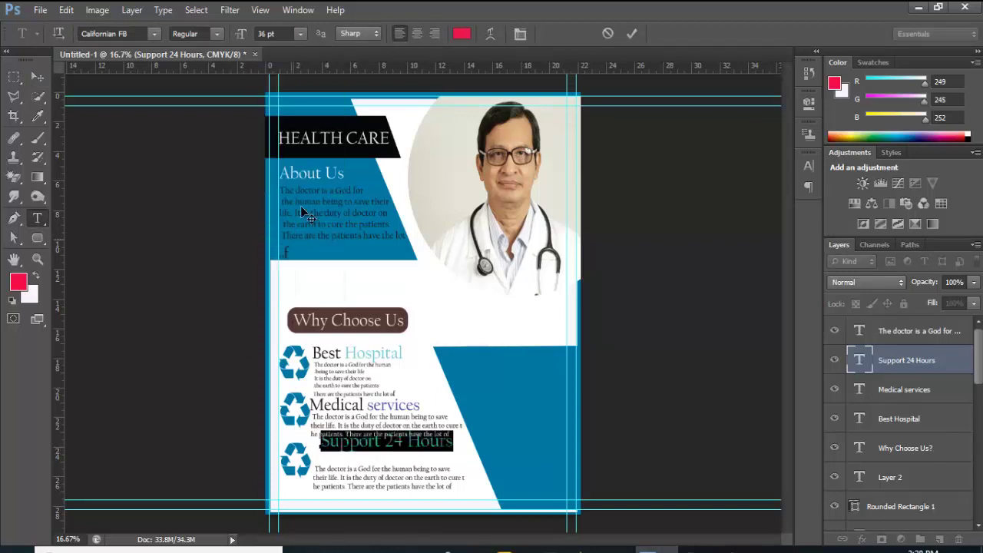
{"action": "left_click", "coordinate": [299, 34]}
{"action": "left_click", "coordinate": [295, 206]}
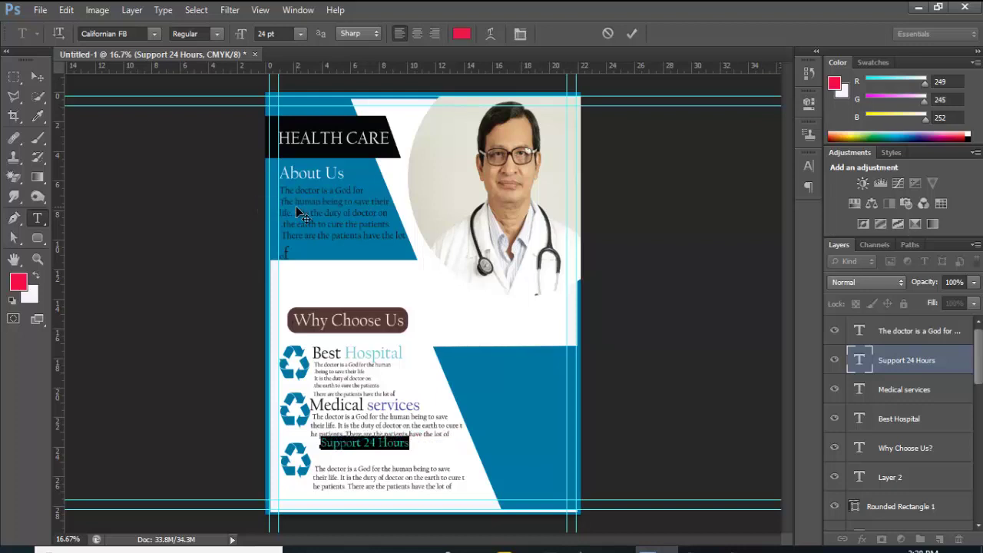
{"action": "left_click", "coordinate": [298, 34]}
{"action": "left_click", "coordinate": [294, 222]}
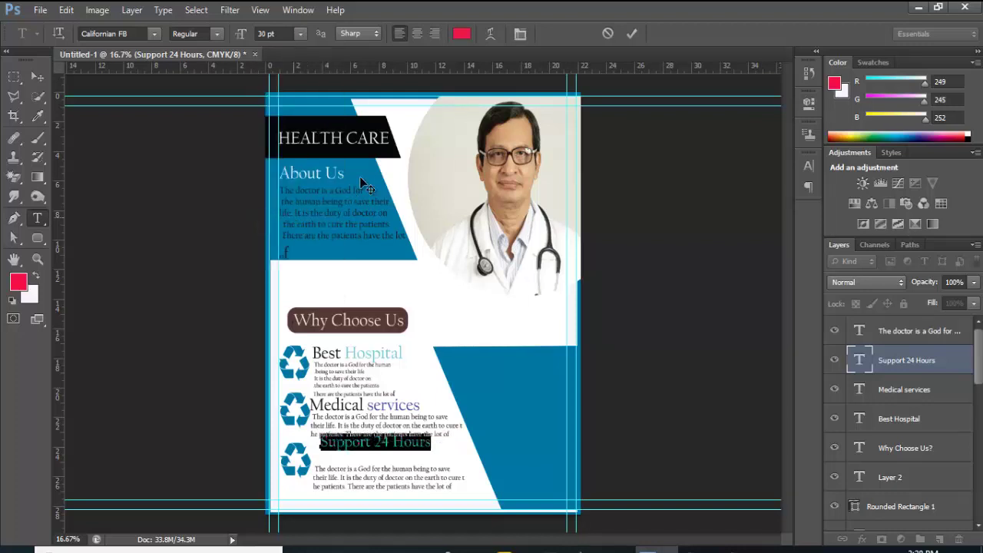
Step: Make Support 24 Hours near-black and reposition it beside the third icon
{"action": "left_click", "coordinate": [462, 34]}
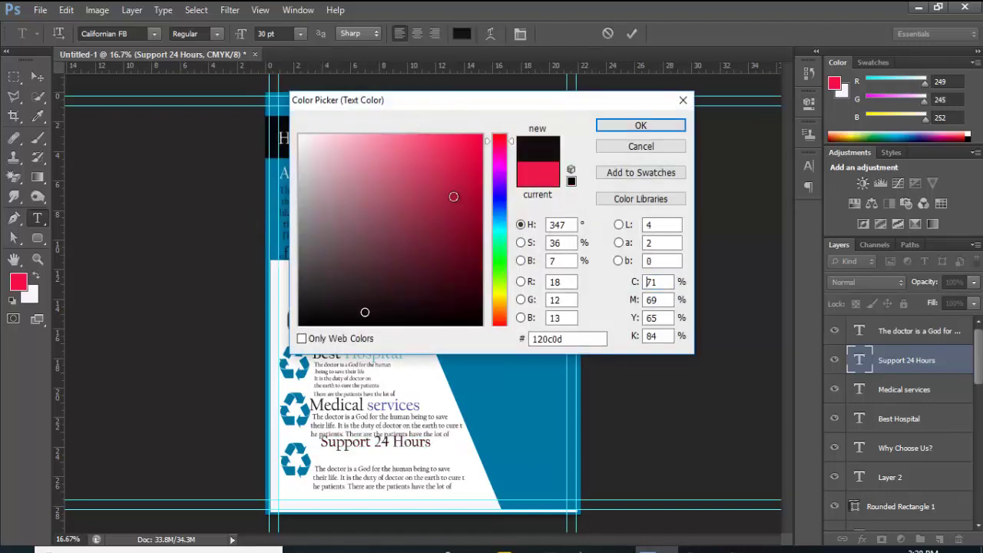
{"action": "left_click", "coordinate": [640, 125]}
{"action": "left_click", "coordinate": [631, 34]}
{"action": "key", "text": "v"}
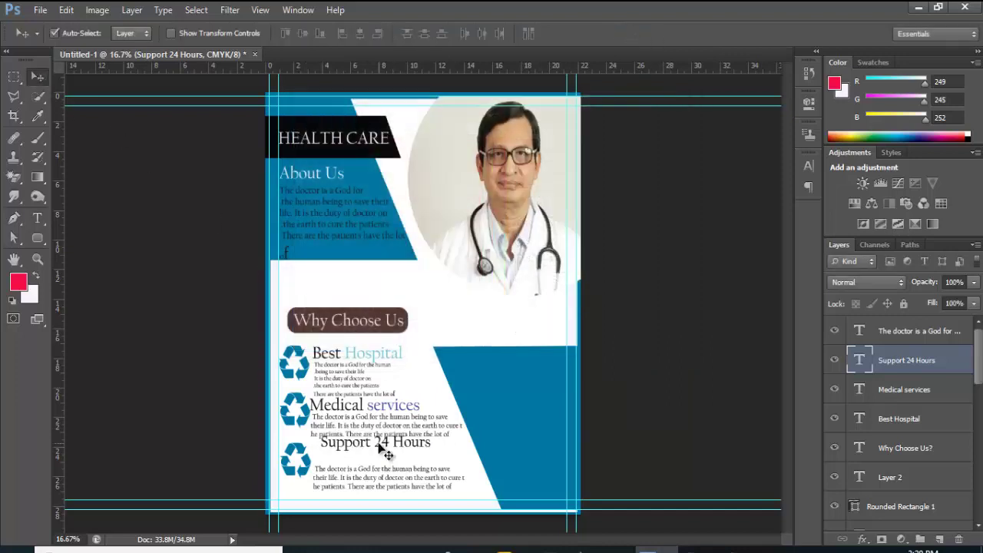
{"action": "left_click_drag", "start_coordinate": [383, 453], "coordinate": [377, 463]}
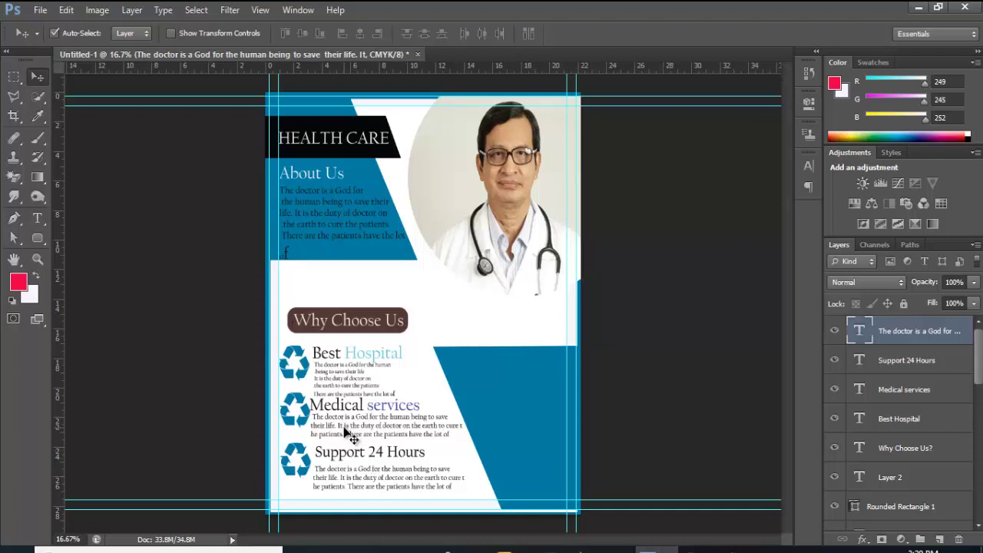
Step: Nudge the third bullet's paragraphs and the Best Hospital heading into alignment
{"action": "mouse_move", "coordinate": [358, 479]}
{"action": "left_mouse_down"}
{"action": "mouse_move", "coordinate": [346, 459]}
{"action": "mouse_move", "coordinate": [353, 411]}
{"action": "left_mouse_up"}
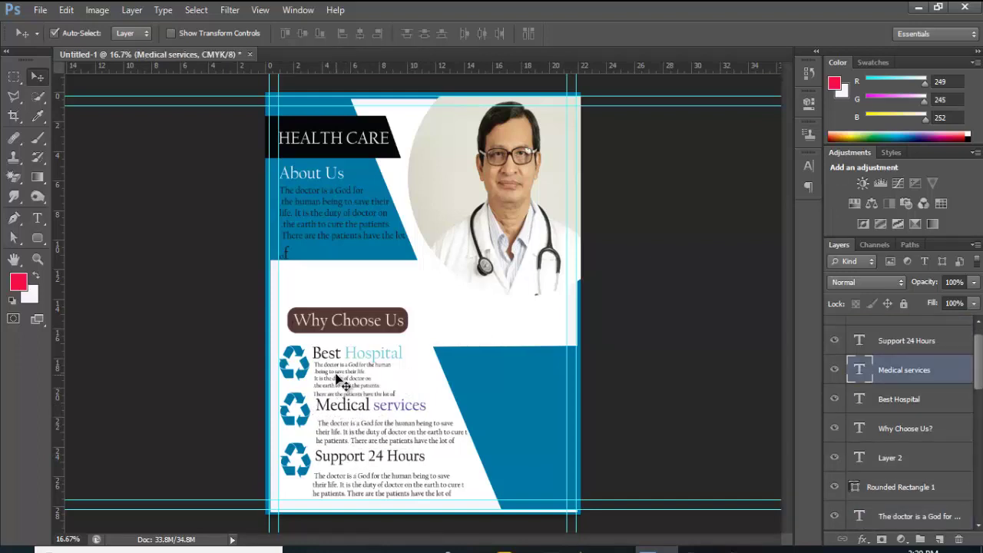
{"action": "left_click_drag", "start_coordinate": [351, 496], "coordinate": [352, 495]}
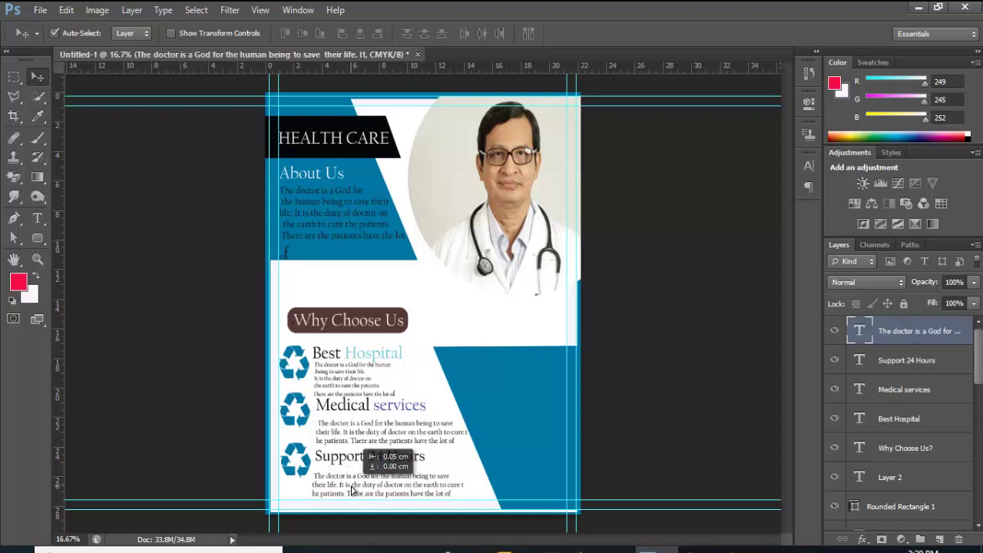
{"action": "left_click", "coordinate": [355, 366]}
{"action": "left_click_drag", "start_coordinate": [355, 366], "coordinate": [350, 382]}
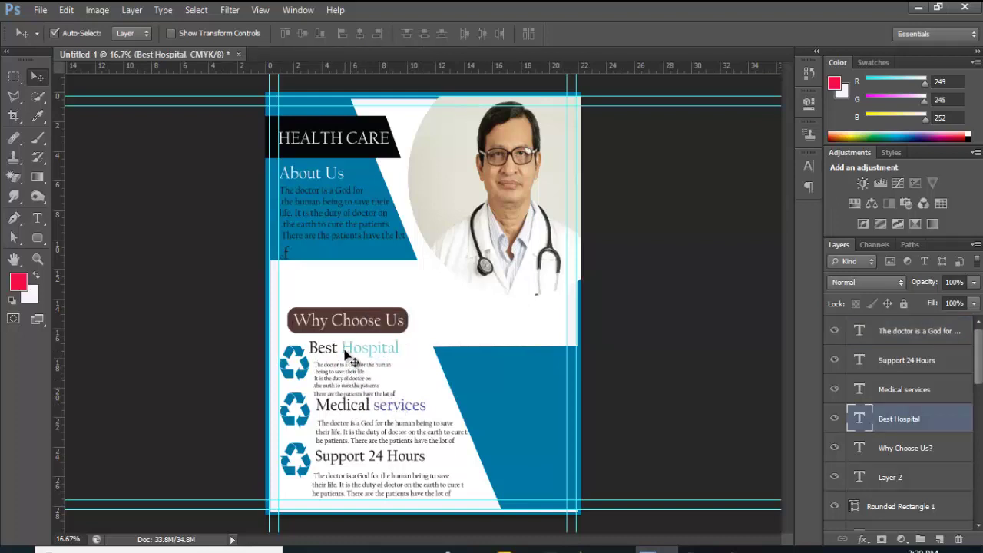
Step: Select all the text of the paragraph under Best Hospital for editing
{"action": "left_click", "coordinate": [350, 382]}
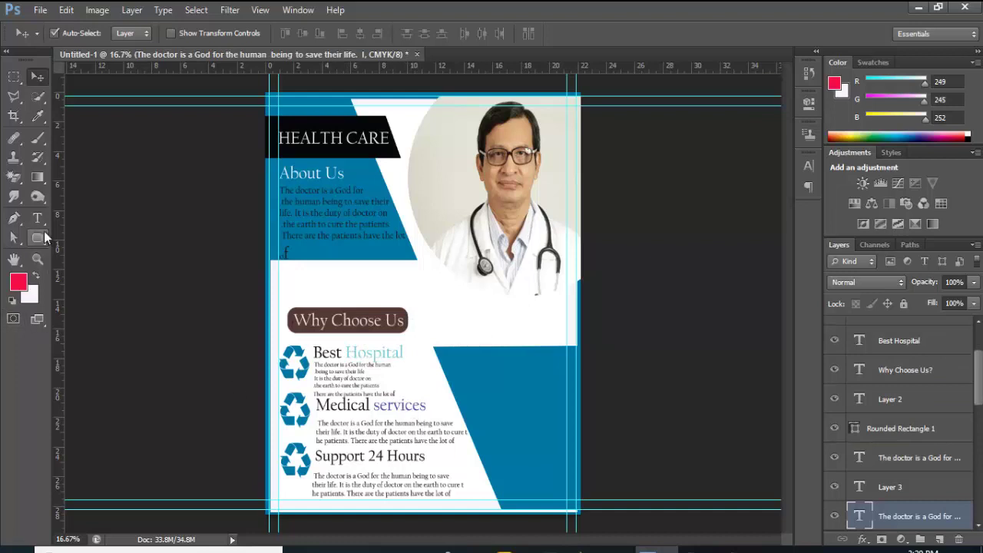
{"action": "key", "text": "t"}
{"action": "left_click", "coordinate": [392, 391]}
{"action": "key", "text": "ctrl+a"}
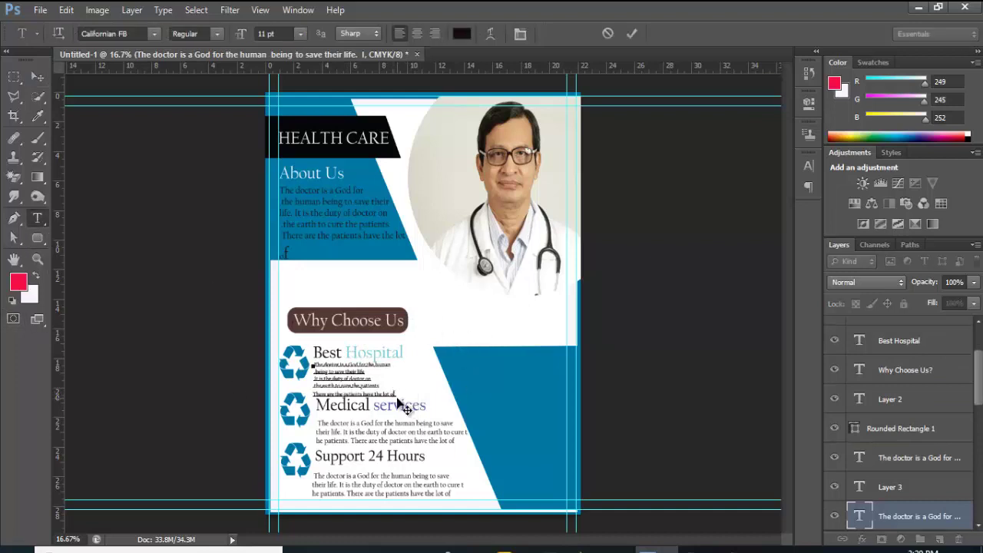
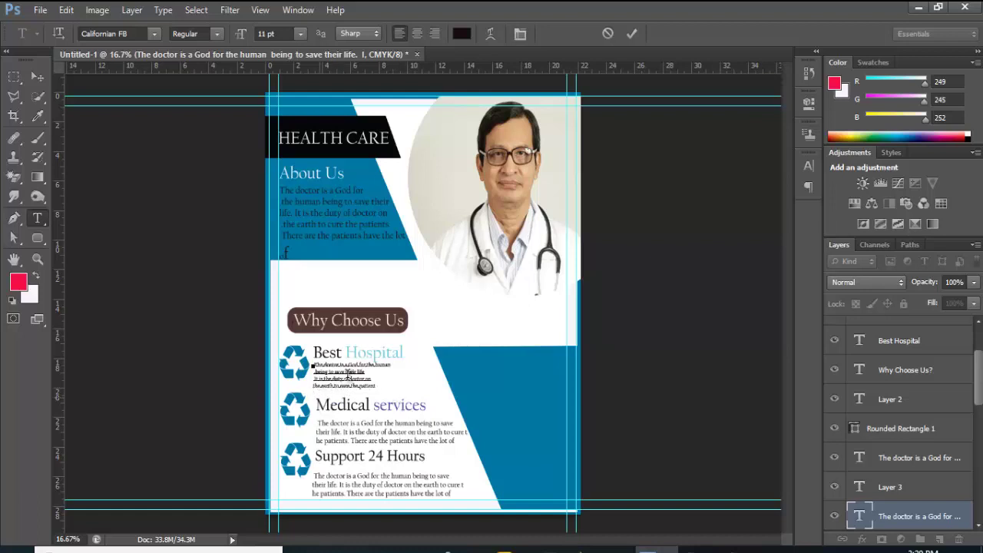
Step: Recolour the words '24 Hours' in the Support 24 Hours heading red
{"action": "left_click", "coordinate": [632, 36]}
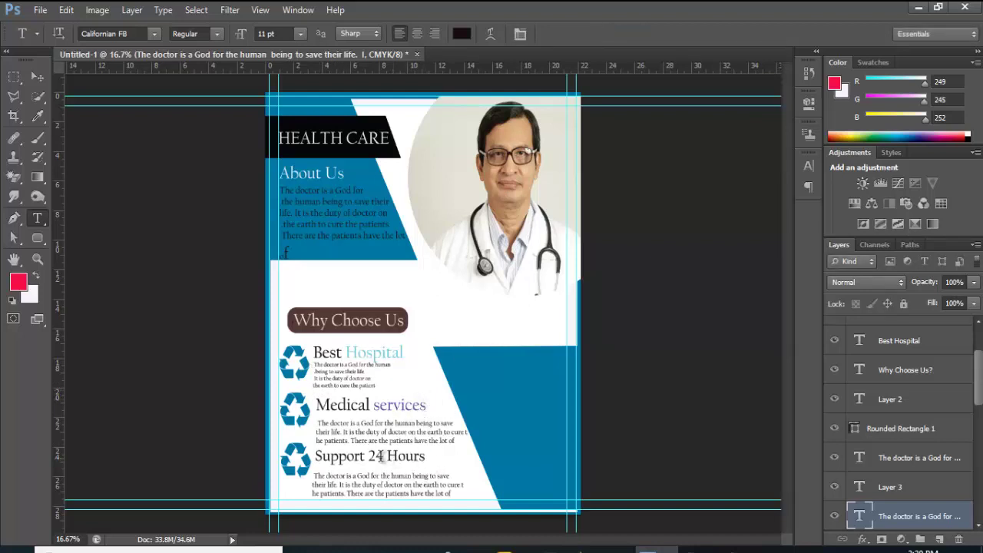
{"action": "left_click_drag", "start_coordinate": [369, 456], "coordinate": [417, 456]}
{"action": "left_click", "coordinate": [461, 34]}
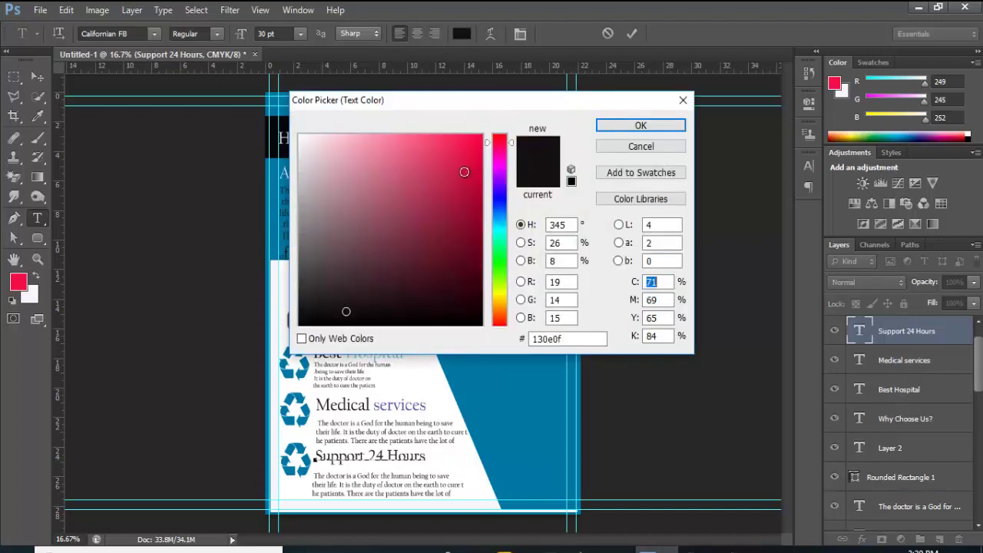
{"action": "left_click", "coordinate": [474, 139]}
{"action": "left_click", "coordinate": [661, 126]}
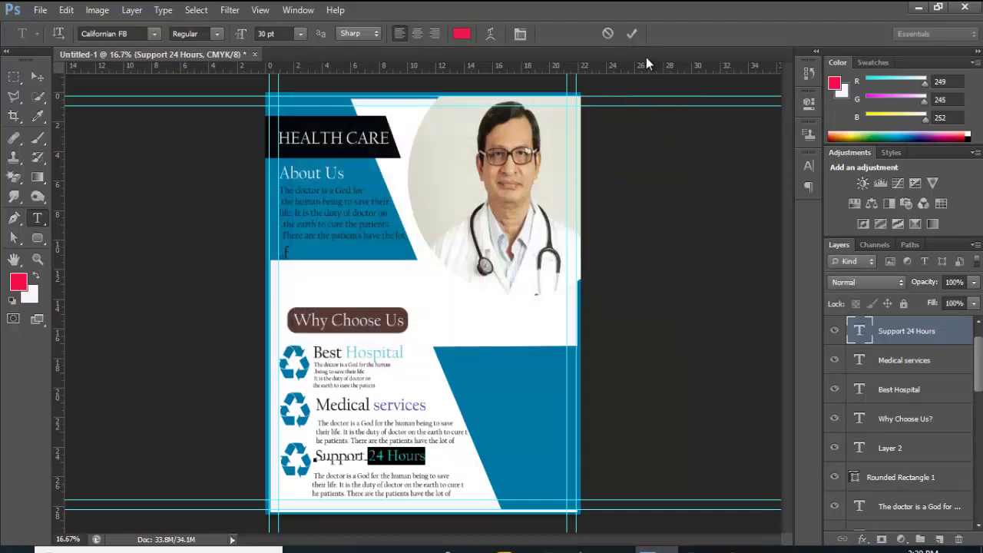
{"action": "left_click", "coordinate": [665, 187]}
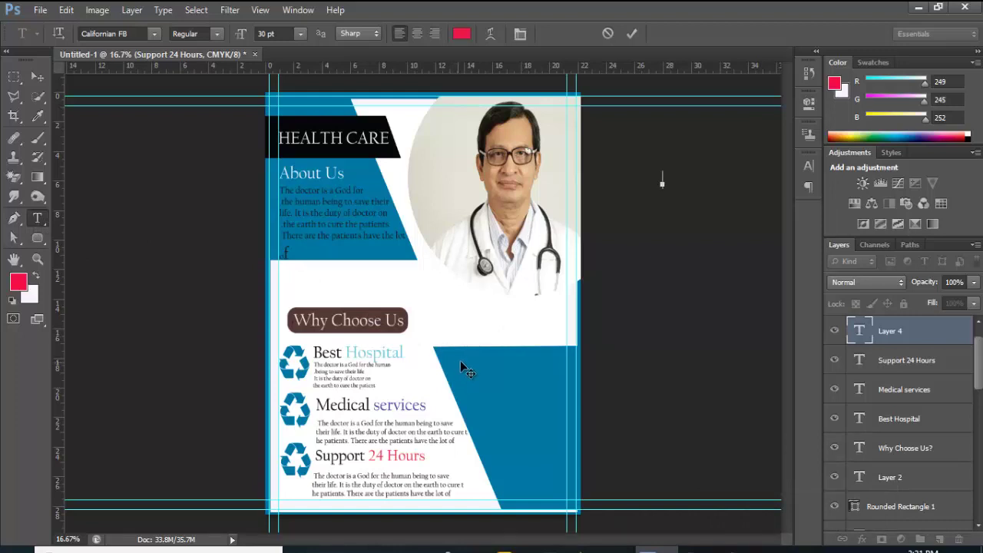
Step: Add a near-black 36 pt 'CONTACT US' heading at the top of the blue block
{"action": "left_click", "coordinate": [633, 33]}
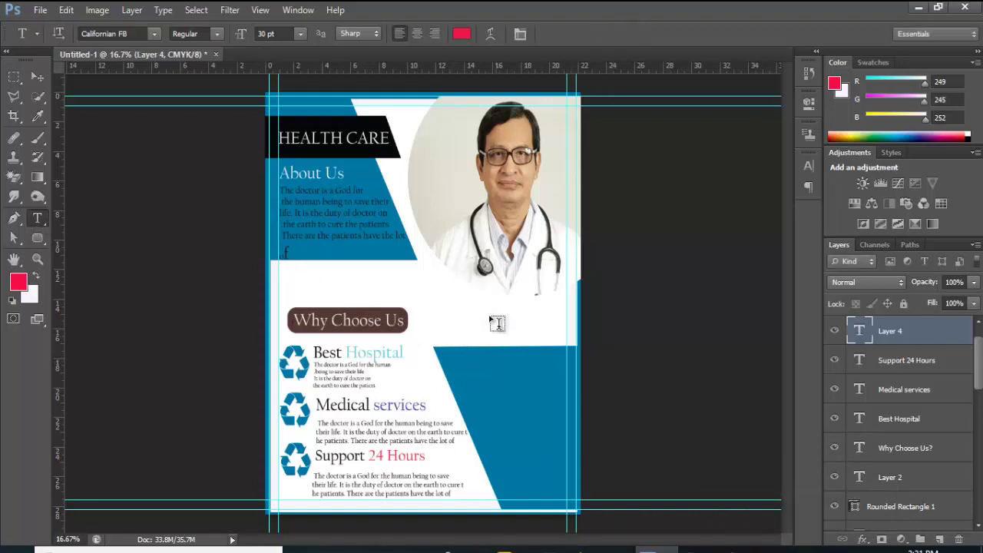
{"action": "left_click", "coordinate": [445, 362]}
{"action": "type", "text": "CONTACT US"}
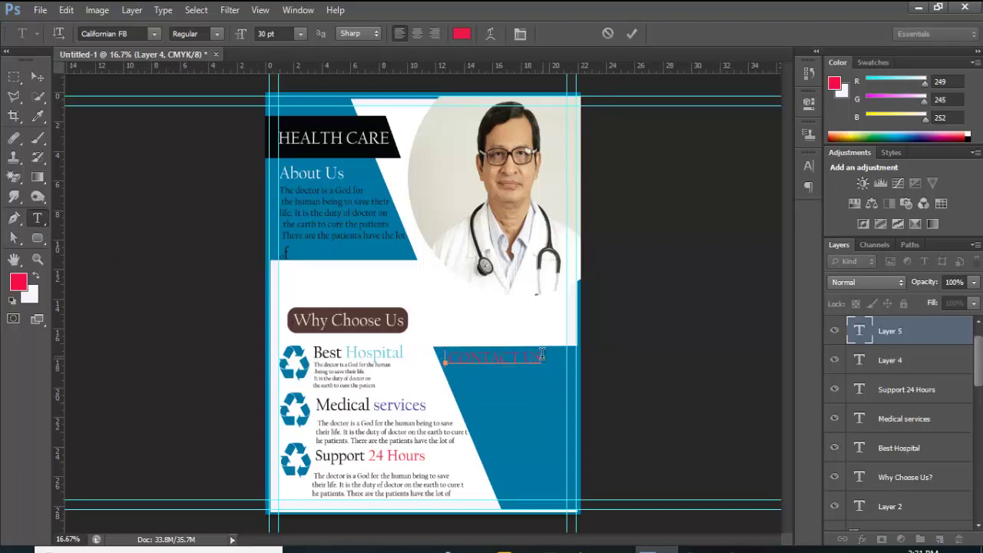
{"action": "left_click_drag", "start_coordinate": [542, 354], "coordinate": [450, 355]}
{"action": "left_click", "coordinate": [462, 33]}
{"action": "left_click", "coordinate": [471, 320]}
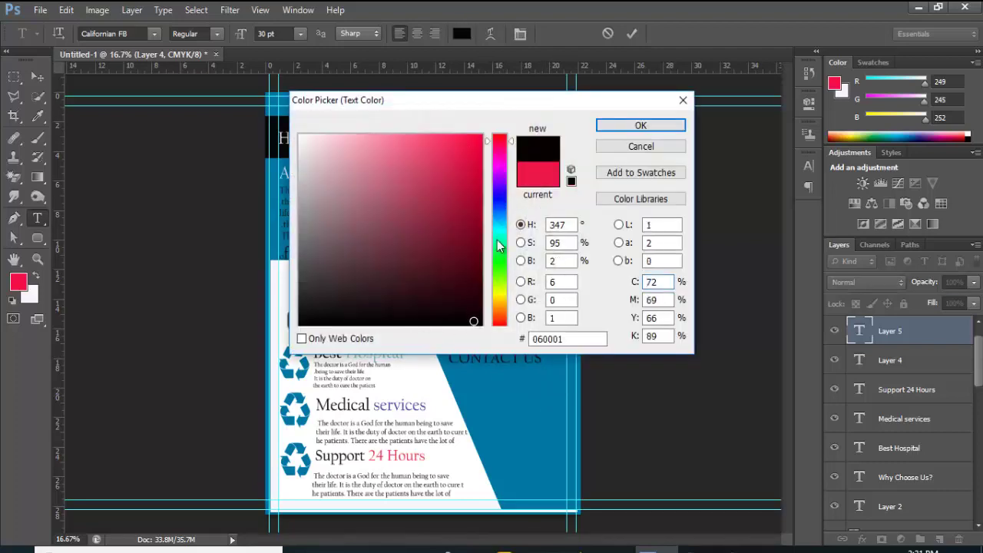
{"action": "left_click", "coordinate": [638, 125]}
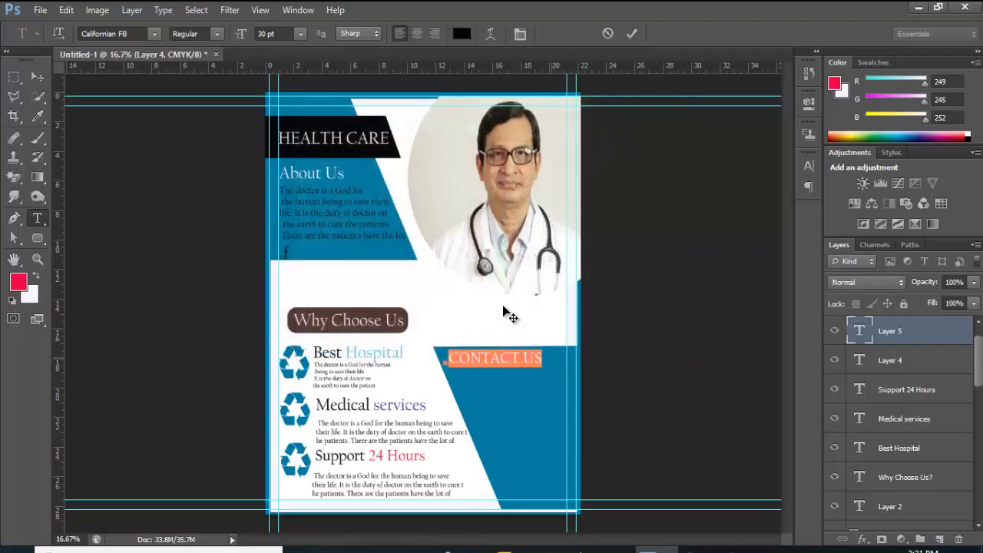
{"action": "left_click", "coordinate": [300, 33]}
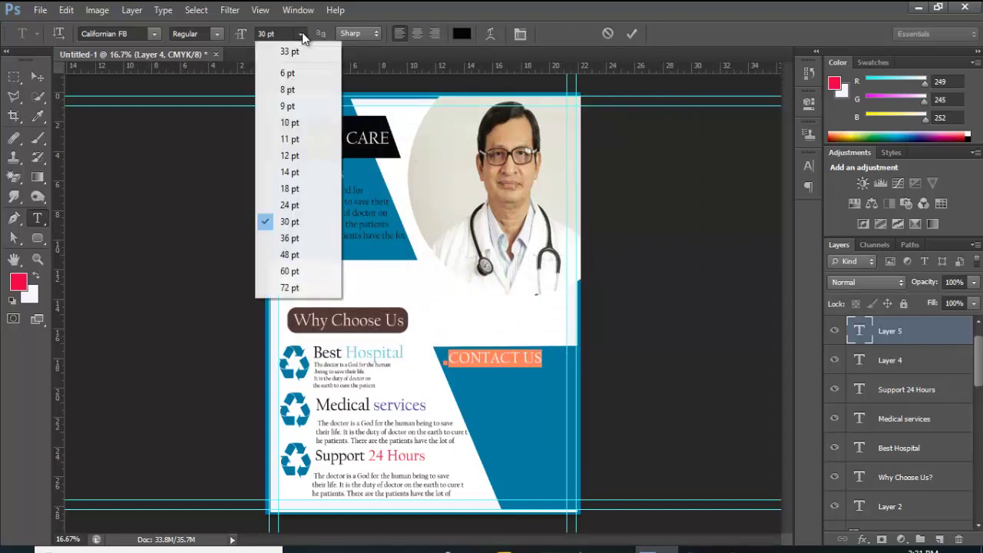
{"action": "left_click", "coordinate": [293, 221]}
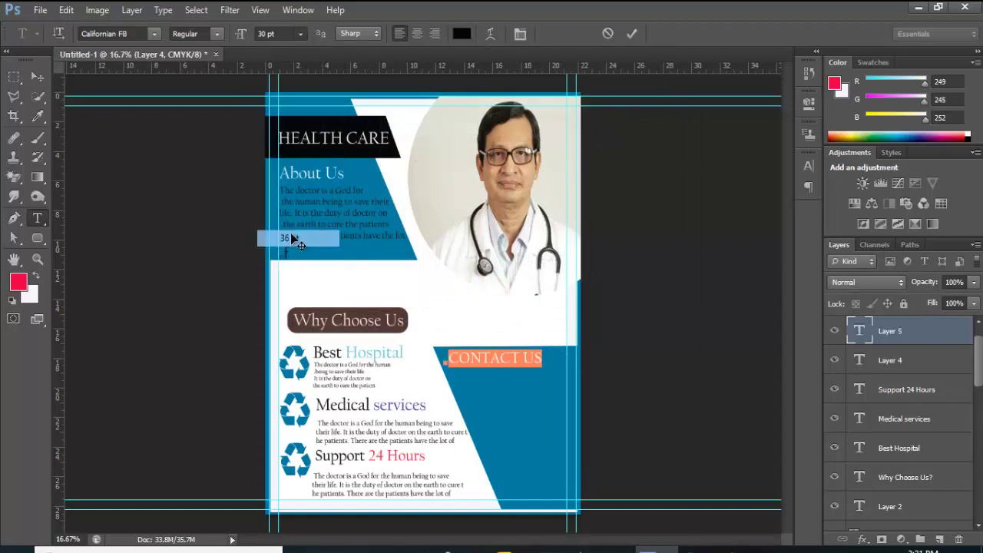
{"action": "left_click", "coordinate": [633, 33]}
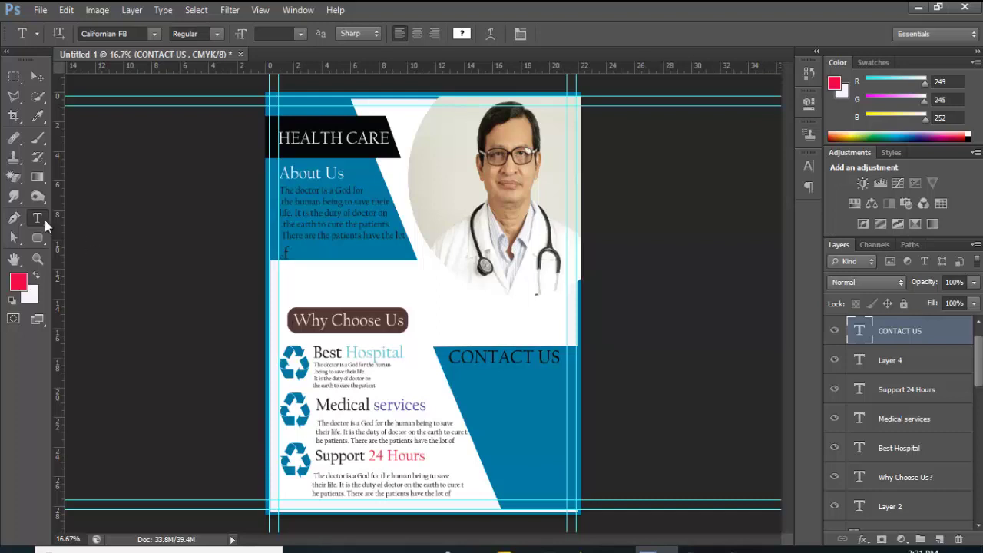
Step: Type the doctor's name below CONTACT US and colour it near-white
{"action": "left_click", "coordinate": [458, 375]}
{"action": "type", "text": "DR Lo"}
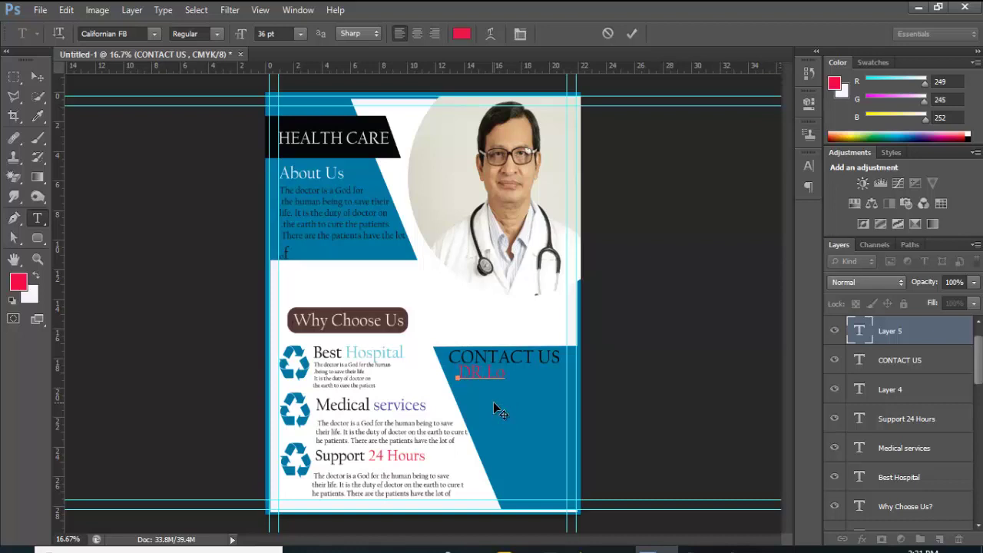
{"action": "type", "text": "t"}
{"action": "key", "text": "BackSpace"}
{"action": "key", "text": "BackSpace"}
{"action": "left_click_drag", "start_coordinate": [460, 372], "coordinate": [591, 375]}
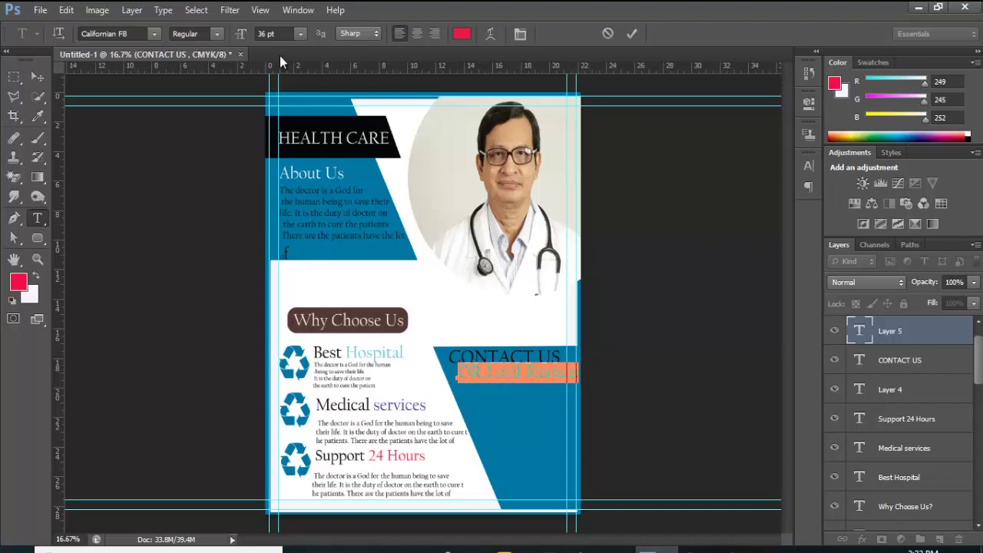
{"action": "left_click", "coordinate": [461, 33]}
{"action": "left_click", "coordinate": [308, 139]}
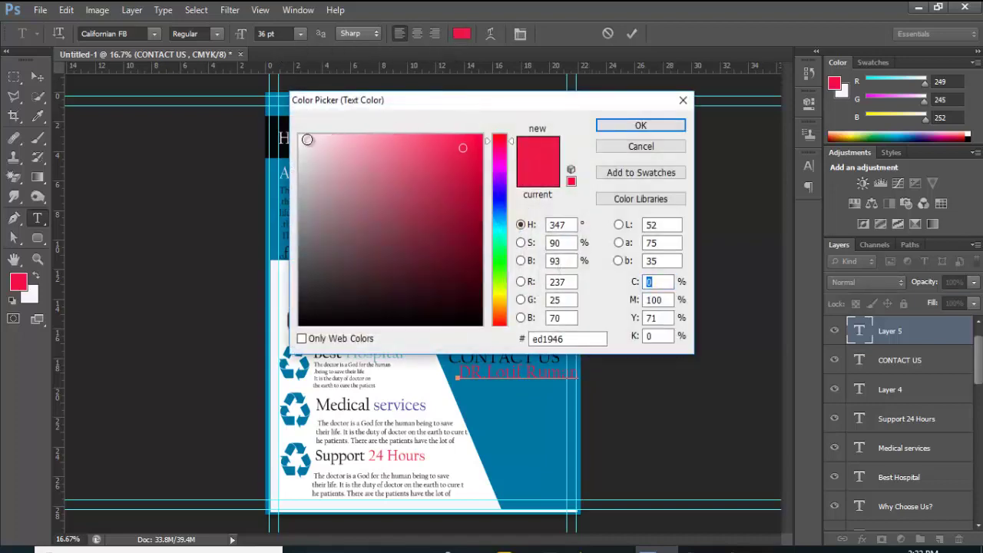
{"action": "left_click", "coordinate": [653, 124]}
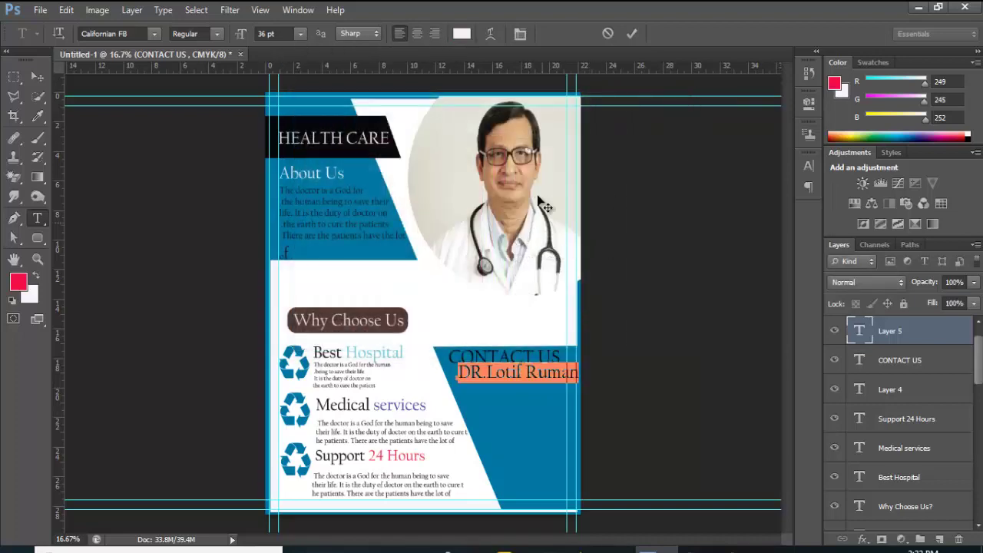
Step: Set the doctor's name to 33 pt and nudge it into place under CONTACT US
{"action": "left_click", "coordinate": [269, 34]}
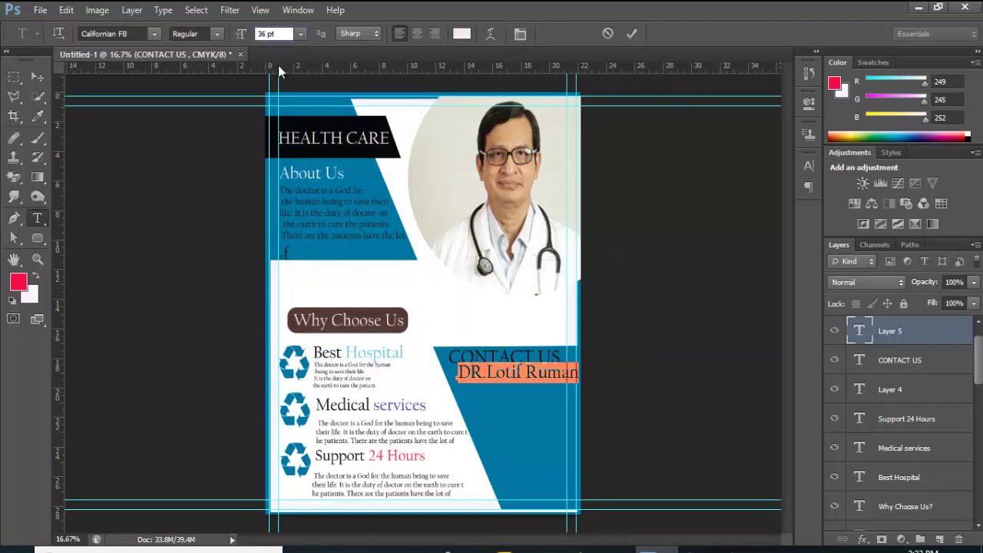
{"action": "type", "text": "33"}
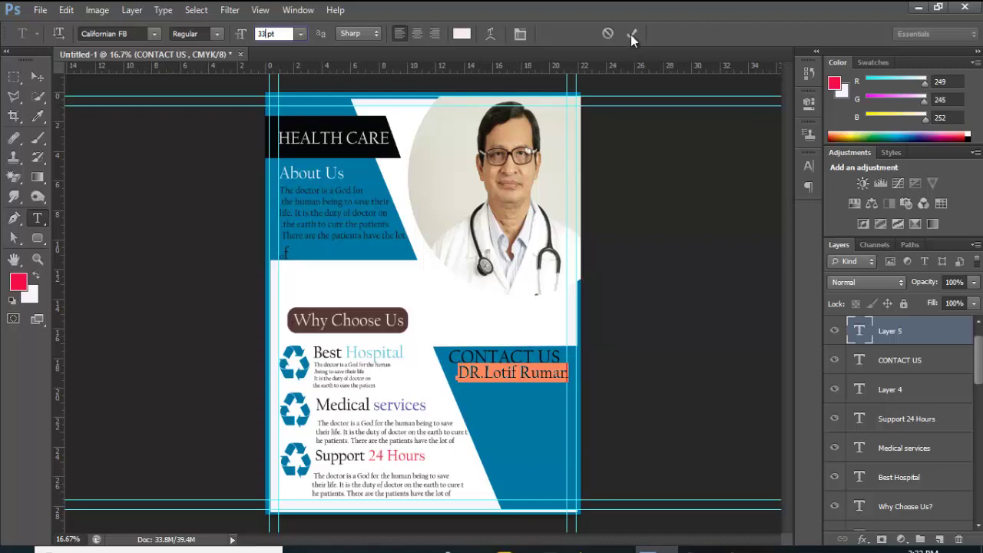
{"action": "left_click", "coordinate": [632, 33]}
{"action": "left_click", "coordinate": [36, 77]}
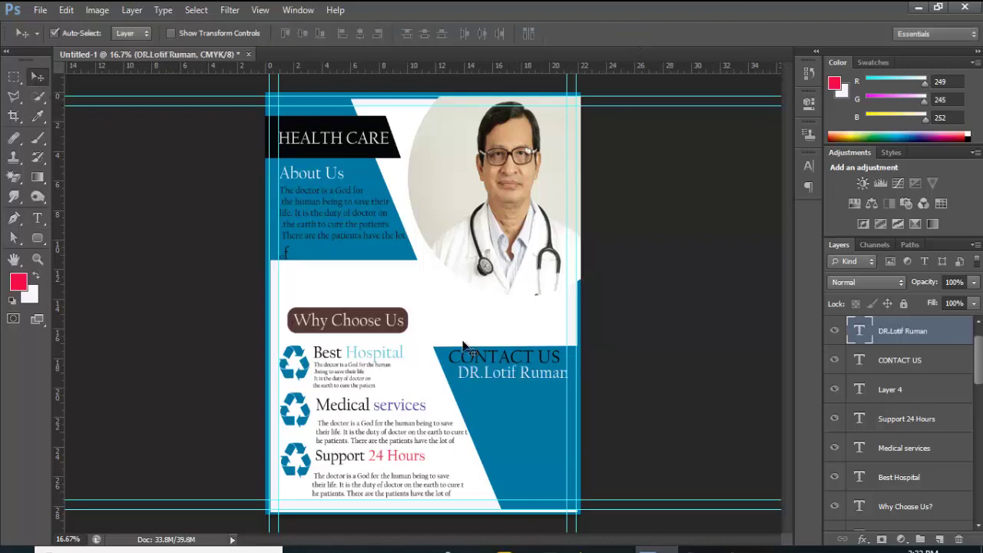
{"action": "left_click_drag", "start_coordinate": [489, 379], "coordinate": [484, 383]}
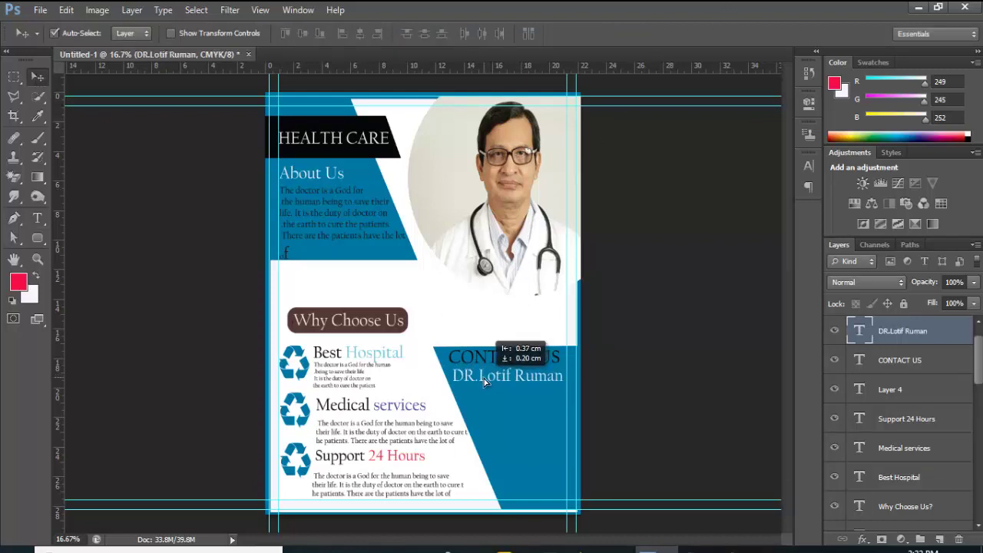
Step: Draw a small telephone custom shape below the doctor's name
{"action": "left_click", "coordinate": [38, 238]}
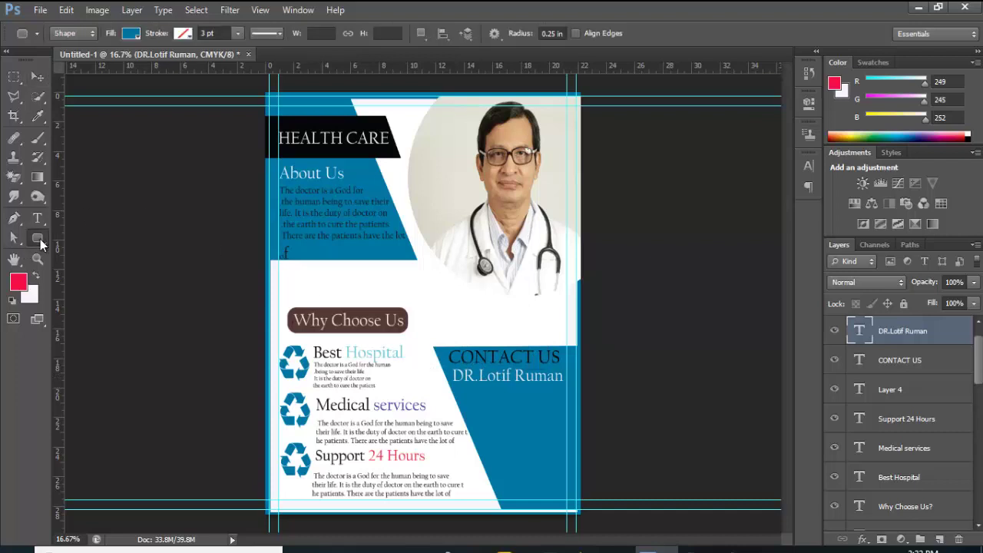
{"action": "left_click", "coordinate": [87, 307]}
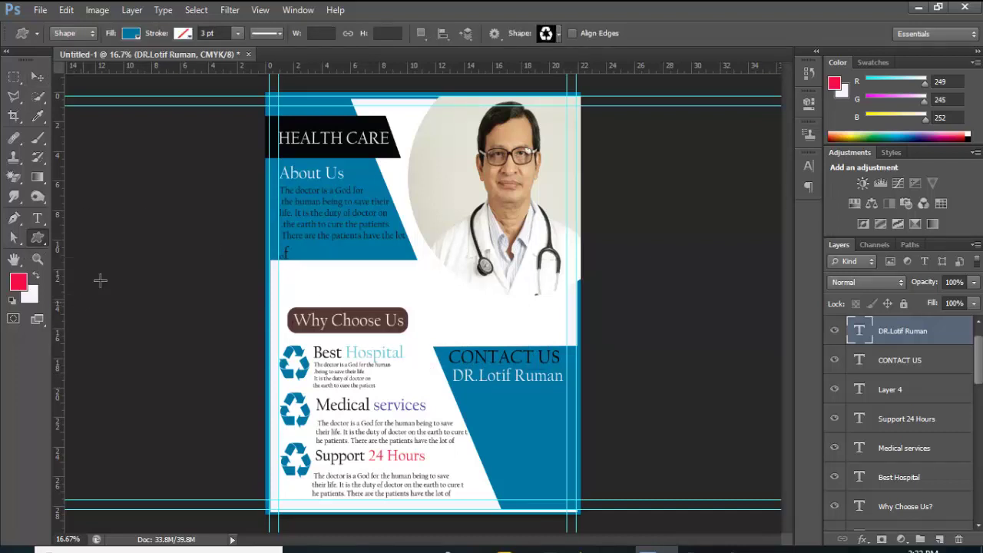
{"action": "left_click", "coordinate": [559, 35]}
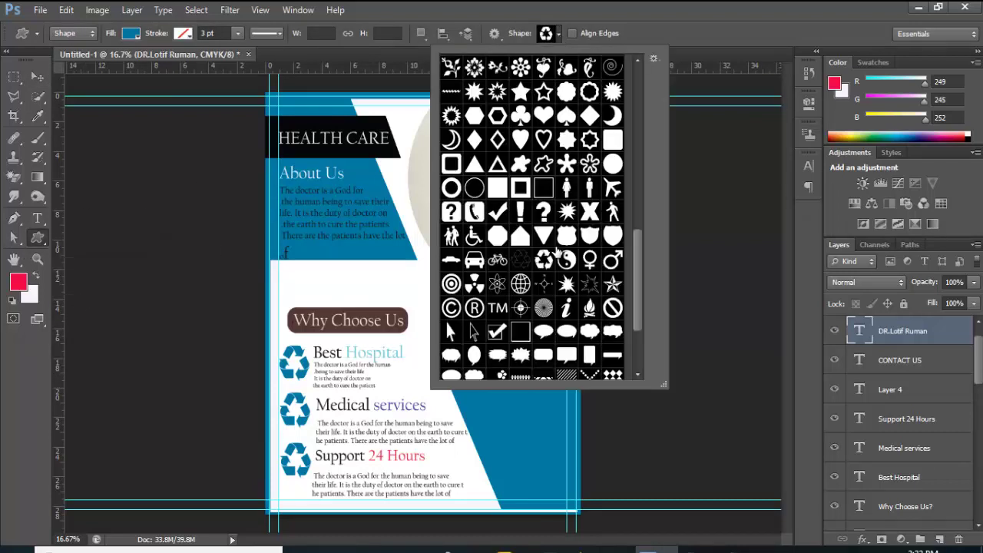
{"action": "scroll", "coordinate": [553, 254], "scroll_direction": "down", "scroll_amount": 3}
{"action": "scroll", "coordinate": [553, 246], "scroll_direction": "down", "scroll_amount": 2}
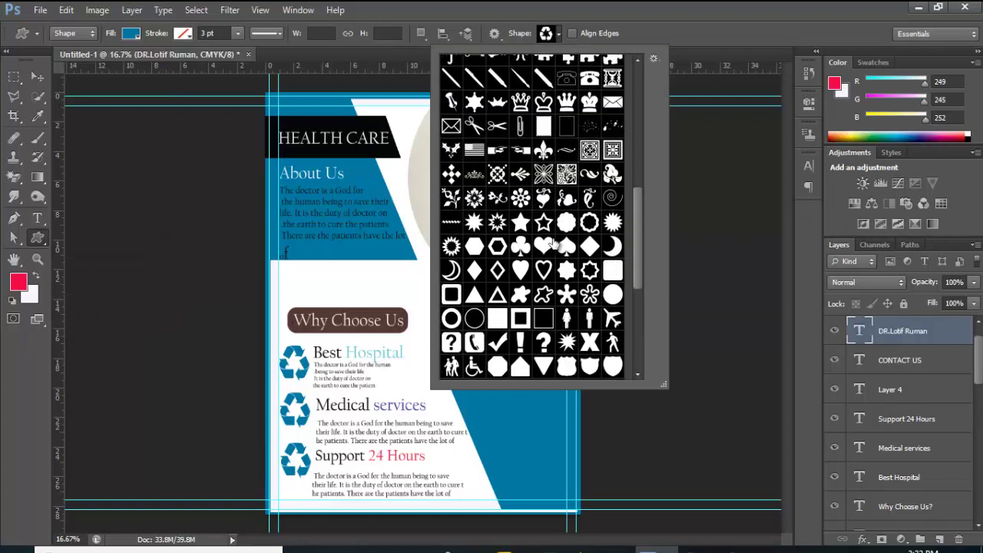
{"action": "left_click", "coordinate": [474, 342]}
{"action": "left_click", "coordinate": [670, 42]}
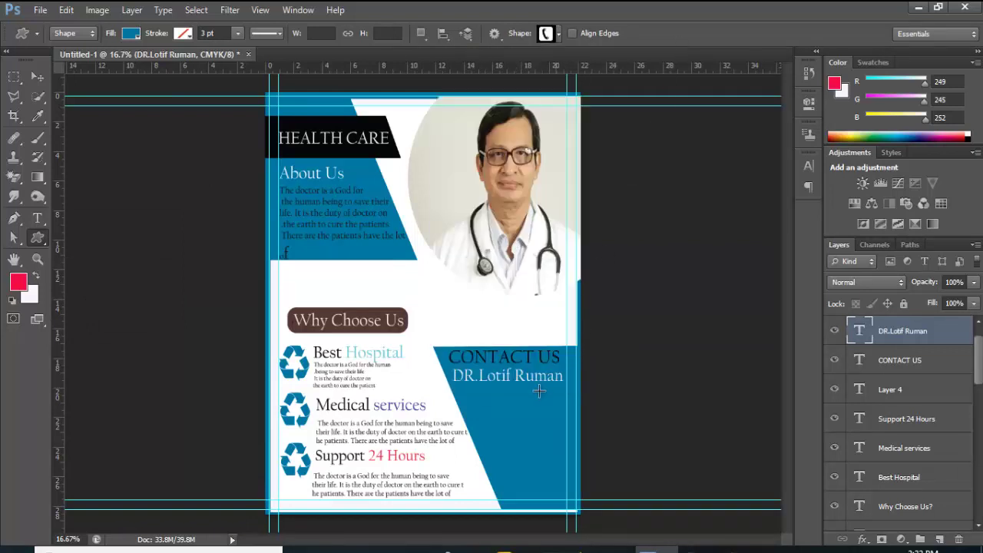
{"action": "left_click_drag", "start_coordinate": [459, 391], "coordinate": [477, 411]}
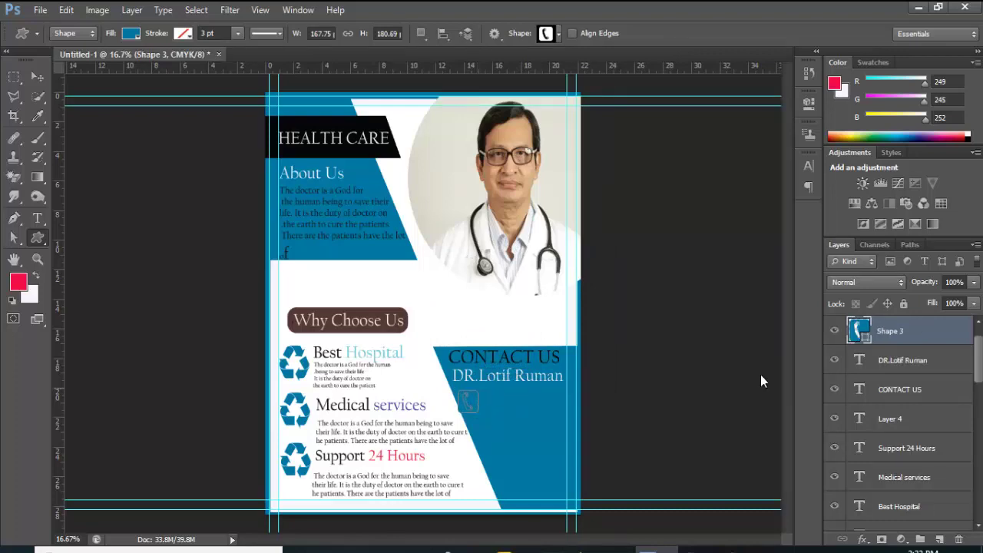
Step: Fill the telephone icon near-white and deselect the Shape 3 layer
{"action": "double_click", "coordinate": [862, 331]}
{"action": "left_click", "coordinate": [304, 141]}
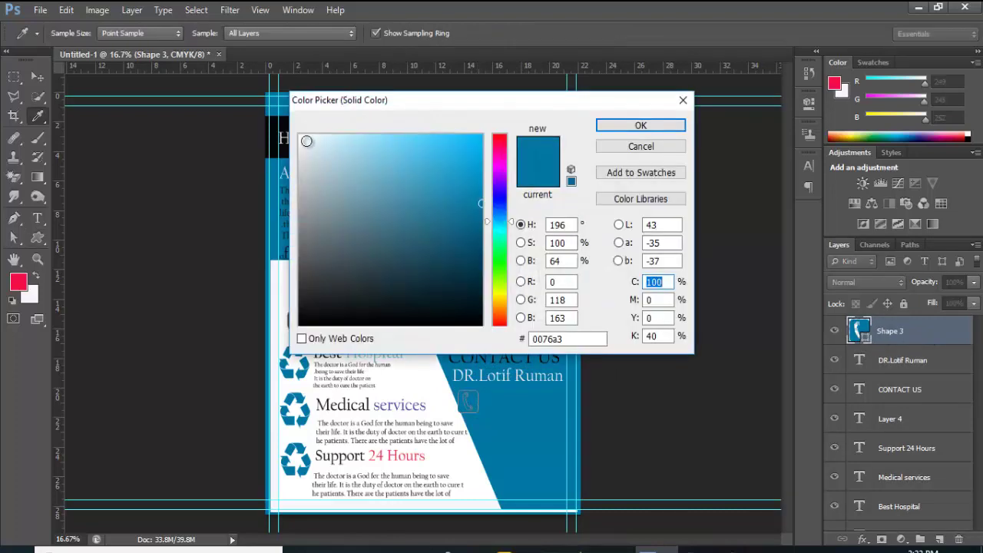
{"action": "left_click", "coordinate": [645, 126]}
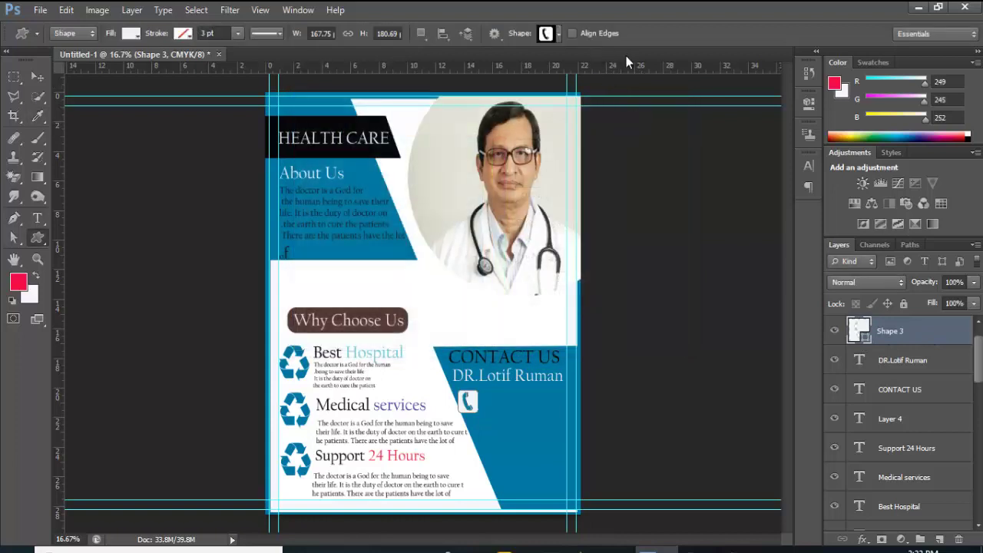
{"action": "left_click", "coordinate": [37, 77]}
{"action": "left_click", "coordinate": [669, 246]}
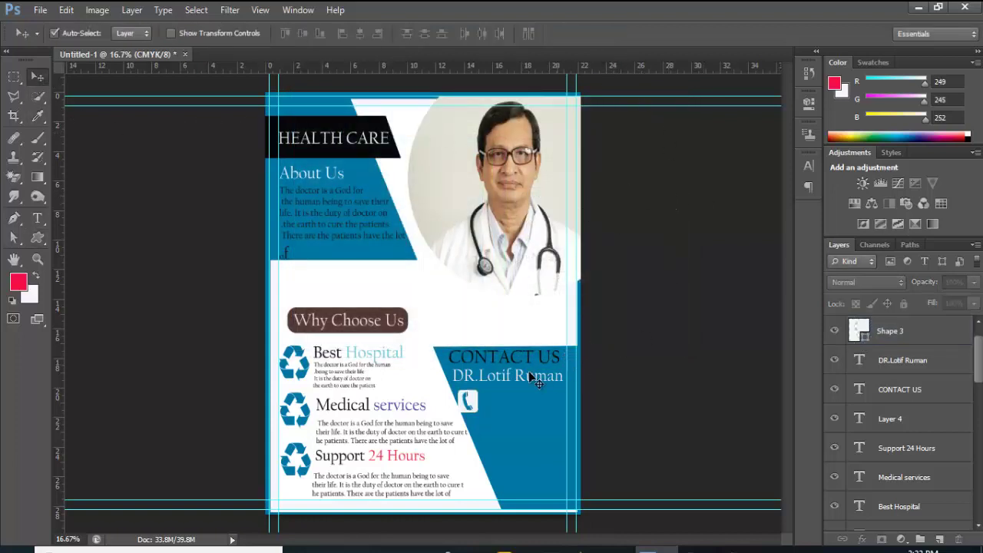
Step: Type the clinic's phone number beside the phone icon and nudge it into place
{"action": "left_click", "coordinate": [37, 218]}
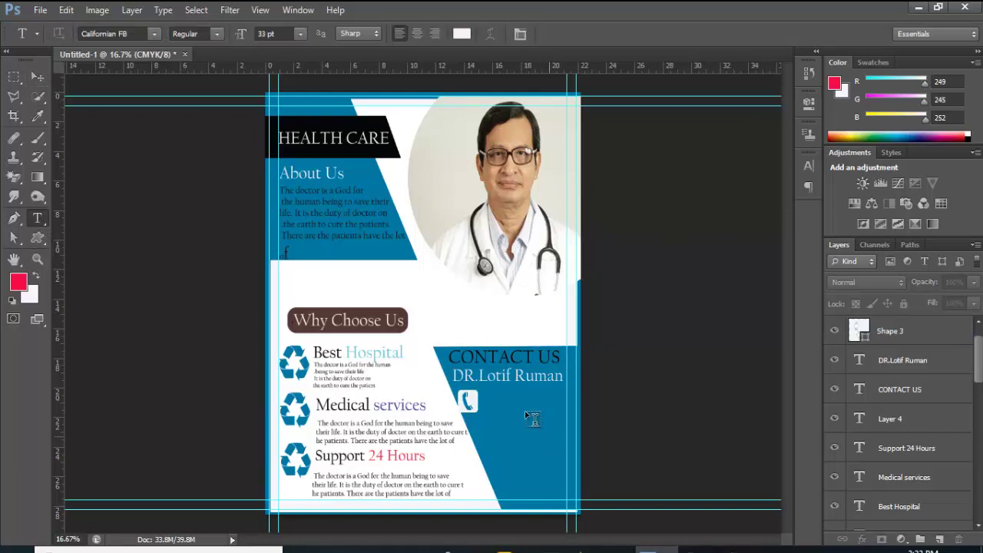
{"action": "left_click", "coordinate": [481, 400]}
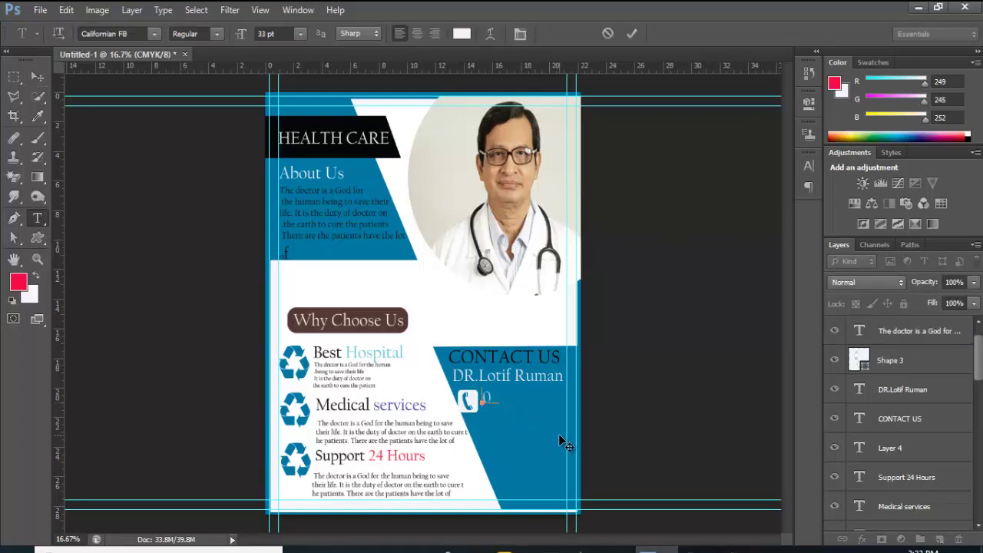
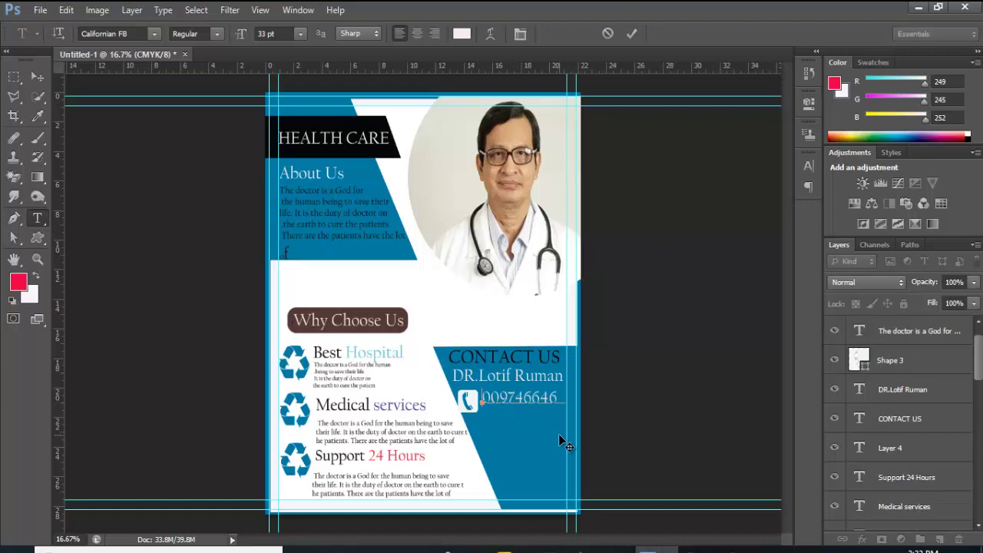
{"action": "left_click", "coordinate": [631, 33]}
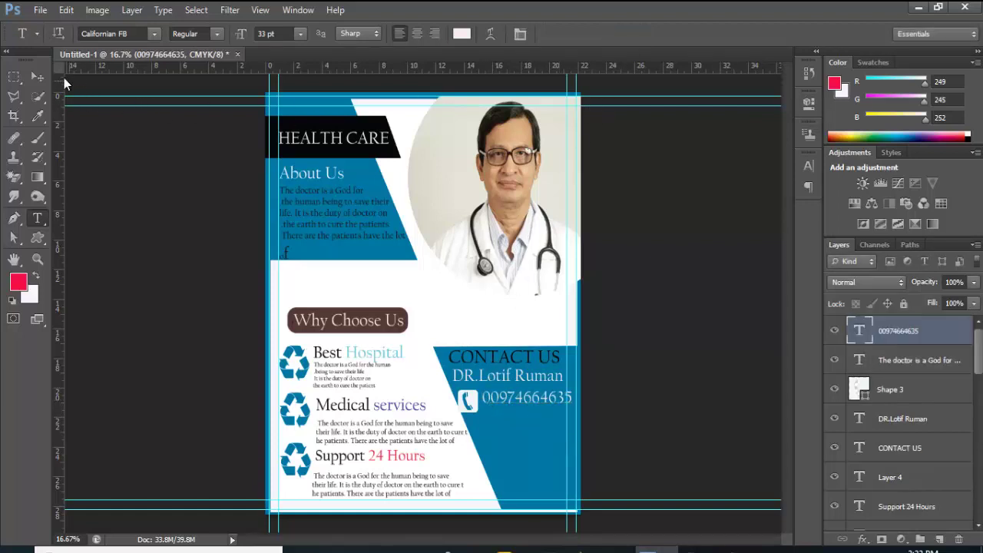
{"action": "left_click", "coordinate": [37, 77]}
{"action": "left_click_drag", "start_coordinate": [522, 402], "coordinate": [518, 405]}
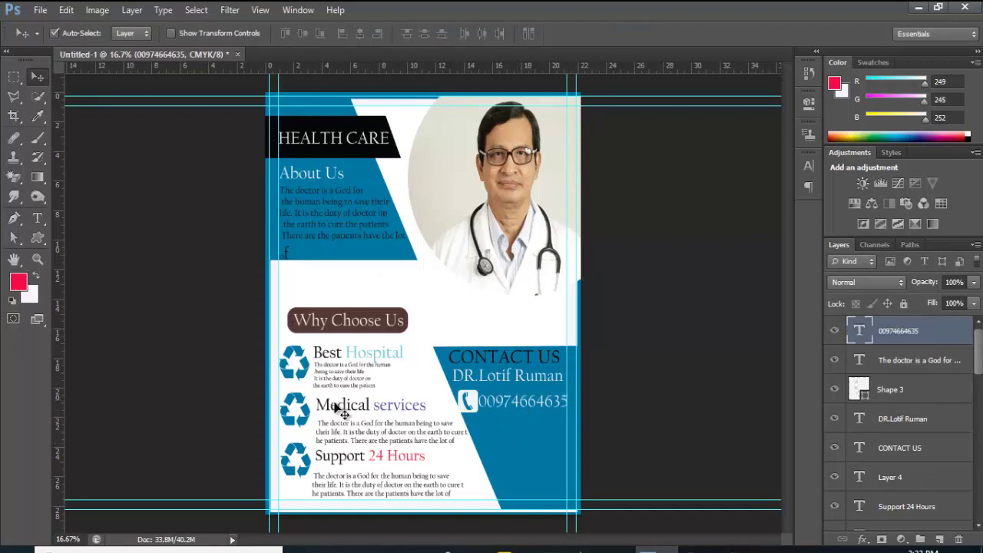
{"action": "left_click", "coordinate": [37, 221]}
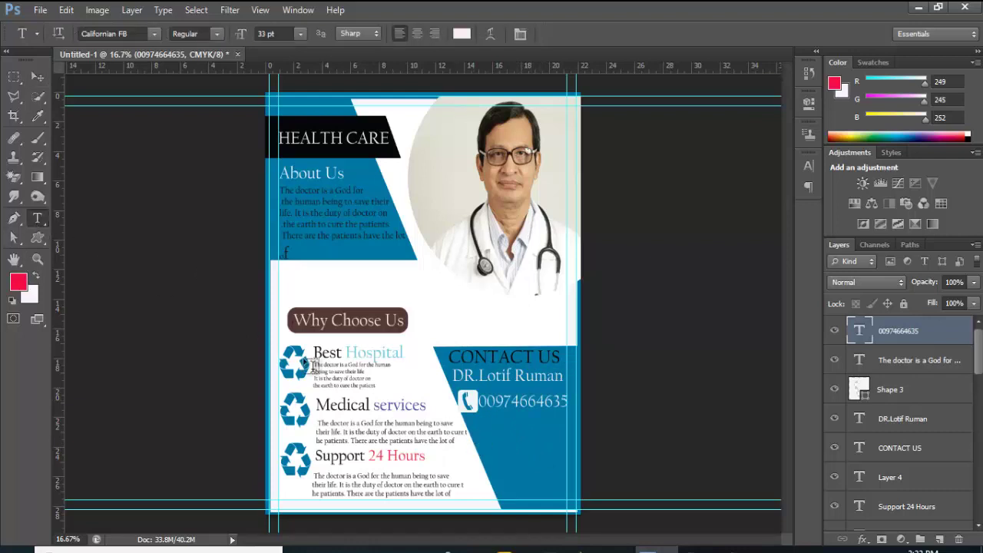
{"action": "left_click", "coordinate": [470, 420]}
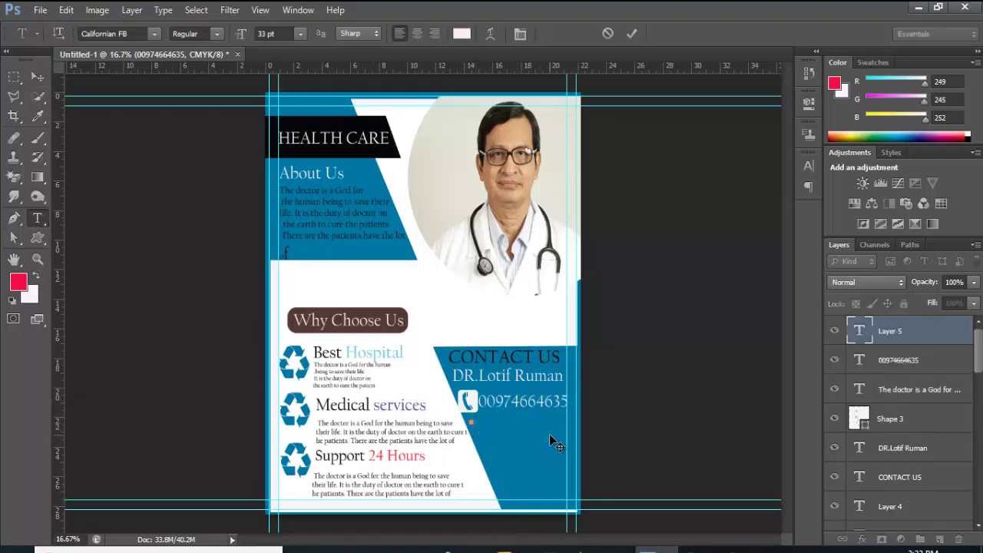
{"action": "type", "text": "www"}
{"action": "type", "text": ".lotif"}
{"action": "type", "text": "64"}
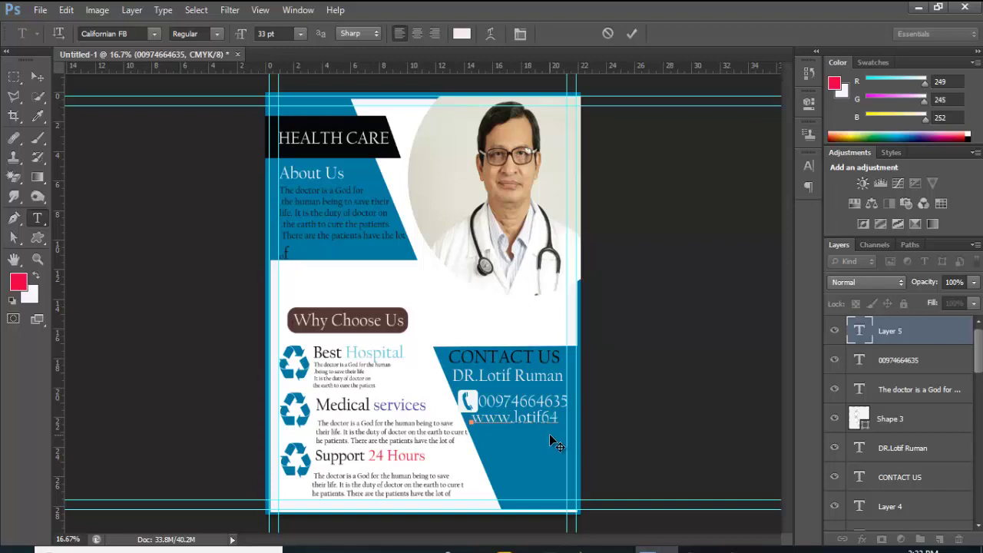
{"action": "type", "text": ".com"}
{"action": "key", "text": "ctrl+a"}
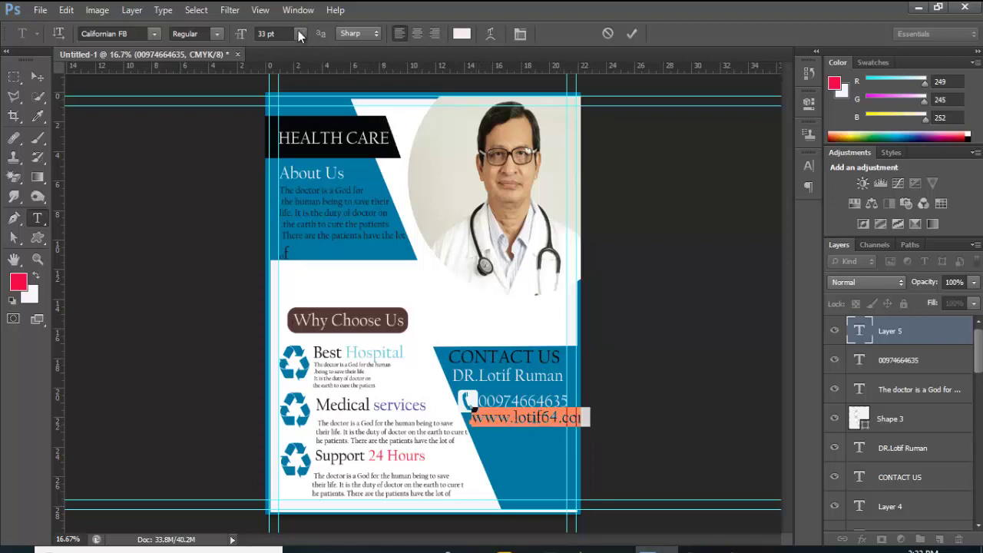
{"action": "left_click", "coordinate": [301, 34]}
{"action": "left_click", "coordinate": [295, 205]}
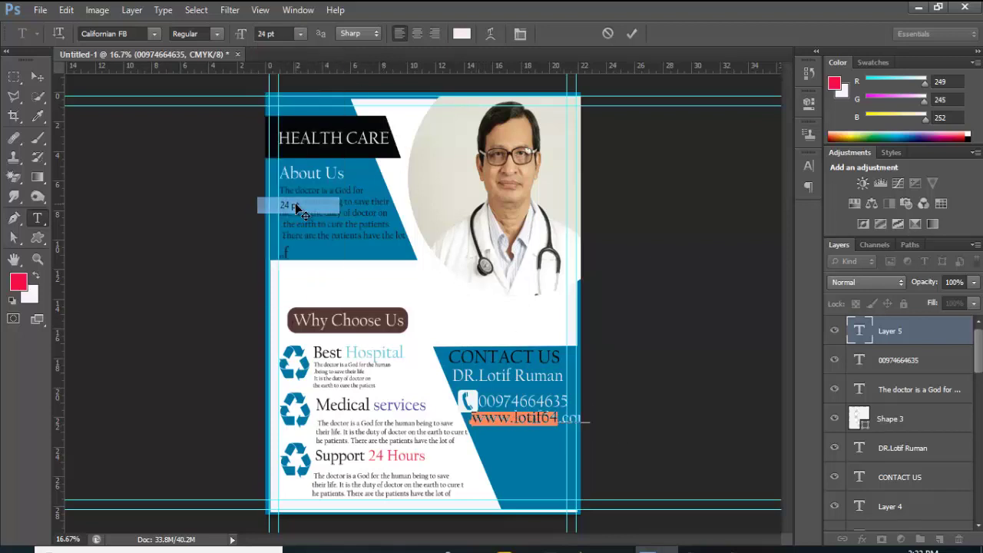
{"action": "left_click", "coordinate": [632, 33]}
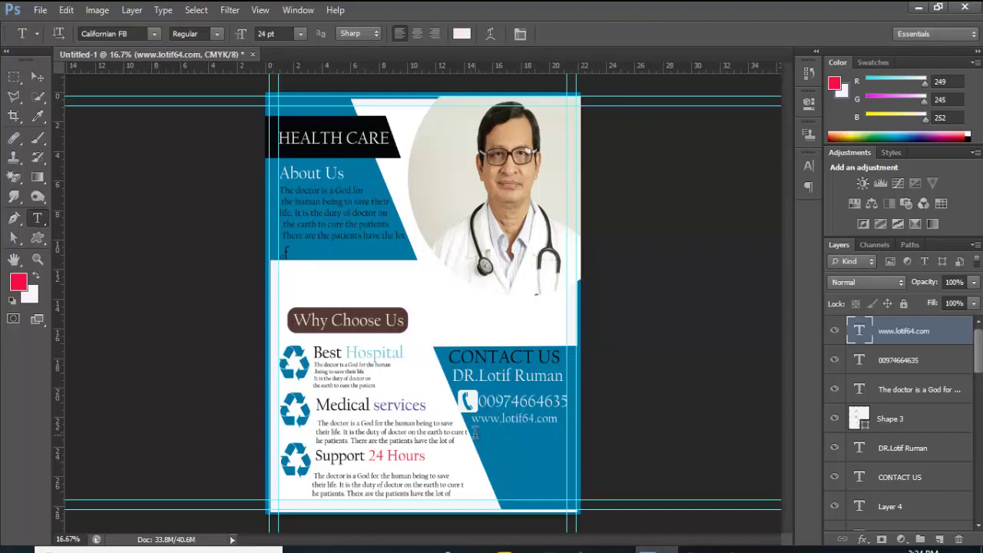
{"action": "left_click", "coordinate": [475, 436]}
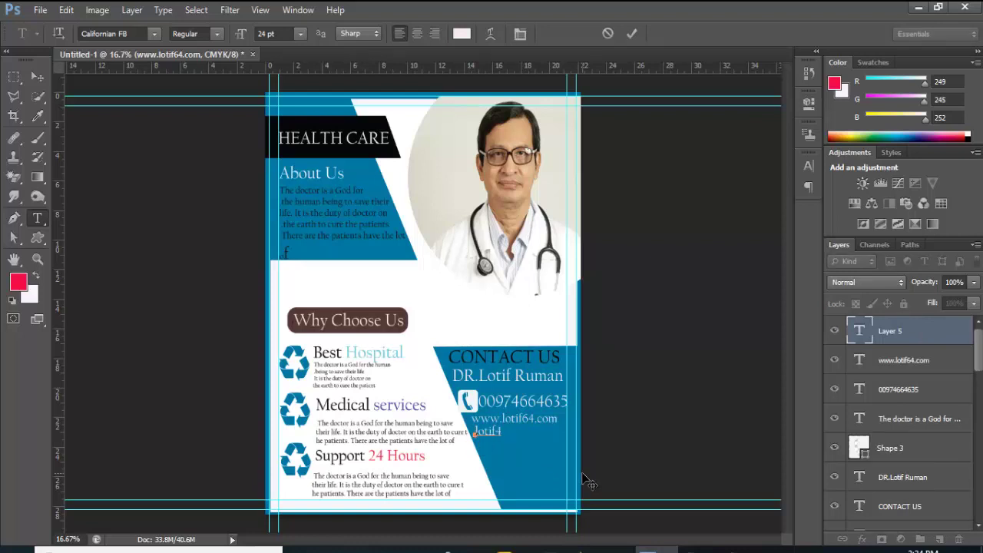
Step: Type the Gmail e-mail address beneath the web address and move it into position
{"action": "type", "text": "5"}
{"action": "type", "text": "@"}
{"action": "key", "text": "BackSpace"}
{"action": "key", "text": "End"}
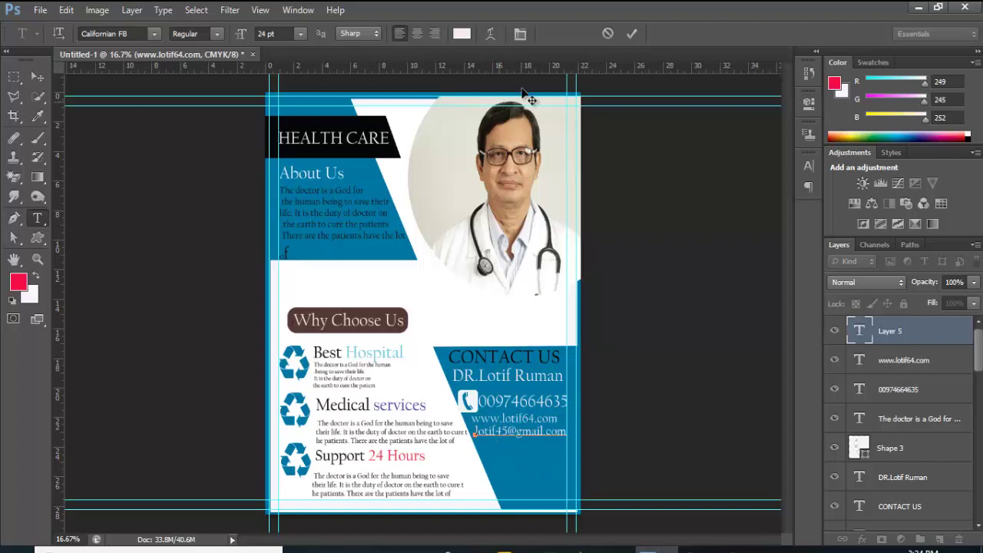
{"action": "left_click", "coordinate": [631, 34]}
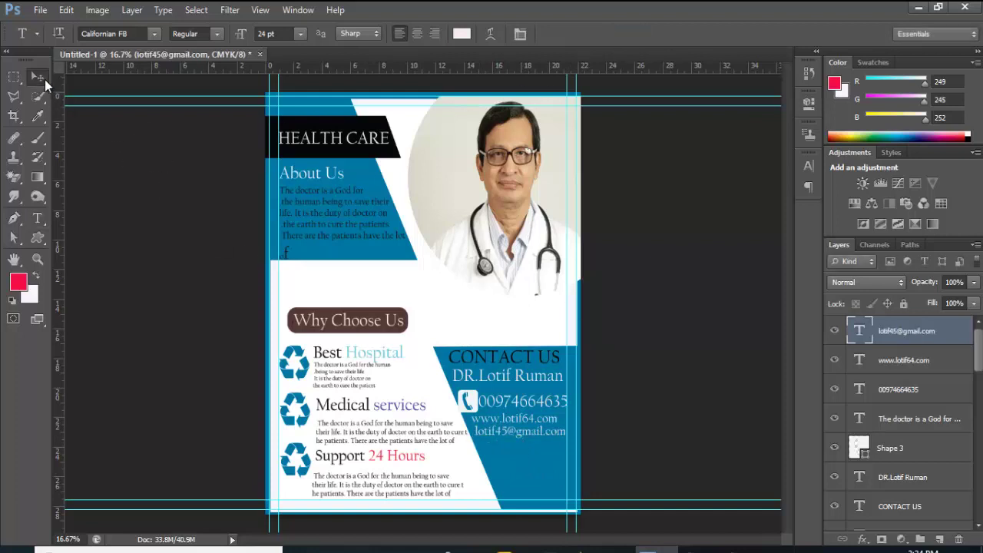
{"action": "left_click", "coordinate": [38, 77]}
{"action": "mouse_move", "coordinate": [516, 436]}
{"action": "left_mouse_down"}
{"action": "mouse_move", "coordinate": [513, 444]}
{"action": "mouse_move", "coordinate": [504, 422]}
{"action": "left_mouse_up"}
{"action": "left_click", "coordinate": [511, 420]}
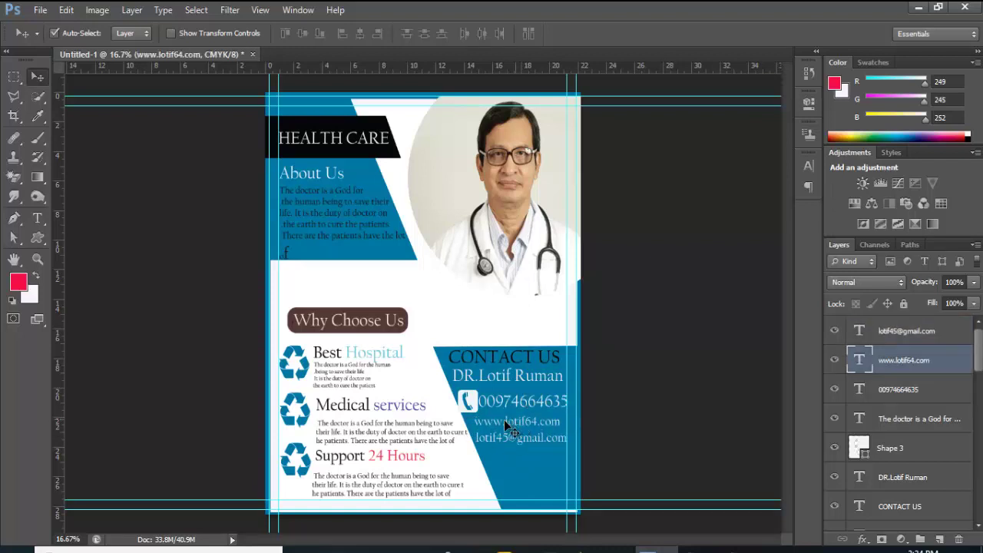
Step: Resize the web address to 27 pt and shift it left to align with the e-mail line
{"action": "left_click", "coordinate": [38, 218]}
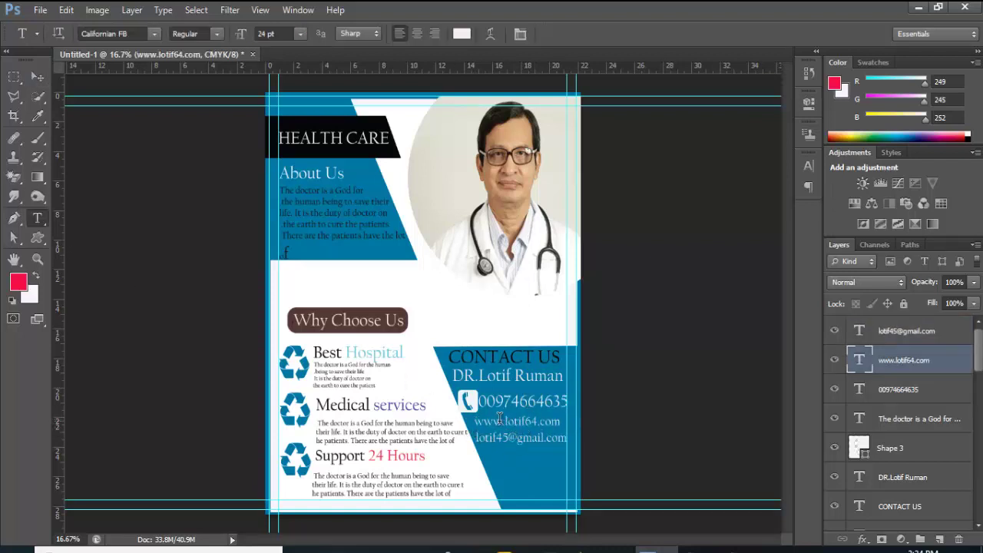
{"action": "left_click_drag", "start_coordinate": [472, 421], "coordinate": [567, 423]}
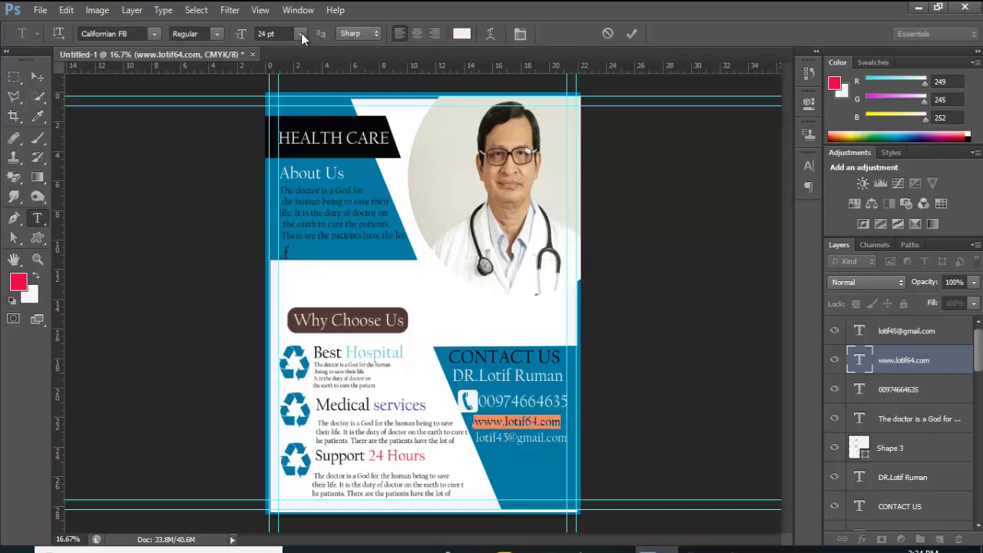
{"action": "left_click", "coordinate": [301, 33]}
{"action": "left_click", "coordinate": [292, 220]}
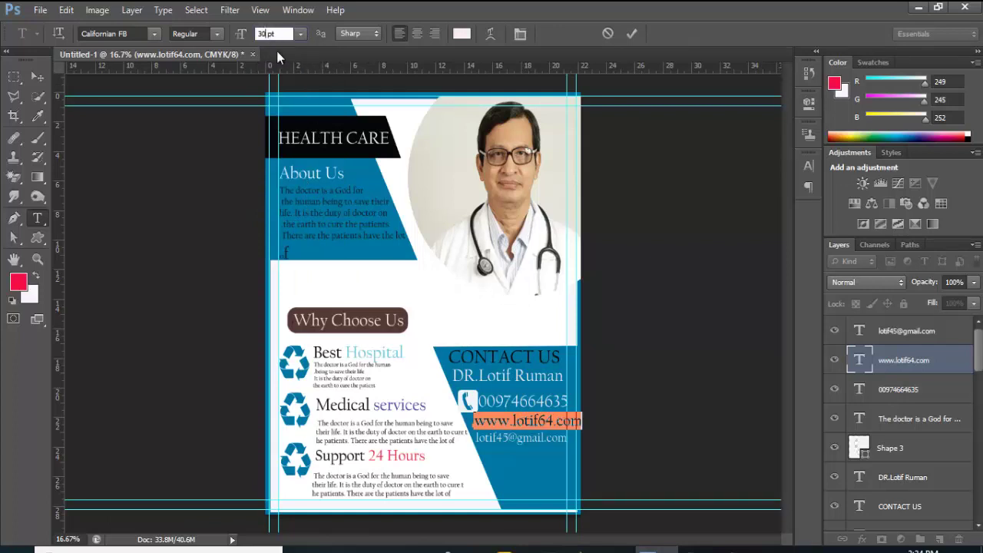
{"action": "type", "text": "28"}
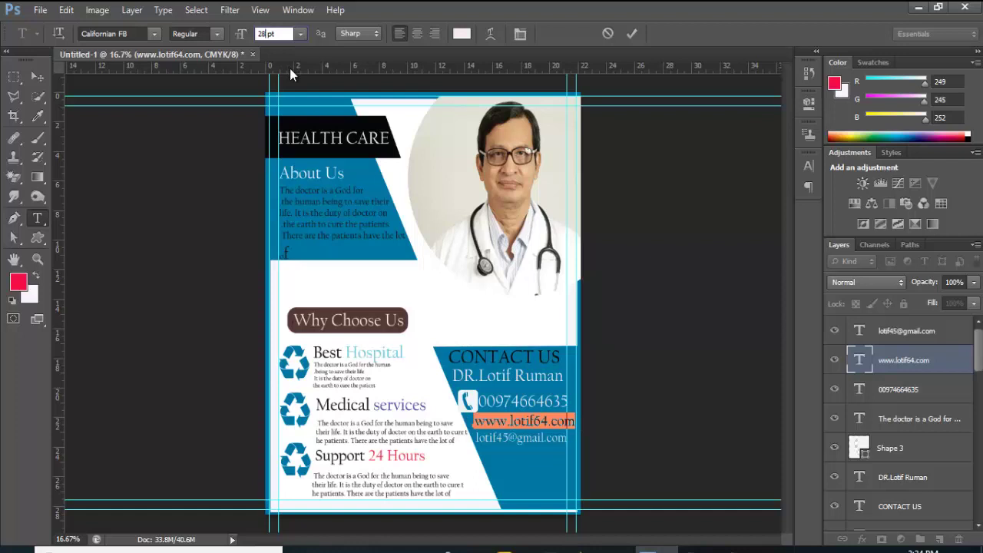
{"action": "key", "text": "Down"}
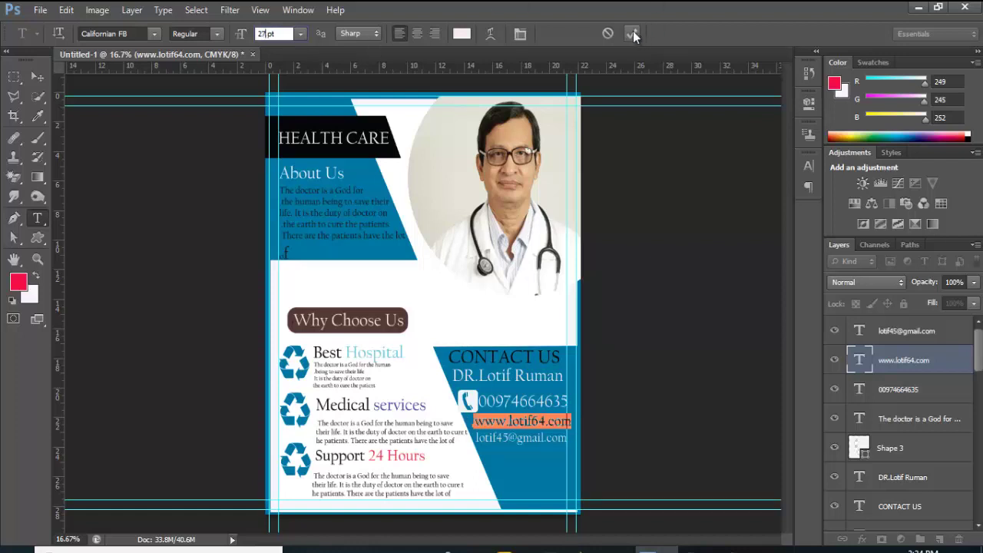
{"action": "left_click", "coordinate": [633, 34]}
{"action": "left_click", "coordinate": [35, 76]}
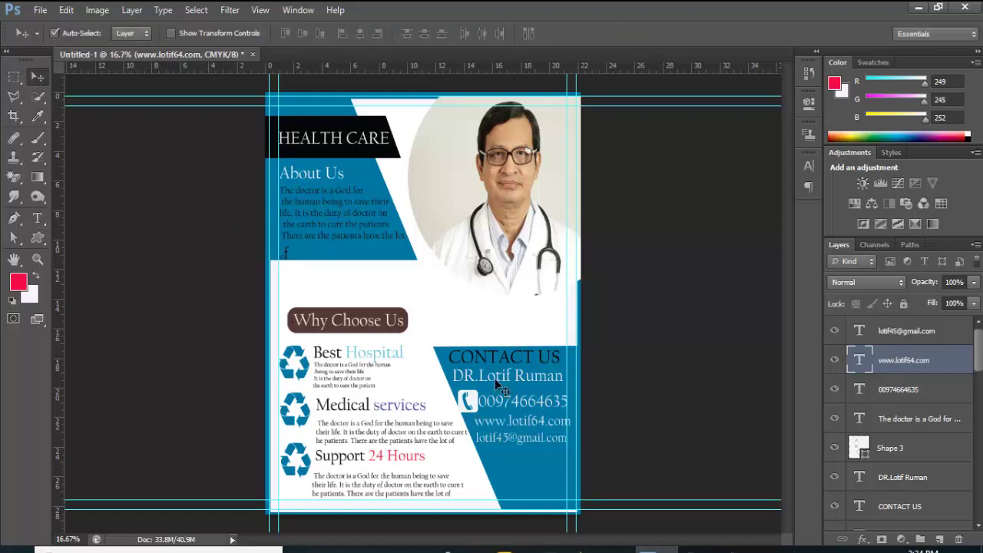
{"action": "left_click_drag", "start_coordinate": [535, 419], "coordinate": [536, 443]}
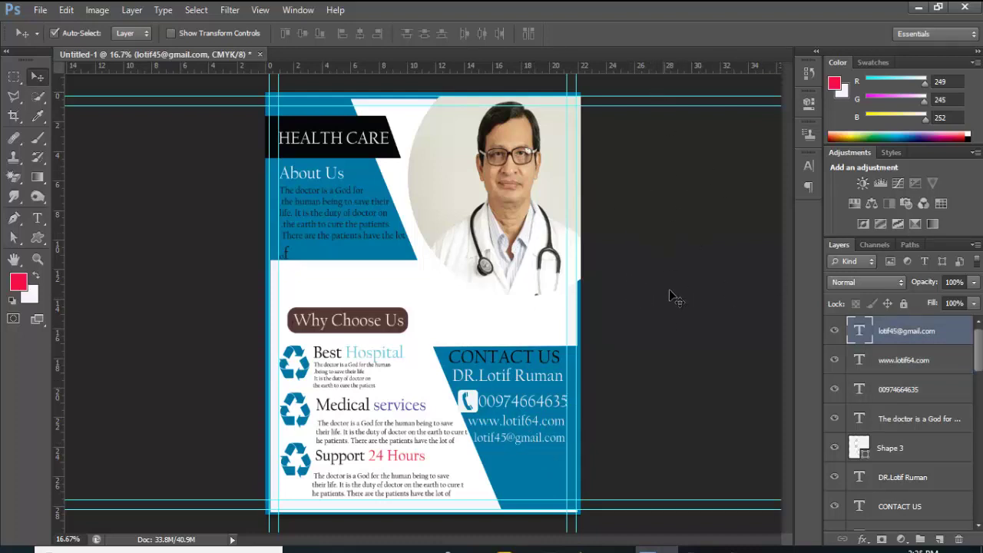
Step: Type 'FAMILY HEALTH CARE' below the e-mail line, stacked on three lines
{"action": "left_click", "coordinate": [776, 547]}
{"action": "left_click", "coordinate": [37, 218]}
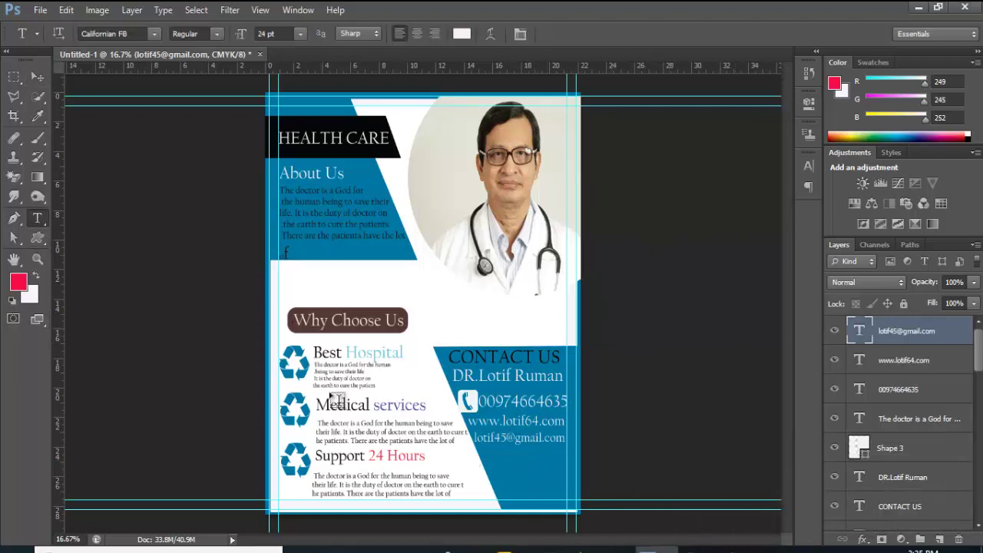
{"action": "left_click", "coordinate": [484, 458]}
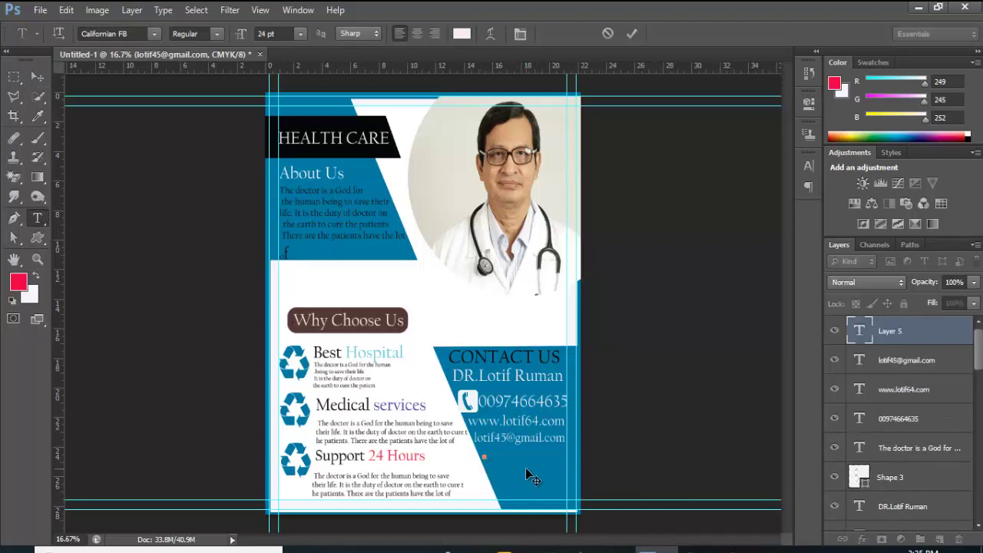
{"action": "type", "text": "FAMILY HEALTH CARE"}
{"action": "left_click", "coordinate": [530, 454]}
{"action": "key", "text": "Return"}
{"action": "left_click", "coordinate": [529, 470]}
{"action": "key", "text": "Return"}
Step: Make the three-line text near-black at 30 pt and move it lower right
{"action": "left_click_drag", "start_coordinate": [485, 449], "coordinate": [512, 471]}
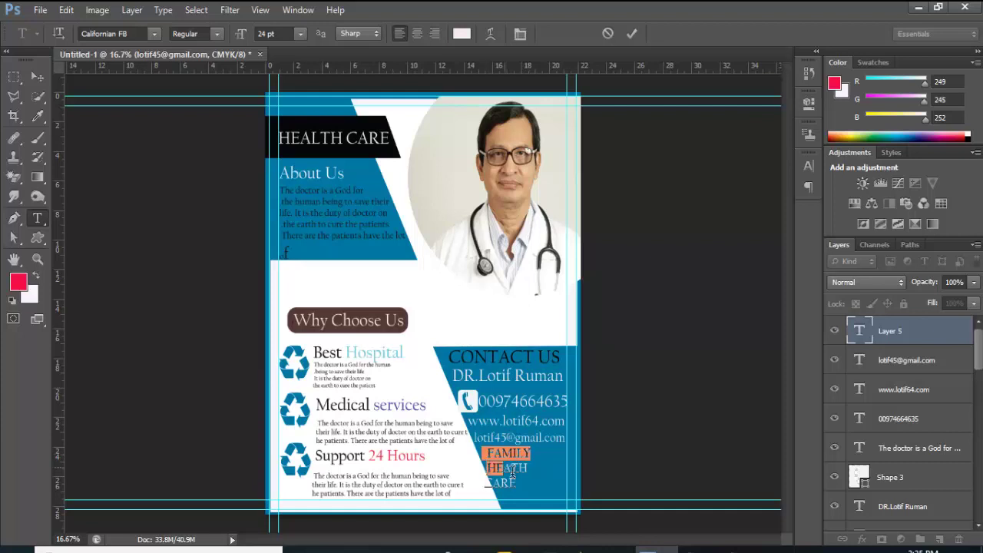
{"action": "left_click", "coordinate": [462, 33]}
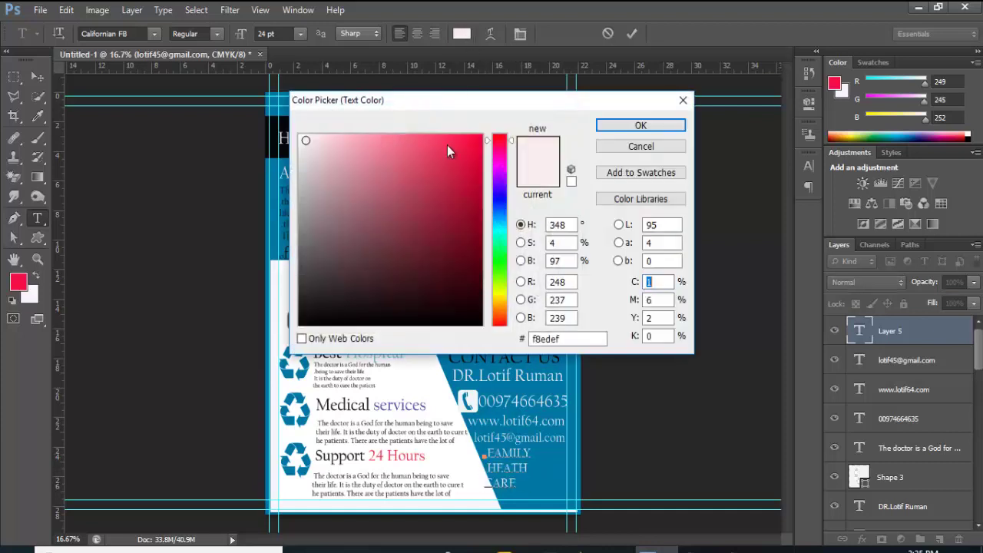
{"action": "left_click", "coordinate": [460, 318]}
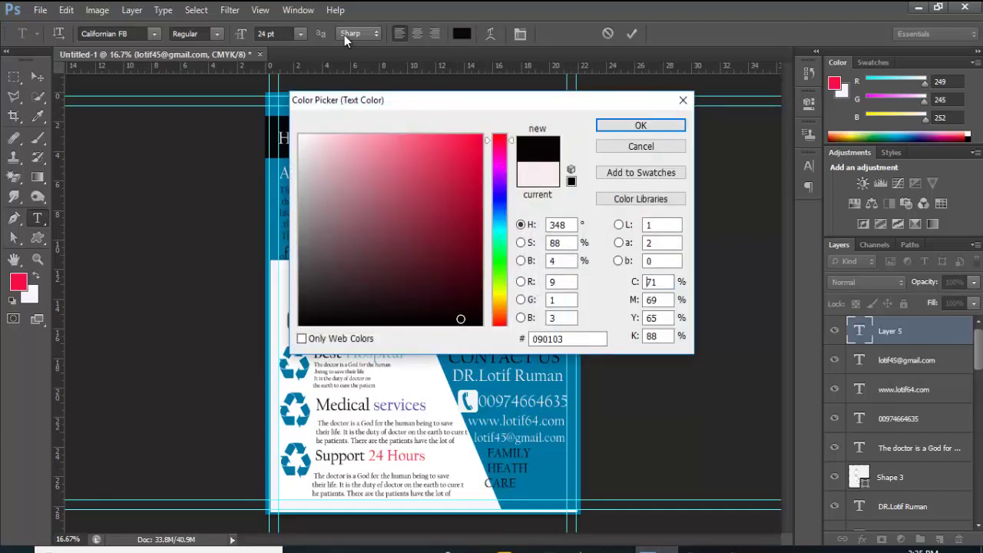
{"action": "left_click", "coordinate": [640, 125]}
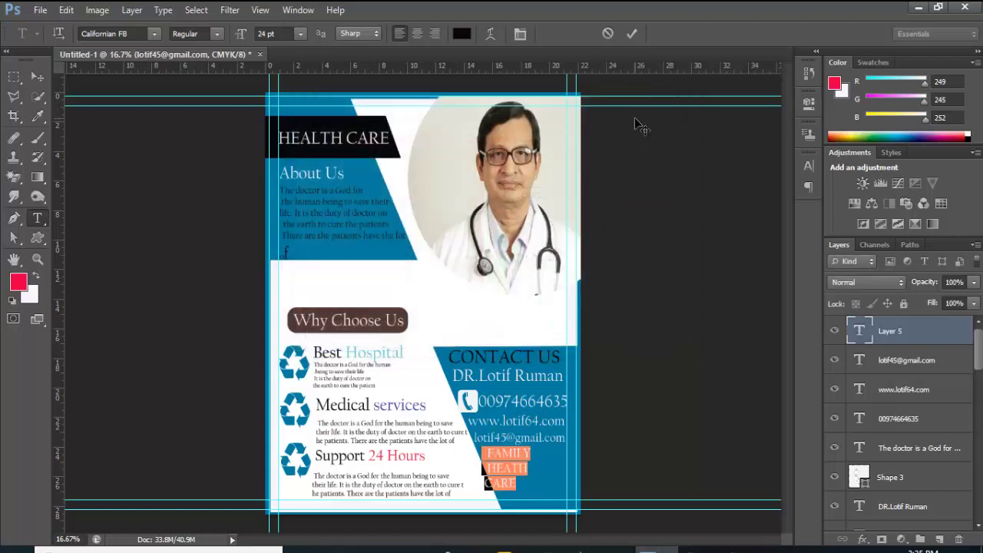
{"action": "left_click", "coordinate": [300, 34]}
{"action": "left_click", "coordinate": [280, 223]}
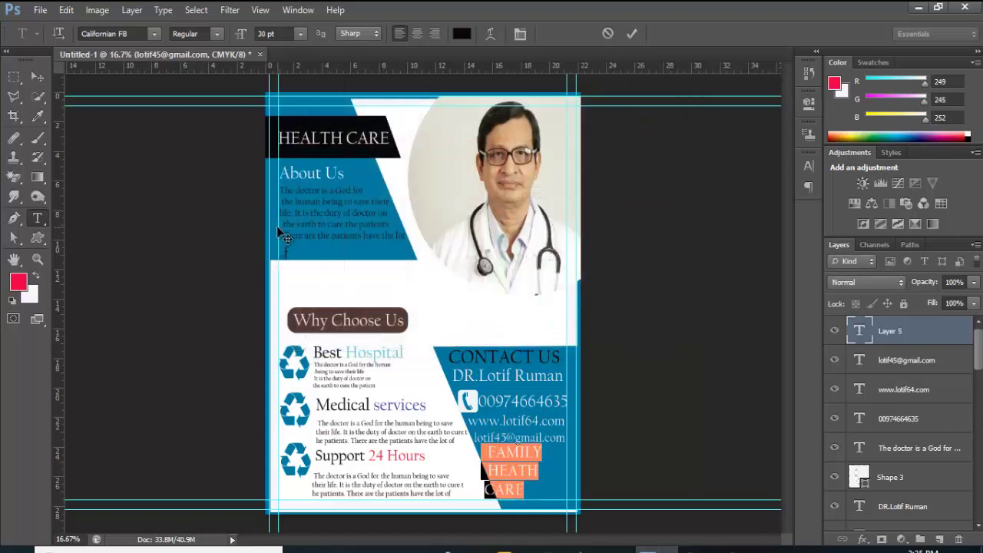
{"action": "left_click", "coordinate": [632, 33]}
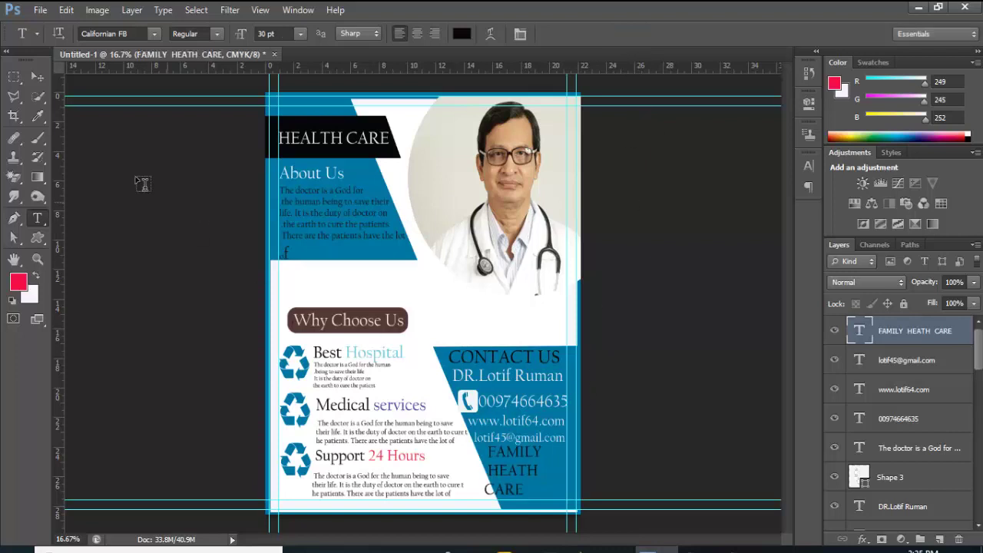
{"action": "left_click", "coordinate": [39, 77]}
{"action": "left_click_drag", "start_coordinate": [509, 470], "coordinate": [540, 477]}
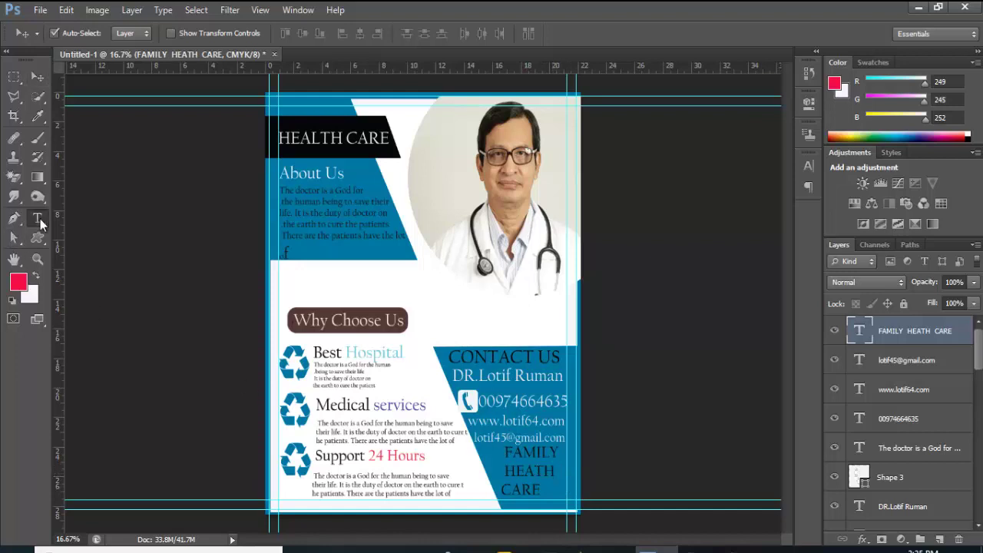
Step: Adjust the FAMILY HEATH CARE text's position, then delete that text layer entirely
{"action": "left_click", "coordinate": [38, 218]}
{"action": "left_click", "coordinate": [556, 470]}
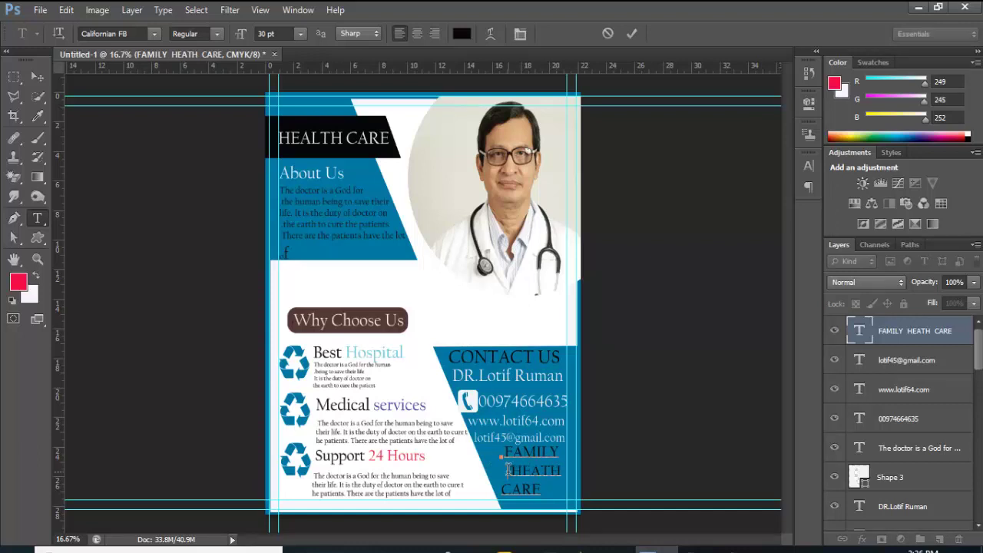
{"action": "key", "text": "Up"}
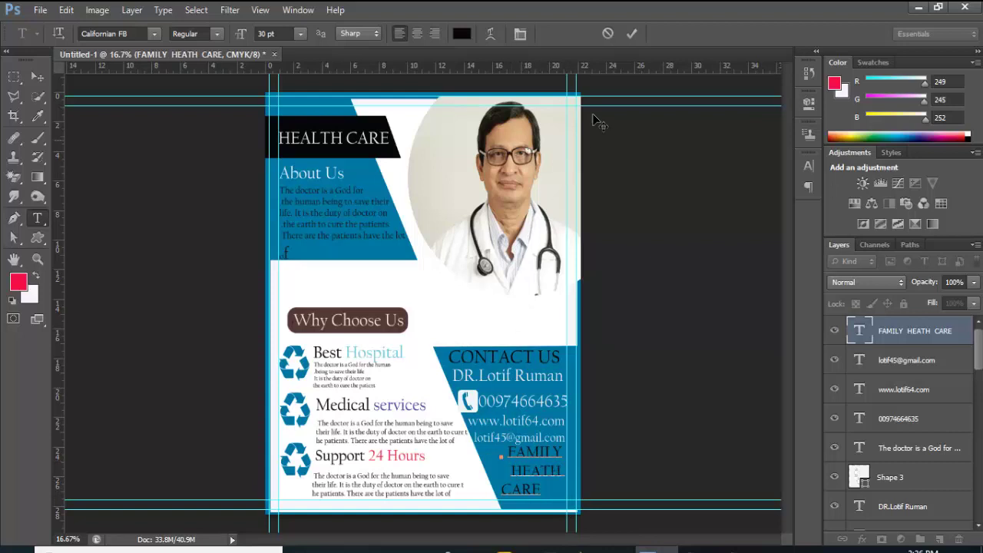
{"action": "left_click", "coordinate": [631, 38]}
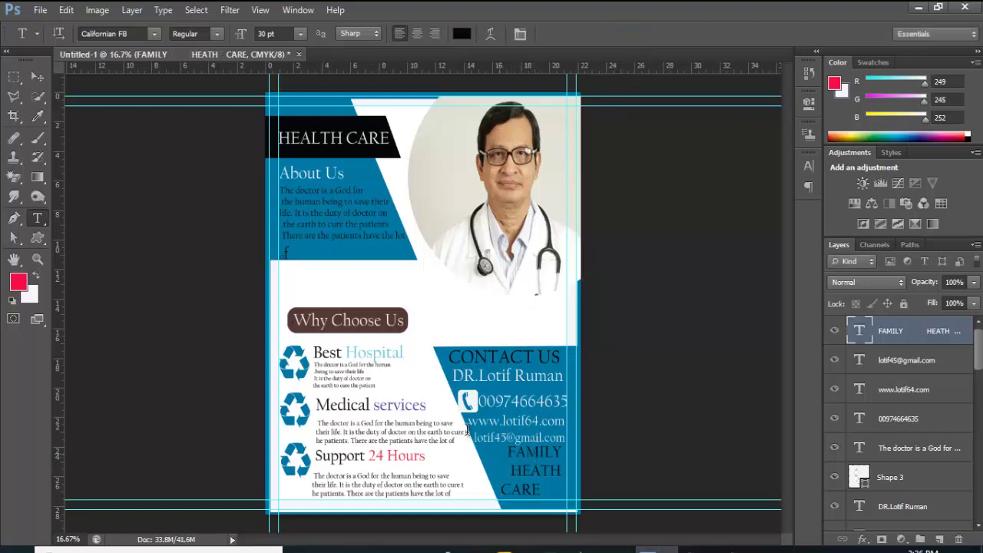
{"action": "left_click", "coordinate": [37, 76]}
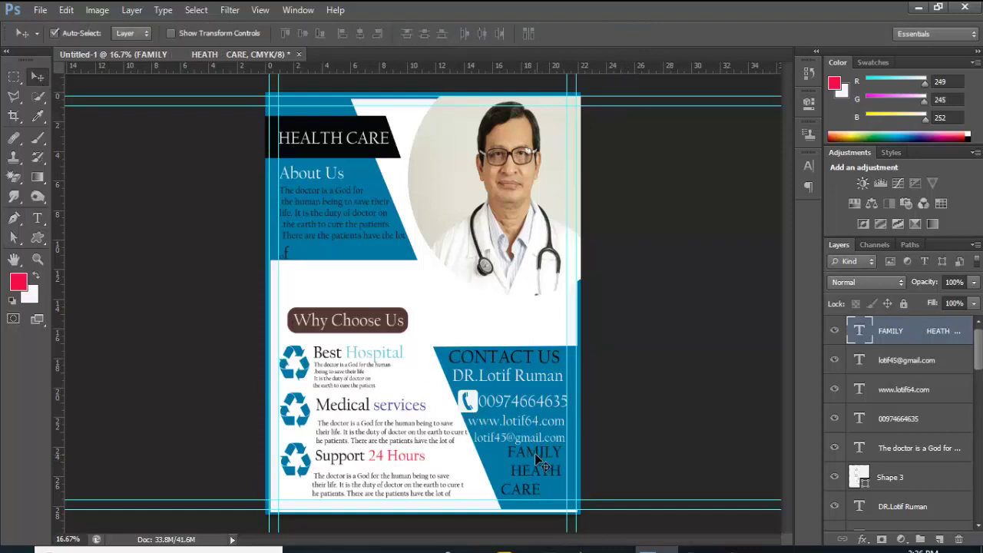
{"action": "left_click_drag", "start_coordinate": [536, 458], "coordinate": [535, 454]}
{"action": "key", "text": "shift+Right"}
{"action": "key", "text": "shift+Up"}
{"action": "key", "text": "Delete"}
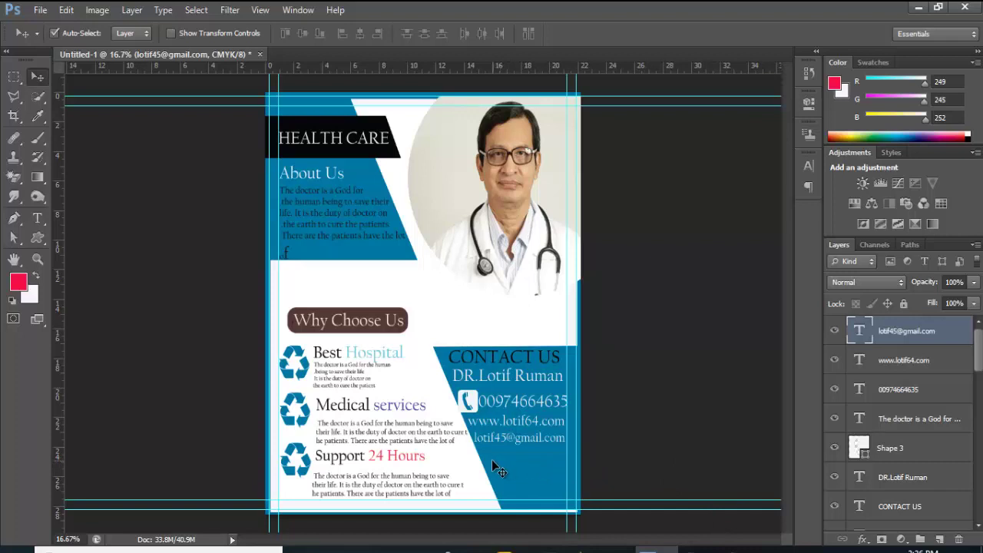
Step: Add a light 24 pt FAMILY HEATH CARE text in the blue block, split over three lines
{"action": "left_click", "coordinate": [38, 218]}
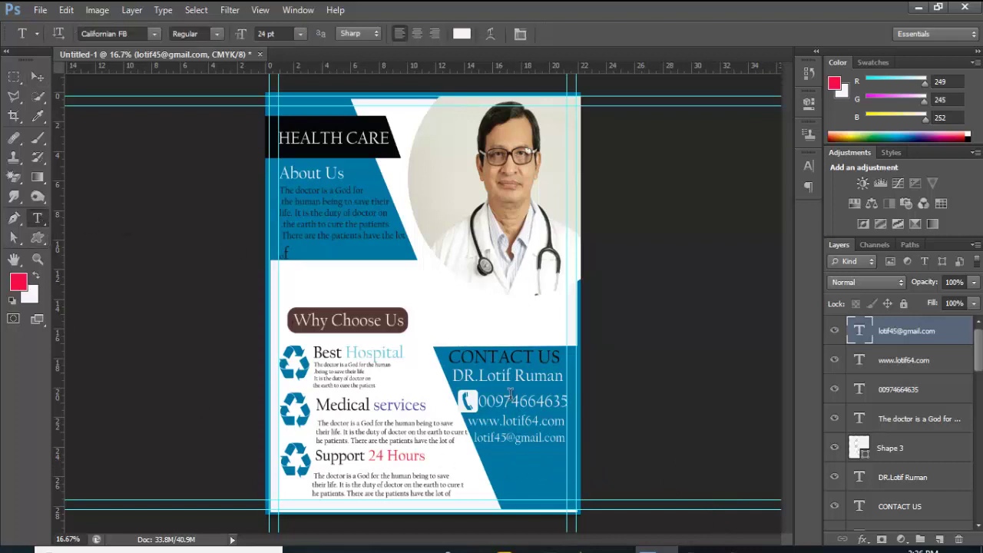
{"action": "left_click", "coordinate": [486, 466]}
{"action": "key", "text": "ctrl+v"}
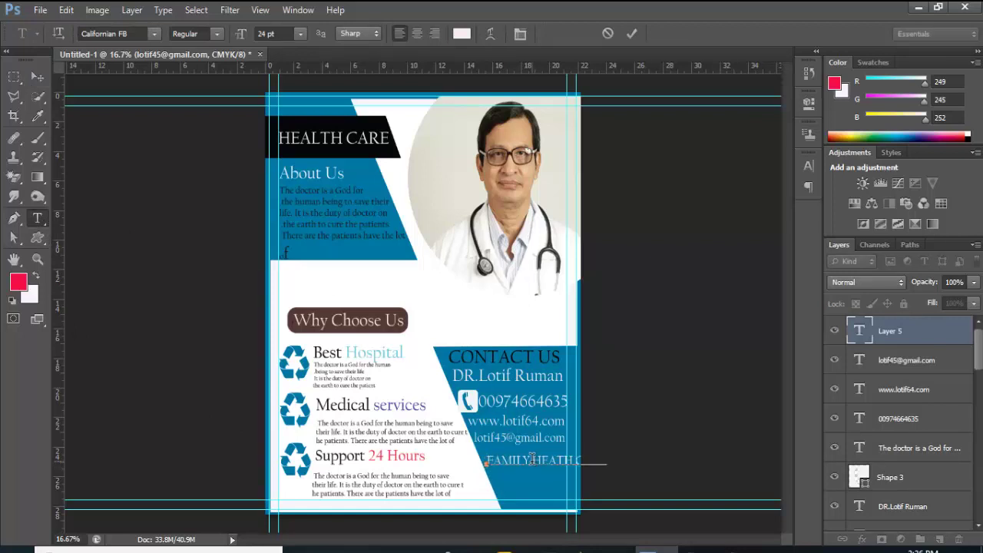
{"action": "key", "text": "Return"}
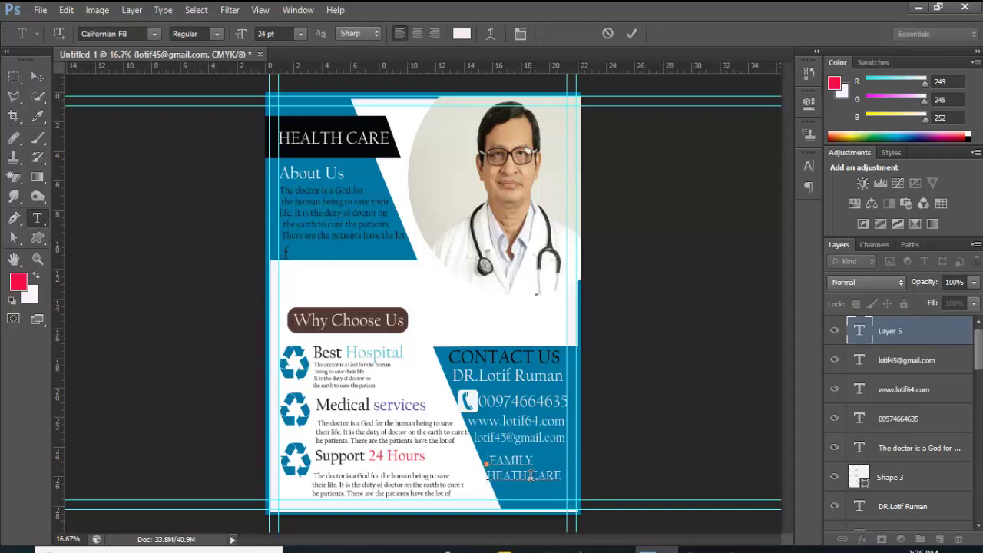
{"action": "key", "text": "Return"}
{"action": "left_click", "coordinate": [631, 34]}
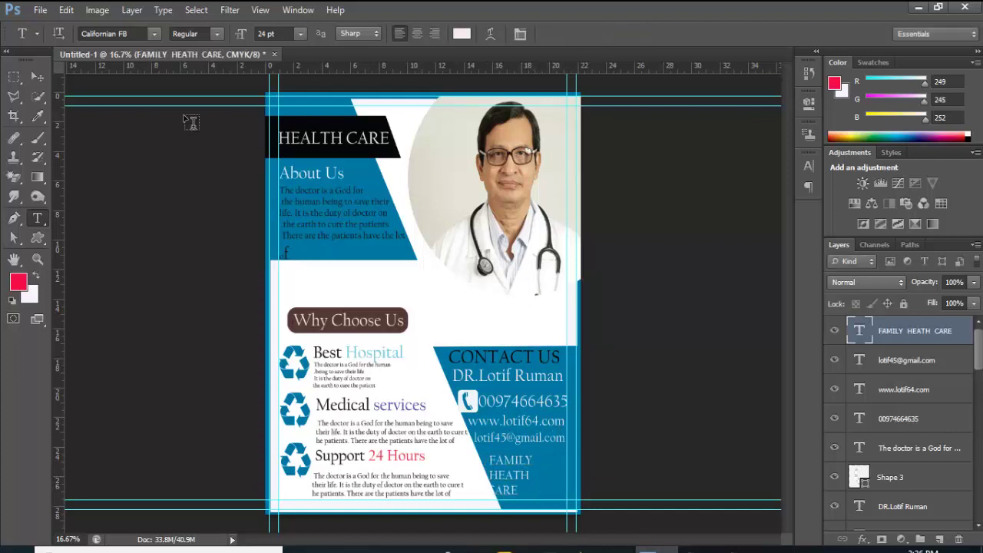
Step: Nudge the FAMILY HEATH CARE text up and right, then reopen it for editing
{"action": "left_click", "coordinate": [42, 77]}
{"action": "left_click_drag", "start_coordinate": [515, 469], "coordinate": [538, 474]}
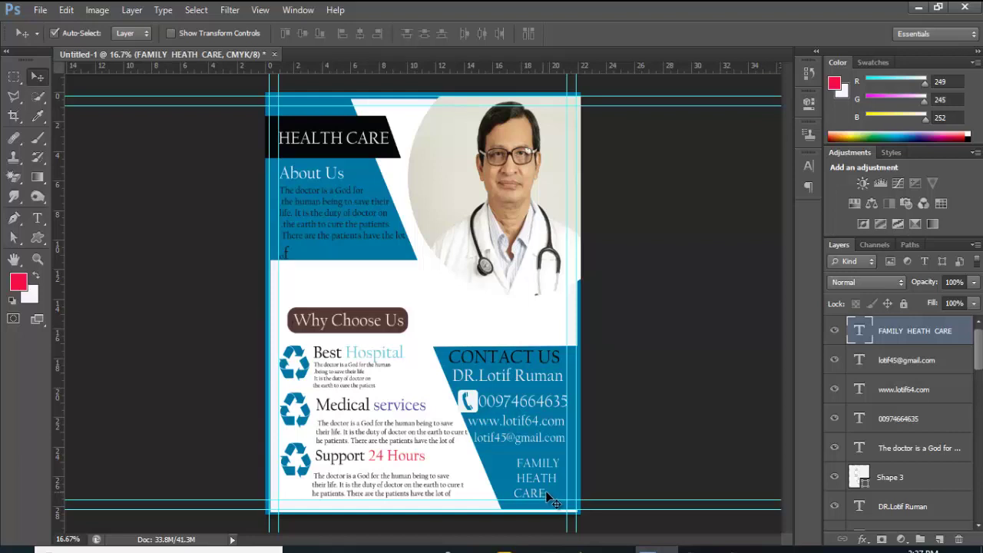
{"action": "left_click", "coordinate": [37, 219]}
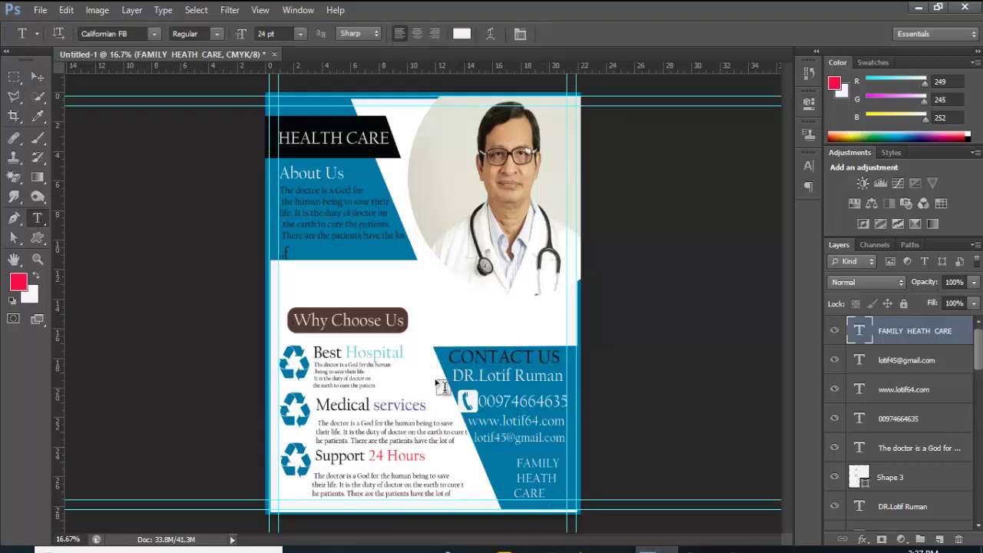
{"action": "left_click", "coordinate": [546, 493]}
{"action": "left_click", "coordinate": [545, 493]}
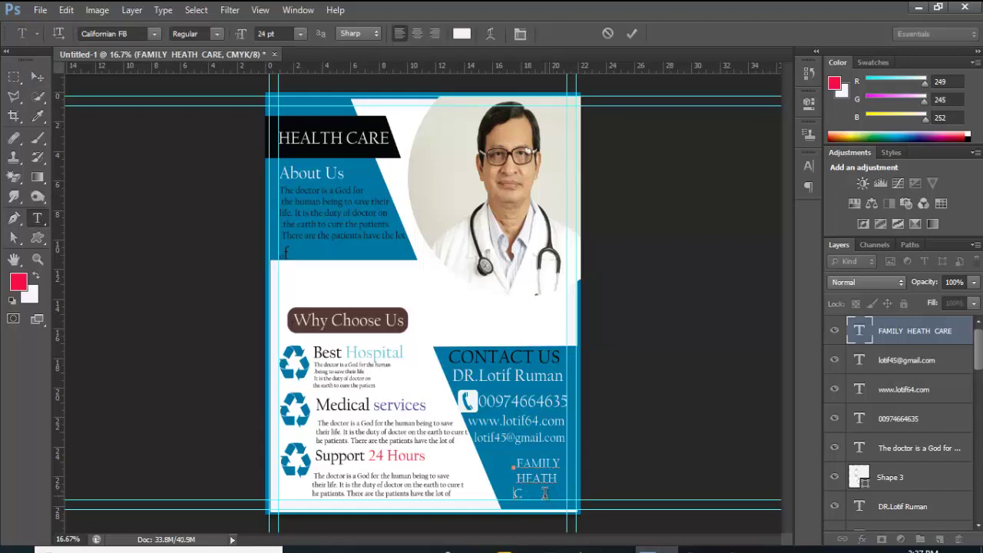
Step: Trim the text layer to FAMILY and add a separate HEATH text layer below it
{"action": "key", "text": "BackSpace"}
{"action": "key", "text": "BackSpace"}
{"action": "left_click", "coordinate": [633, 33]}
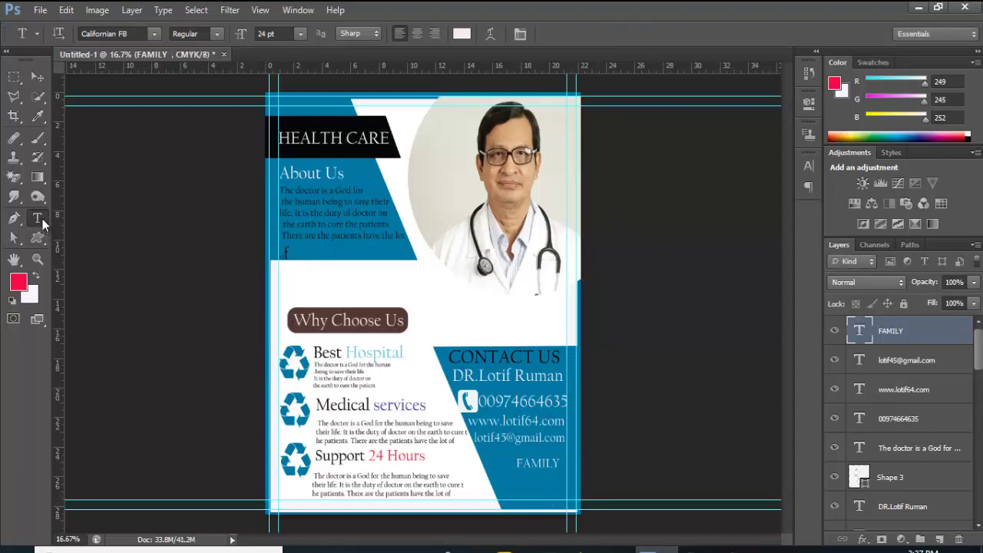
{"action": "left_click", "coordinate": [514, 492]}
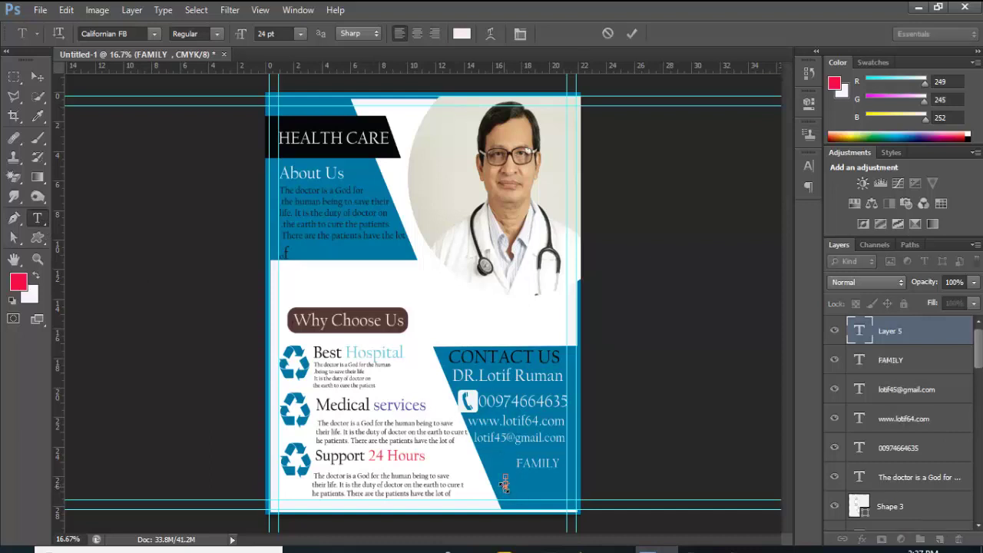
{"action": "type", "text": "FAMILY HEAL"}
{"action": "type", "text": "TH CARE"}
{"action": "key", "text": "BackSpace"}
{"action": "key", "text": "BackSpace"}
{"action": "left_click", "coordinate": [629, 35]}
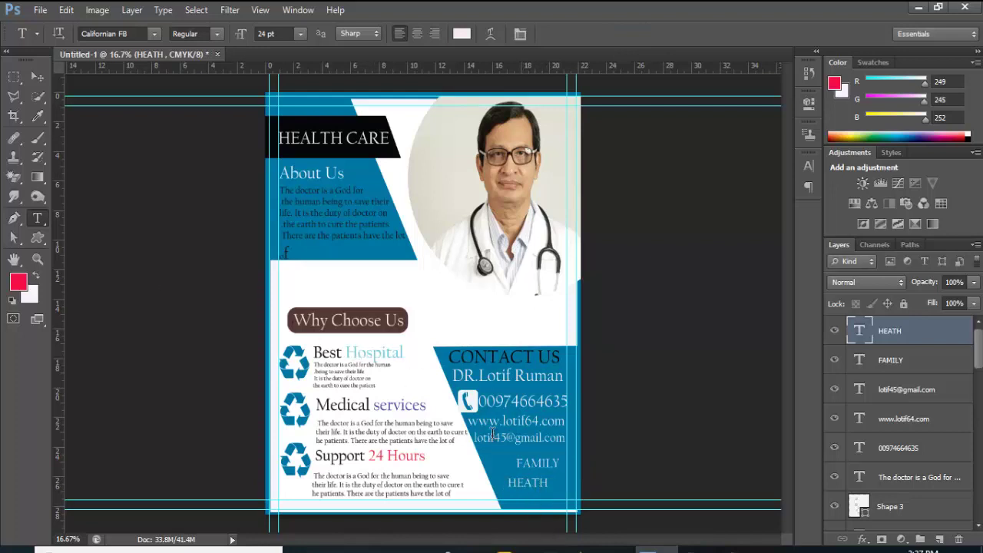
Step: Add a third text layer reading CARE below HEATH
{"action": "left_click", "coordinate": [504, 491]}
{"action": "key", "text": "ctrl+v"}
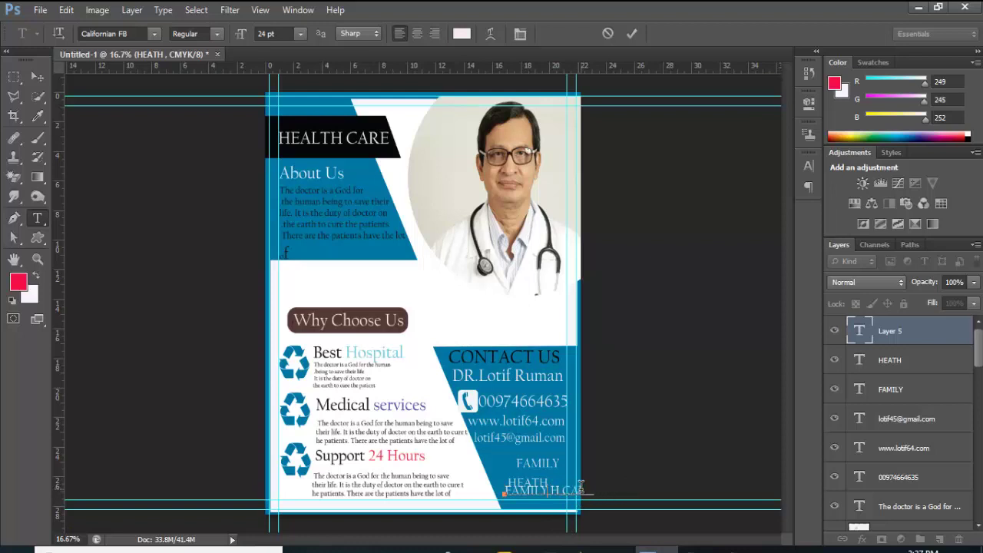
{"action": "key", "text": "BackSpace"}
{"action": "key", "text": "BackSpace"}
{"action": "key", "text": "BackSpace"}
{"action": "key", "text": "BackSpace"}
{"action": "key", "text": "BackSpace"}
{"action": "key", "text": "BackSpace"}
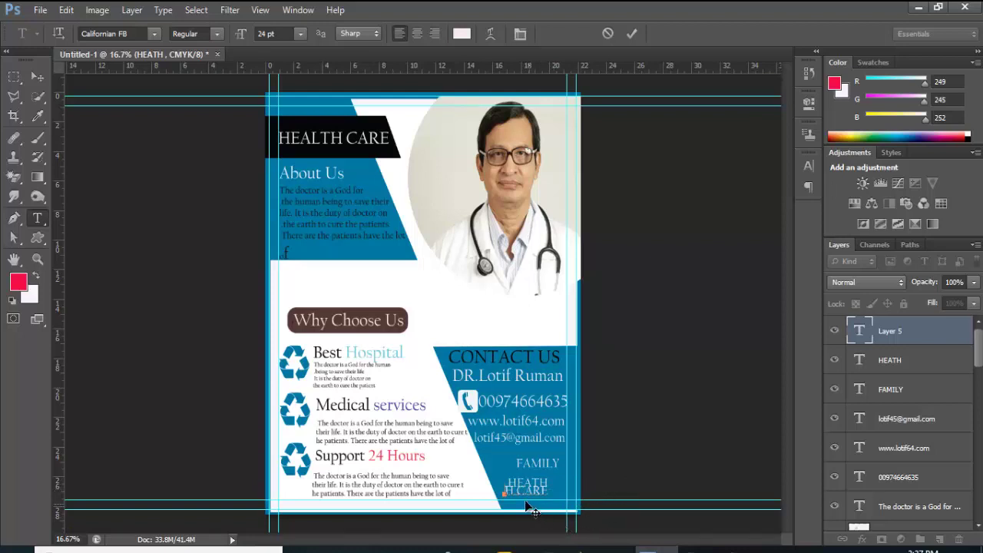
{"action": "key", "text": "BackSpace"}
{"action": "key", "text": "BackSpace"}
{"action": "left_click", "coordinate": [632, 35]}
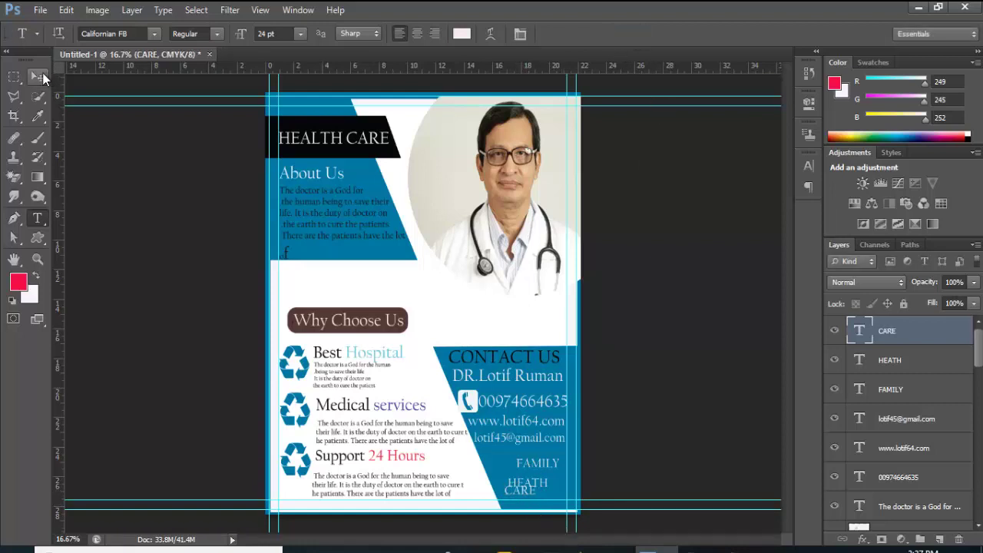
Step: Shift FAMILY and HEATH left so the three words stack in a column
{"action": "left_click", "coordinate": [43, 76]}
{"action": "left_click_drag", "start_coordinate": [537, 466], "coordinate": [504, 463]}
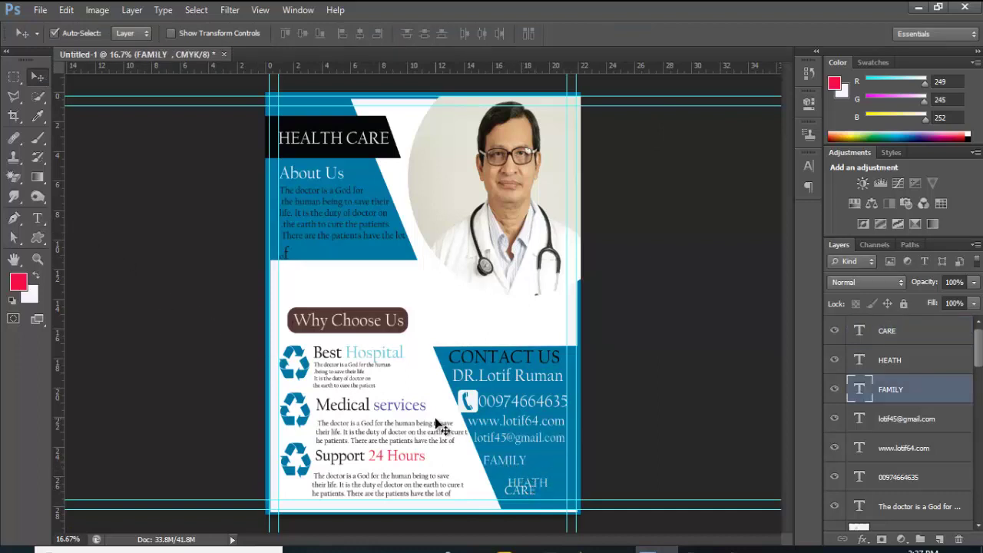
{"action": "left_click", "coordinate": [519, 481]}
{"action": "mouse_move", "coordinate": [519, 482]}
{"action": "left_mouse_down"}
{"action": "mouse_move", "coordinate": [510, 475]}
{"action": "mouse_move", "coordinate": [504, 484]}
{"action": "left_mouse_up"}
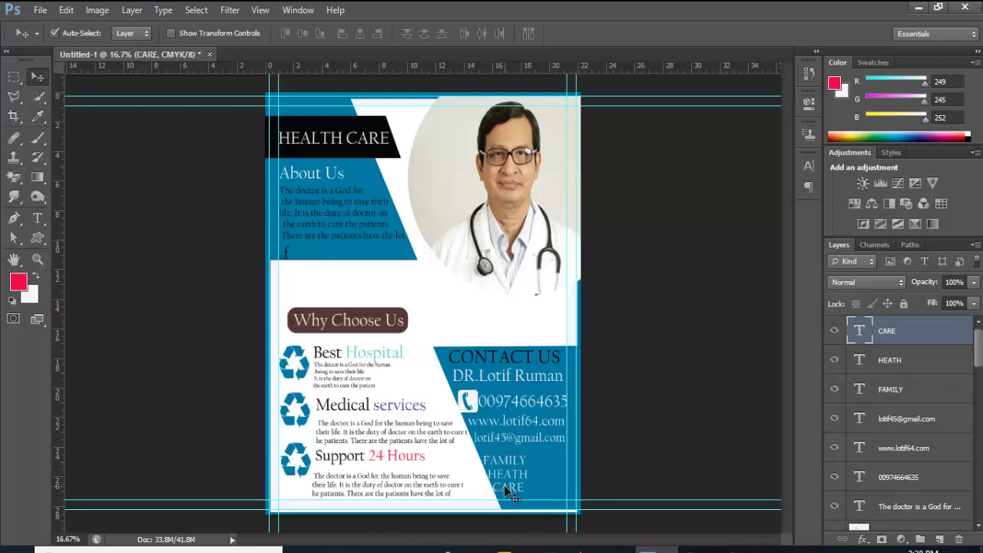
Step: Change the FAMILY text colour to near-black 060203
{"action": "key", "text": "t"}
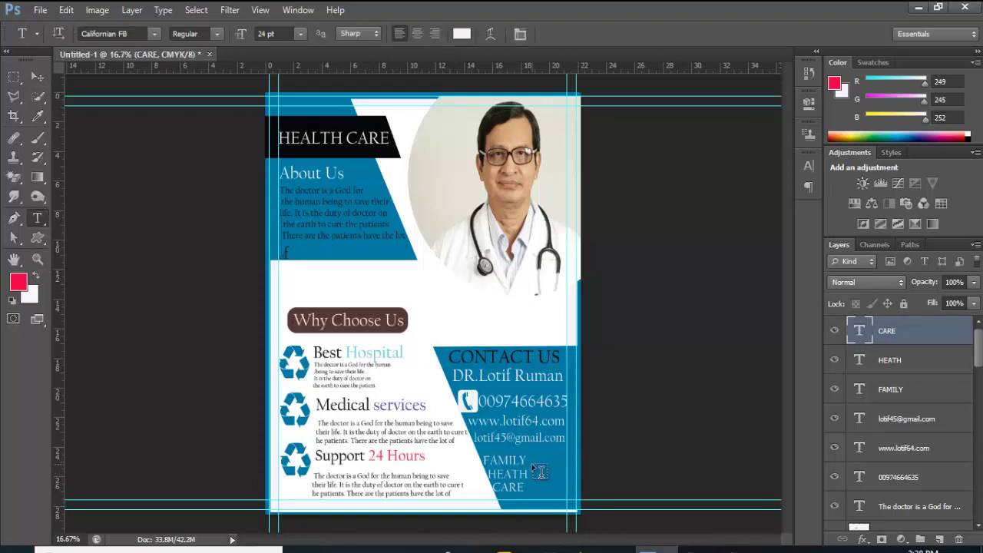
{"action": "left_click", "coordinate": [511, 461]}
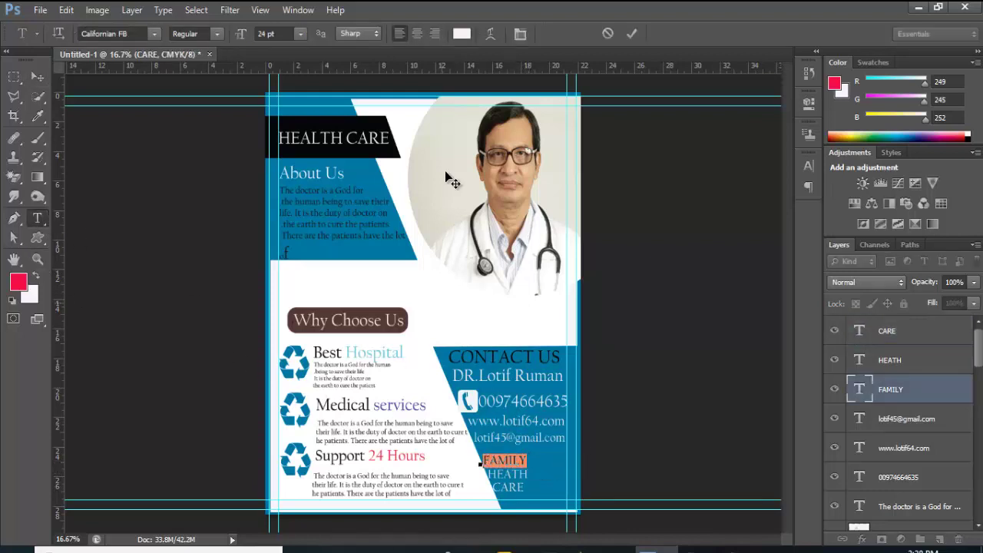
{"action": "left_click", "coordinate": [462, 33]}
{"action": "left_click", "coordinate": [350, 320]}
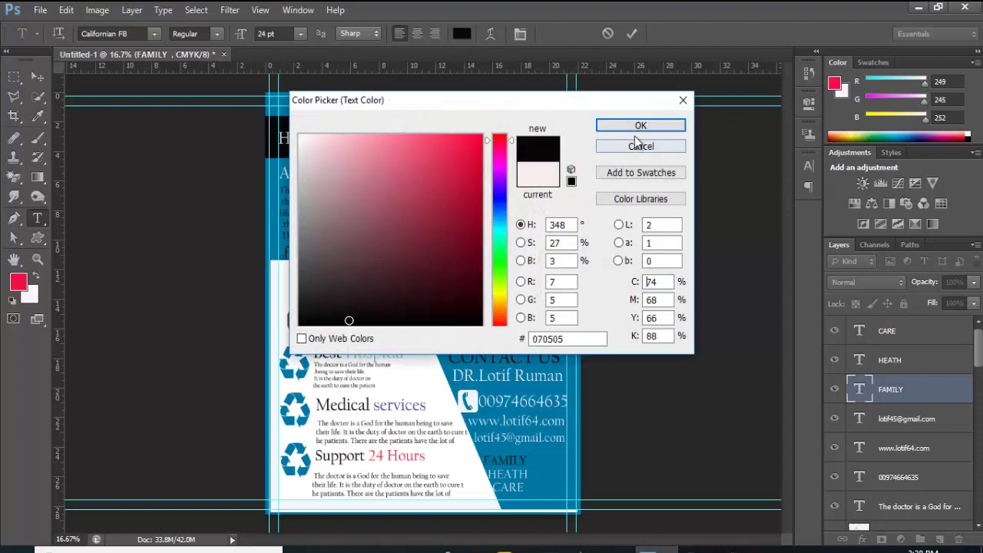
{"action": "left_click", "coordinate": [640, 125]}
{"action": "left_click", "coordinate": [631, 33]}
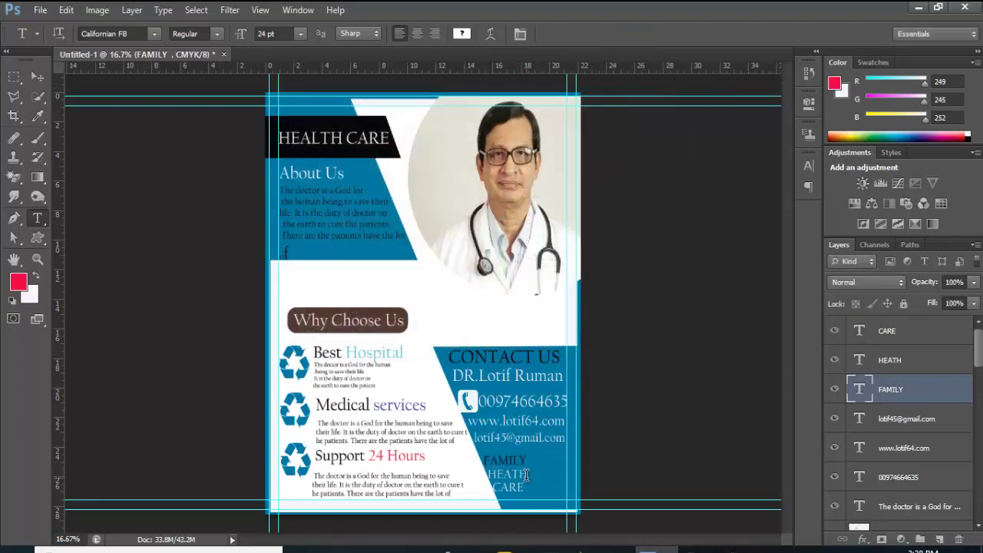
Step: Recolour the HEATH and CARE words to the same near-black
{"action": "left_click_drag", "start_coordinate": [529, 474], "coordinate": [486, 476]}
{"action": "left_click", "coordinate": [462, 33]}
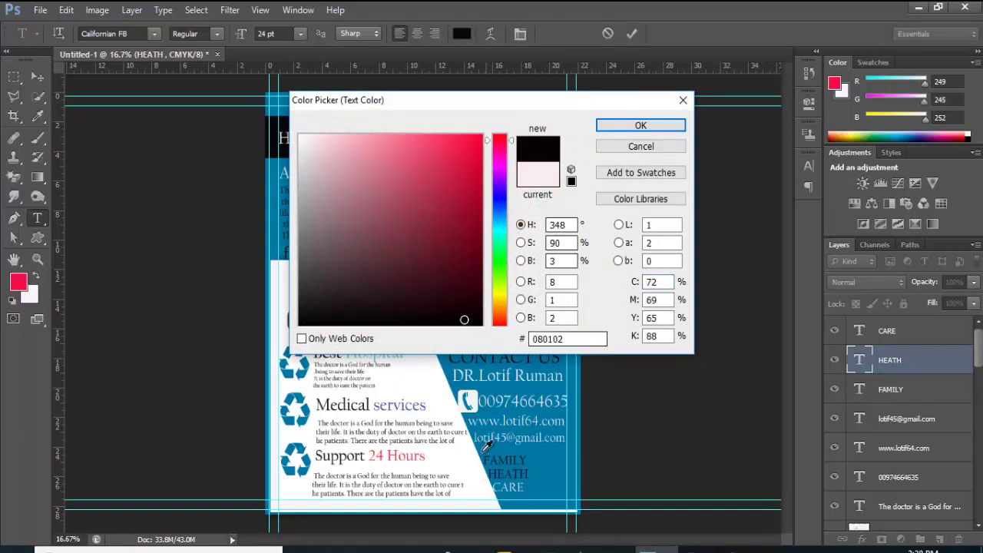
{"action": "left_click", "coordinate": [638, 123]}
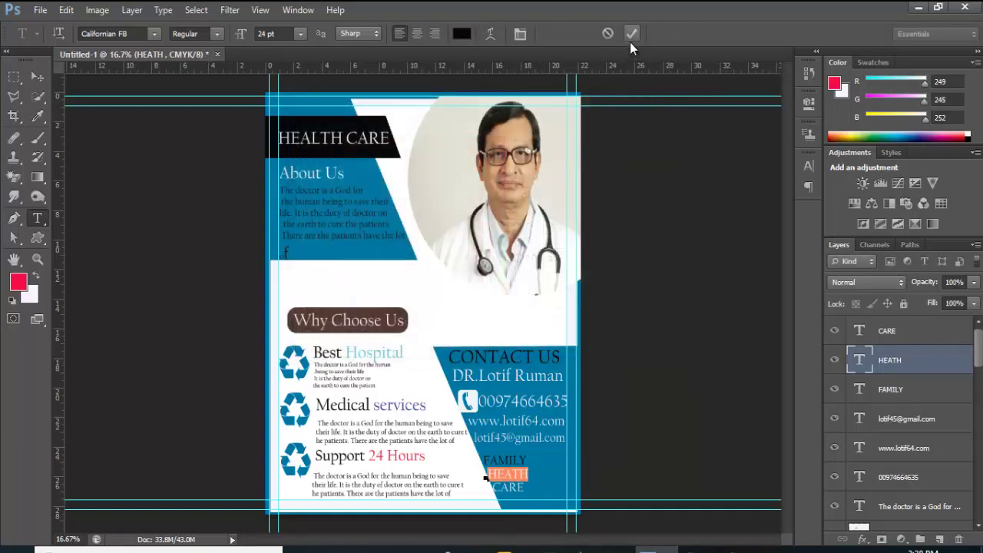
{"action": "left_click", "coordinate": [632, 35]}
{"action": "left_click_drag", "start_coordinate": [525, 488], "coordinate": [493, 489]}
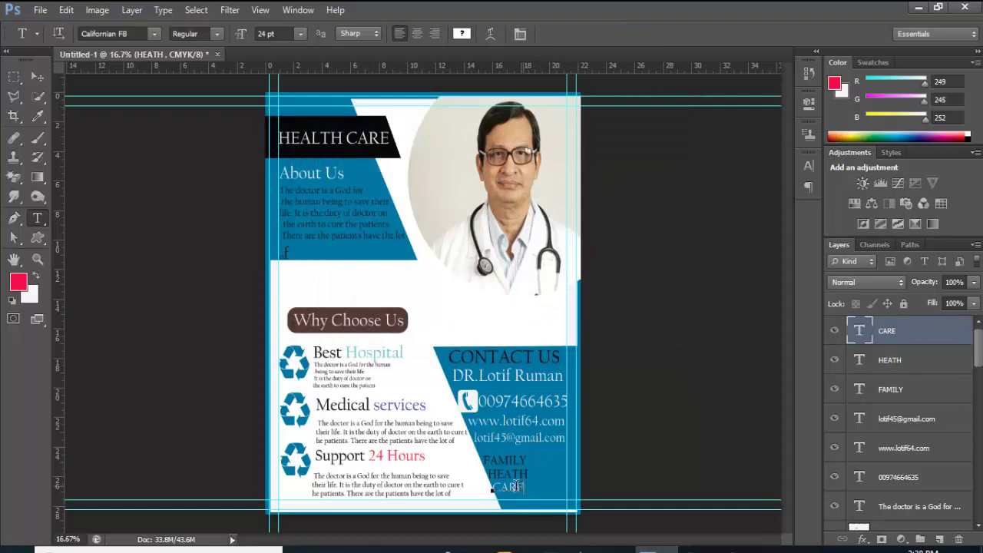
{"action": "left_click", "coordinate": [464, 34]}
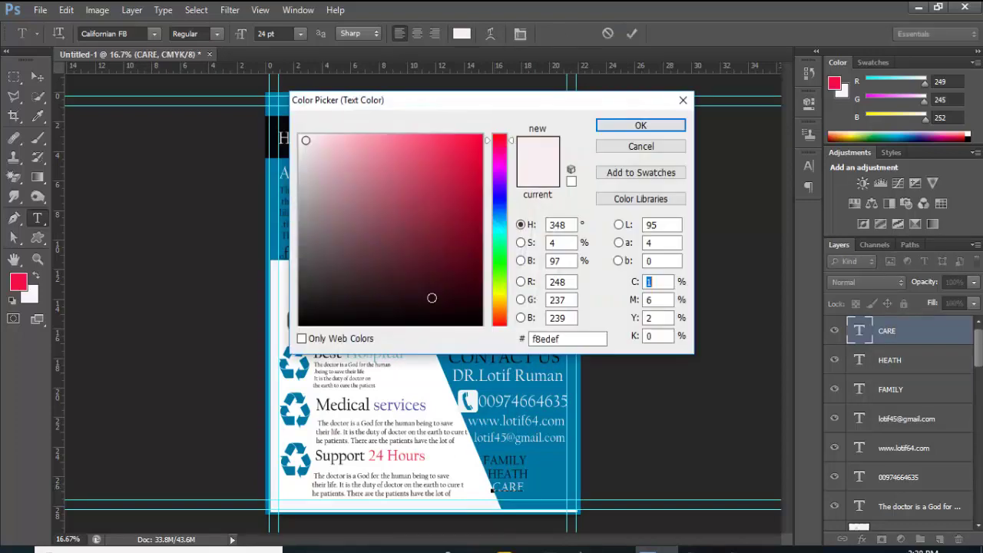
{"action": "left_click", "coordinate": [492, 488]}
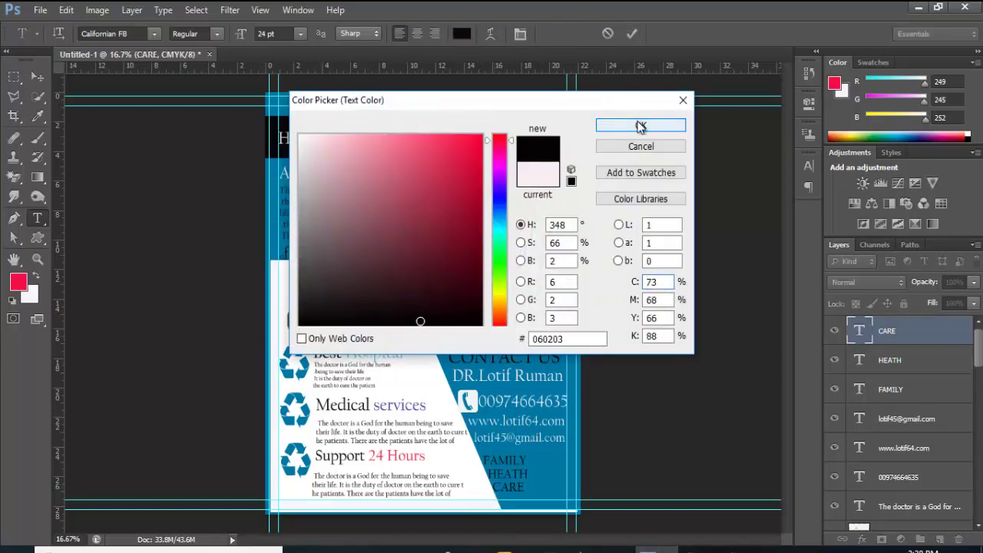
{"action": "left_click", "coordinate": [641, 125]}
{"action": "left_click", "coordinate": [632, 34]}
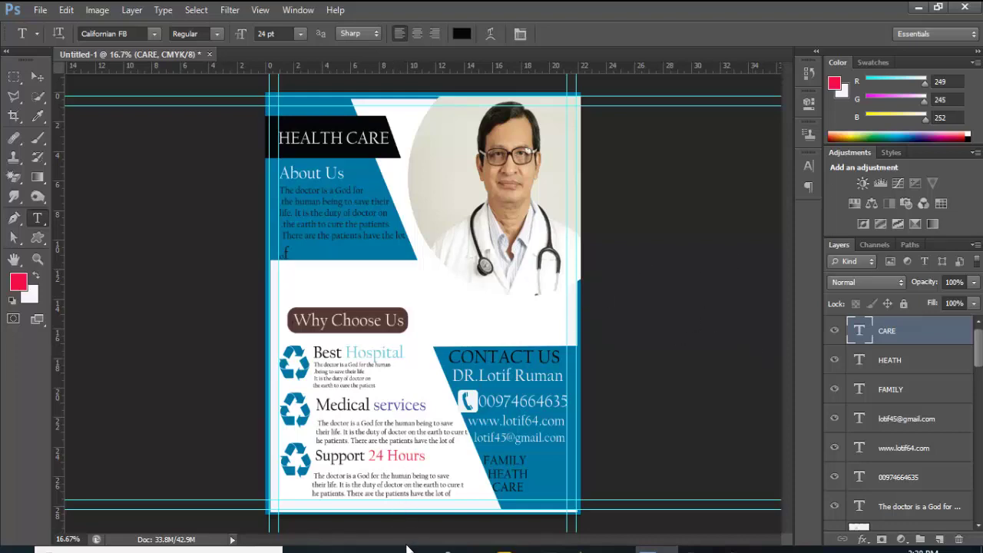
Step: Open the flyer mockup PSD and Copy Merged a marquee covering the entire Untitled-1 flyer
{"action": "left_click", "coordinate": [370, 549]}
{"action": "left_click", "coordinate": [158, 54]}
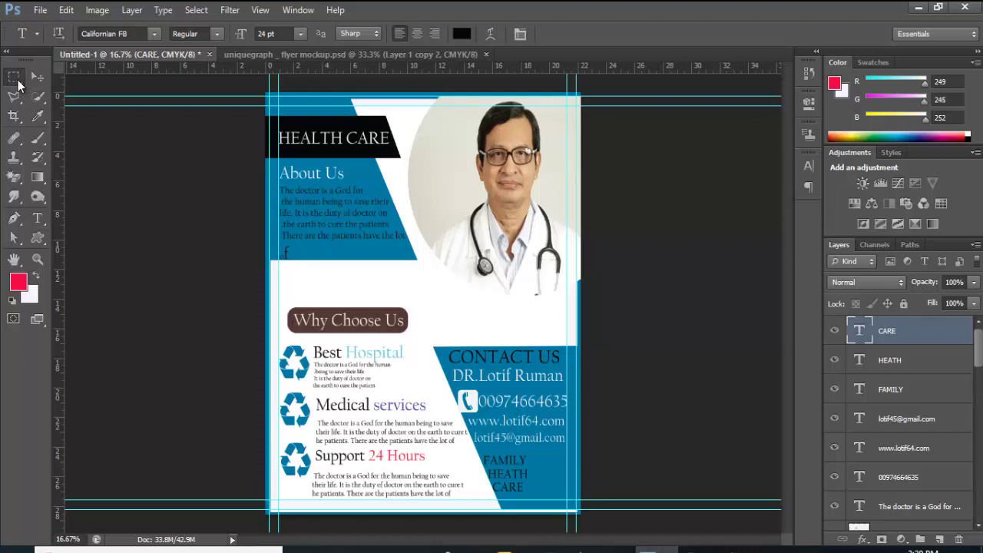
{"action": "left_click", "coordinate": [15, 77]}
{"action": "left_click_drag", "start_coordinate": [274, 102], "coordinate": [554, 507]}
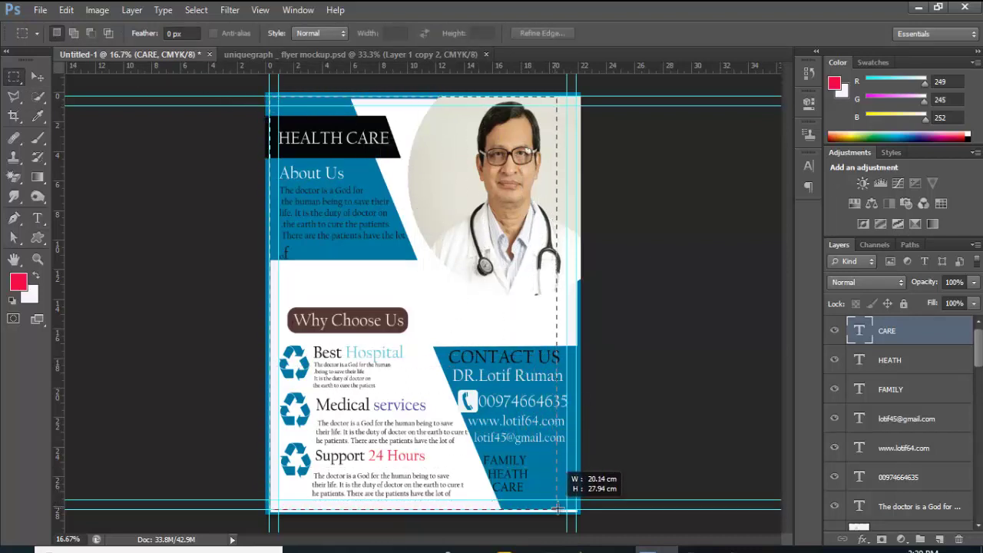
{"action": "left_click_drag", "start_coordinate": [553, 507], "coordinate": [575, 507]}
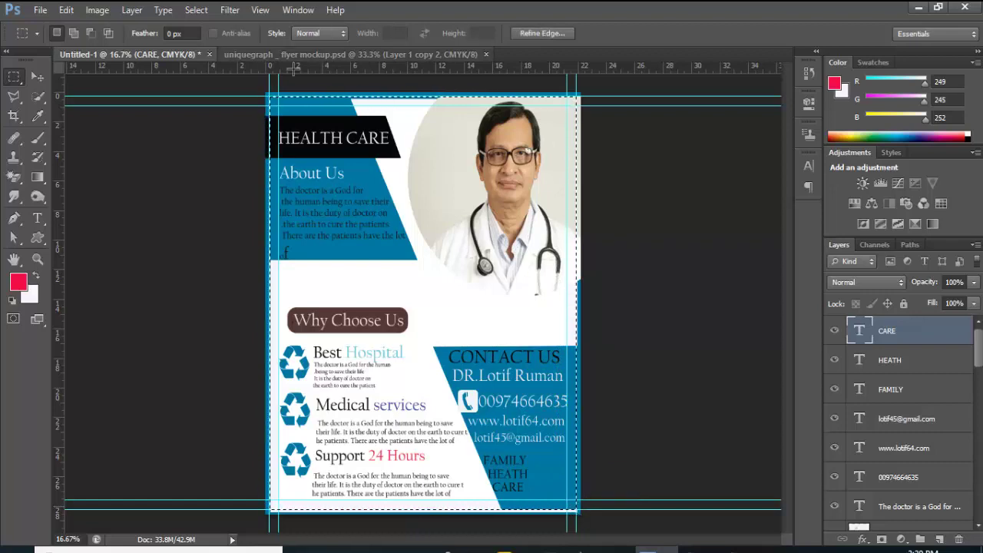
{"action": "left_click", "coordinate": [71, 11]}
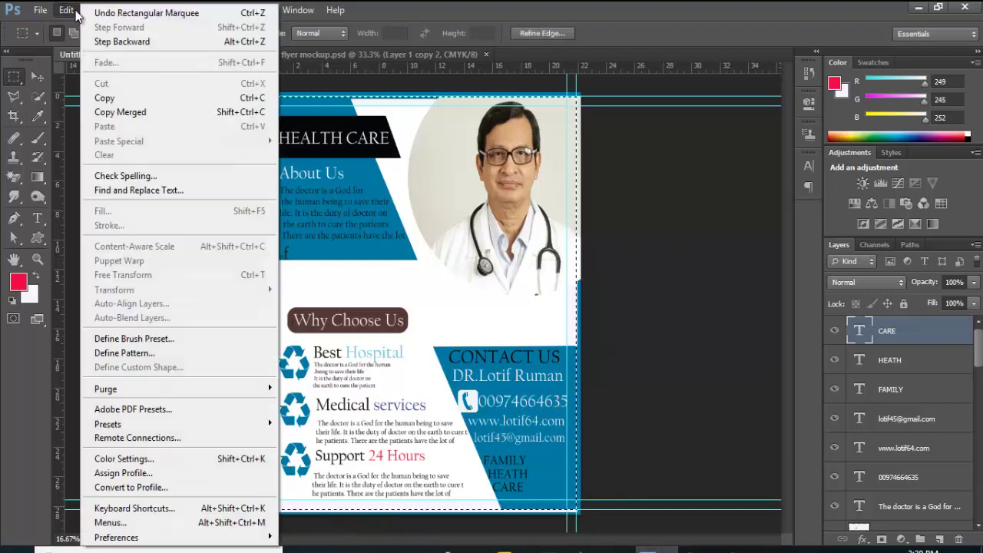
{"action": "left_click", "coordinate": [165, 113]}
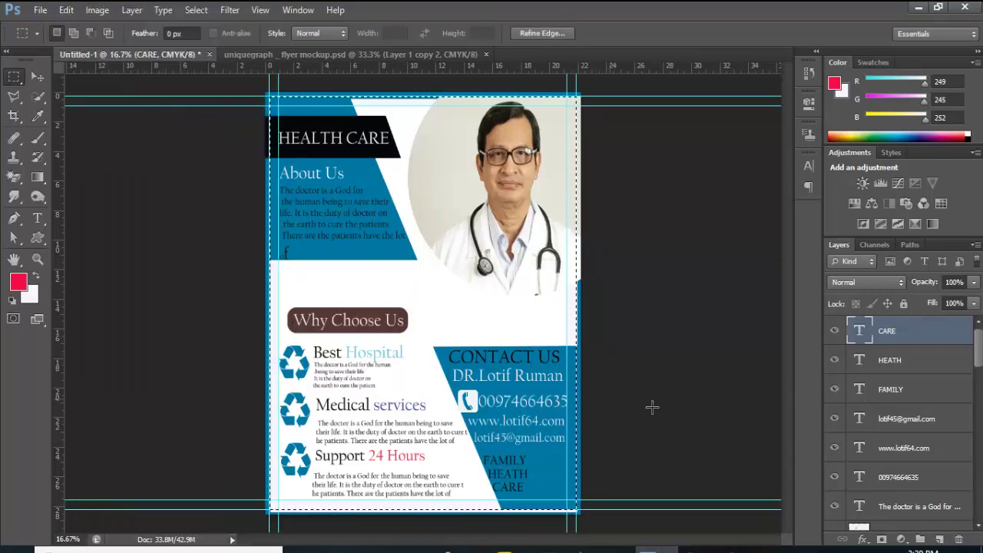
{"action": "left_click", "coordinate": [355, 55]}
Step: Open the Layer 1 copy 2 smart object and paste the health care flyer into it
{"action": "key", "text": "ctrl+v"}
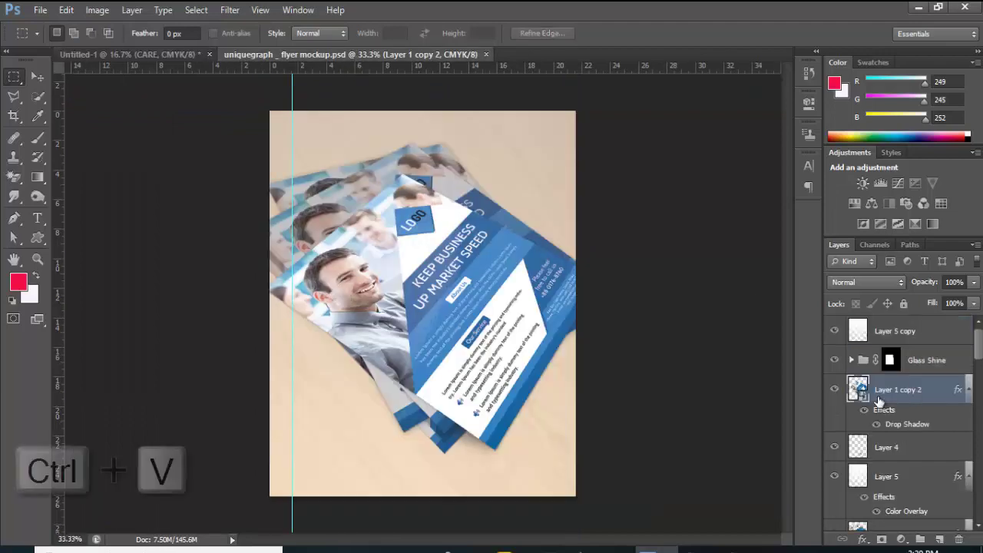
{"action": "double_click", "coordinate": [860, 392]}
{"action": "left_click", "coordinate": [552, 251]}
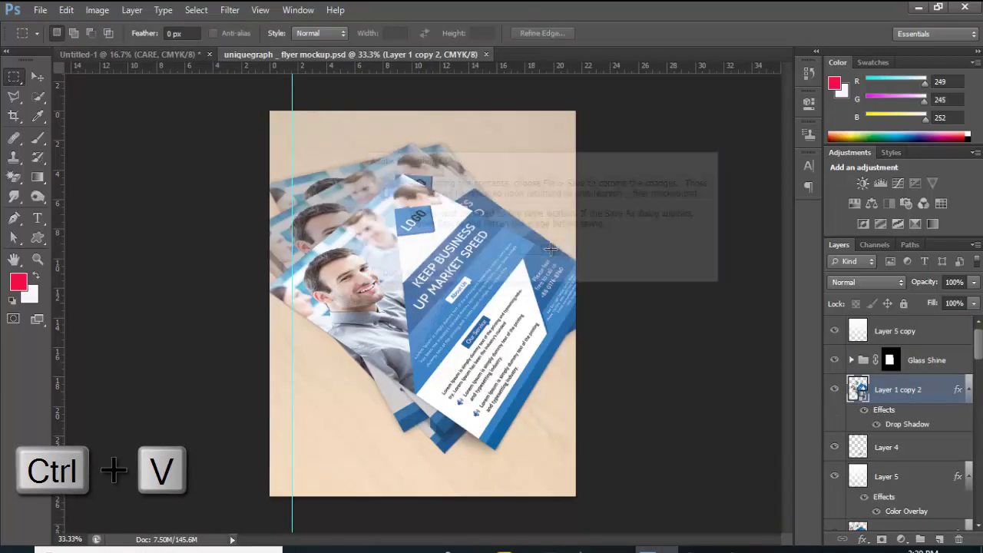
{"action": "key", "text": "ctrl+v"}
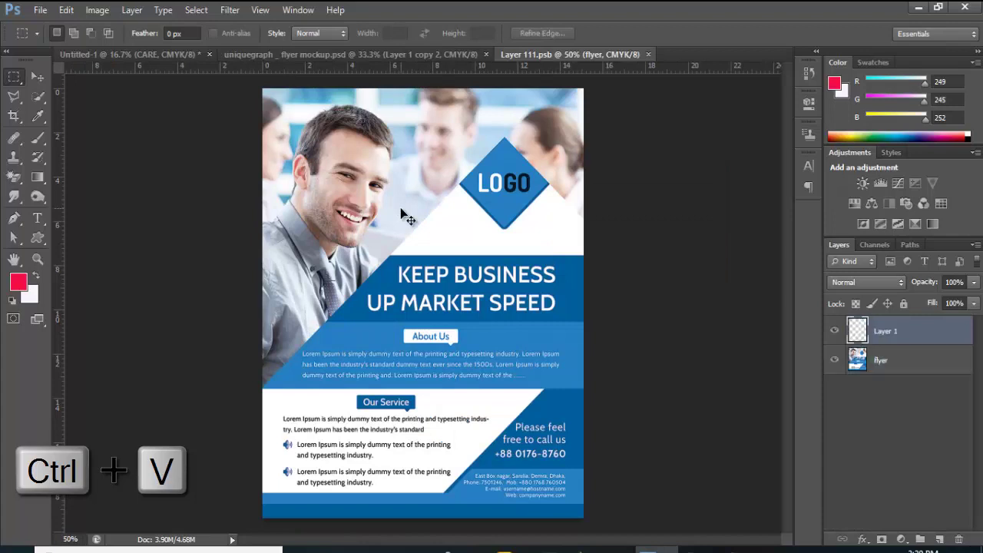
Step: Free-transform the pasted flyer, scaling it down roughly to page size
{"action": "key", "text": "ctrl+t"}
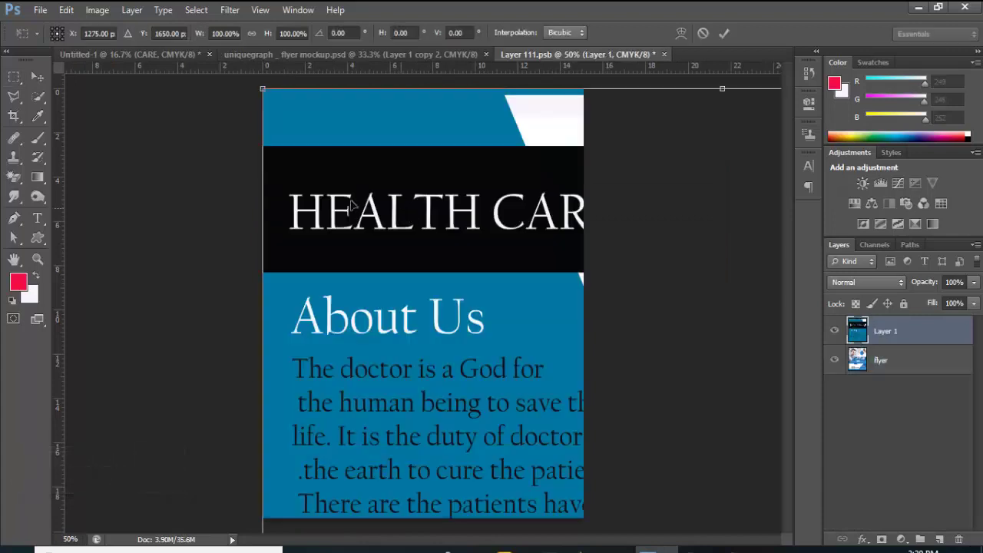
{"action": "mouse_move", "coordinate": [724, 102]}
{"action": "left_mouse_down"}
{"action": "mouse_move", "coordinate": [208, 143]}
{"action": "mouse_move", "coordinate": [274, 154]}
{"action": "left_mouse_up"}
{"action": "left_click_drag", "start_coordinate": [702, 100], "coordinate": [610, 168]}
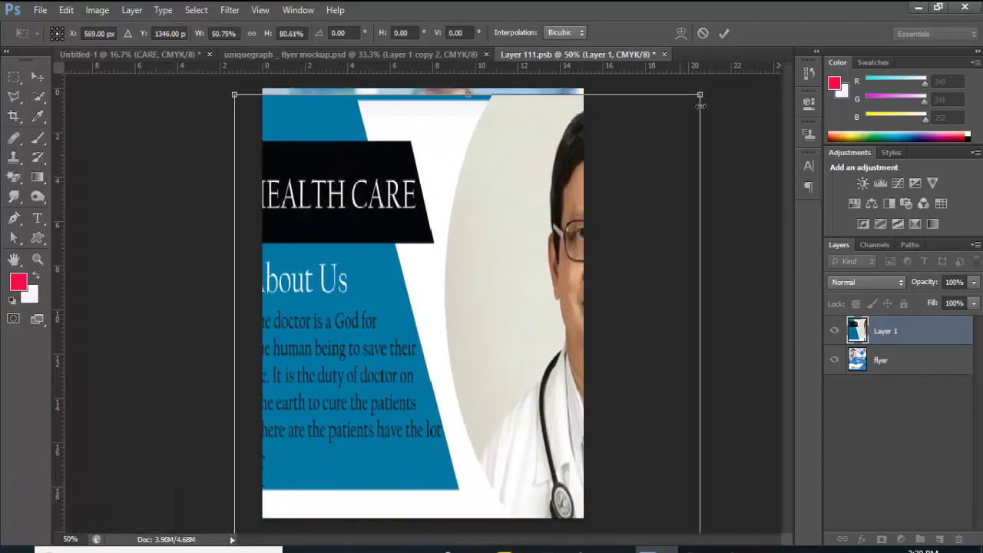
{"action": "left_click_drag", "start_coordinate": [701, 97], "coordinate": [453, 156]}
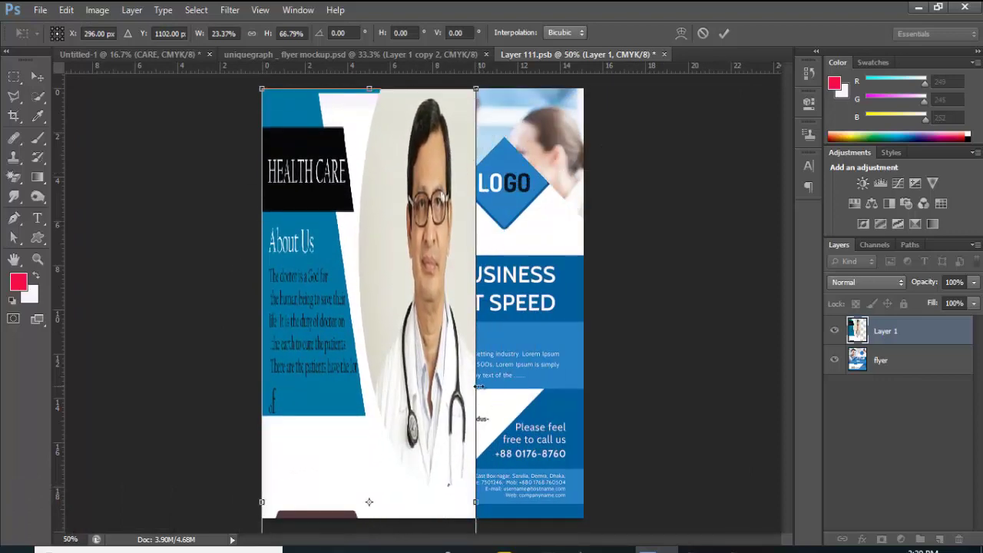
{"action": "left_click_drag", "start_coordinate": [505, 378], "coordinate": [401, 235]}
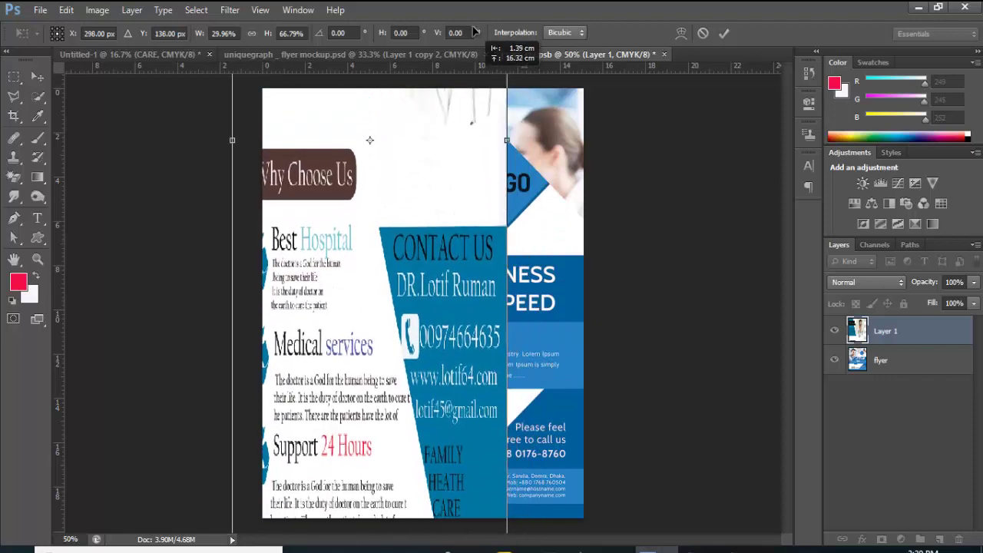
{"action": "left_click_drag", "start_coordinate": [401, 234], "coordinate": [422, 171]}
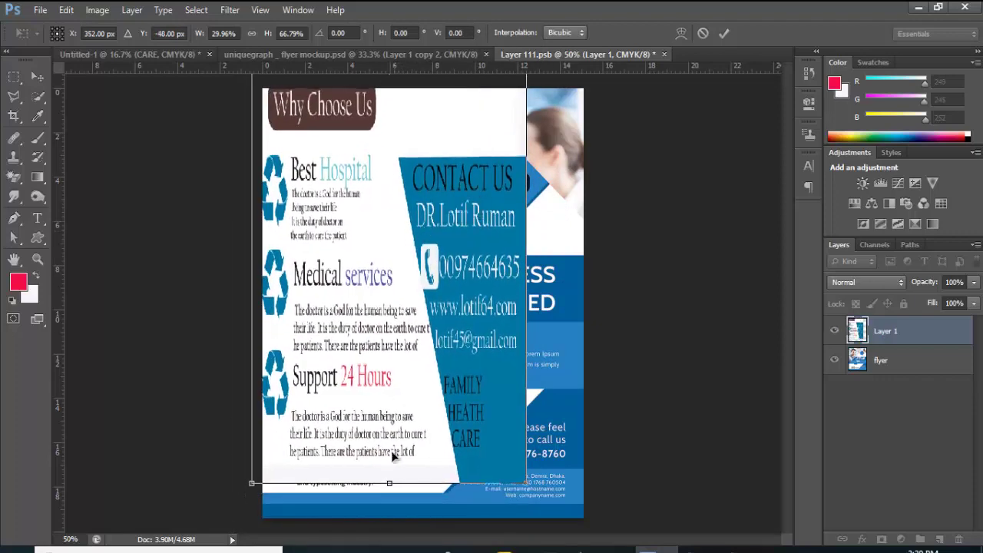
Step: Stretch the flyer to the page's top, right and bottom edges and apply the transform
{"action": "mouse_move", "coordinate": [389, 438]}
{"action": "left_mouse_down"}
{"action": "mouse_move", "coordinate": [415, 503]}
{"action": "mouse_move", "coordinate": [407, 543]}
{"action": "left_mouse_up"}
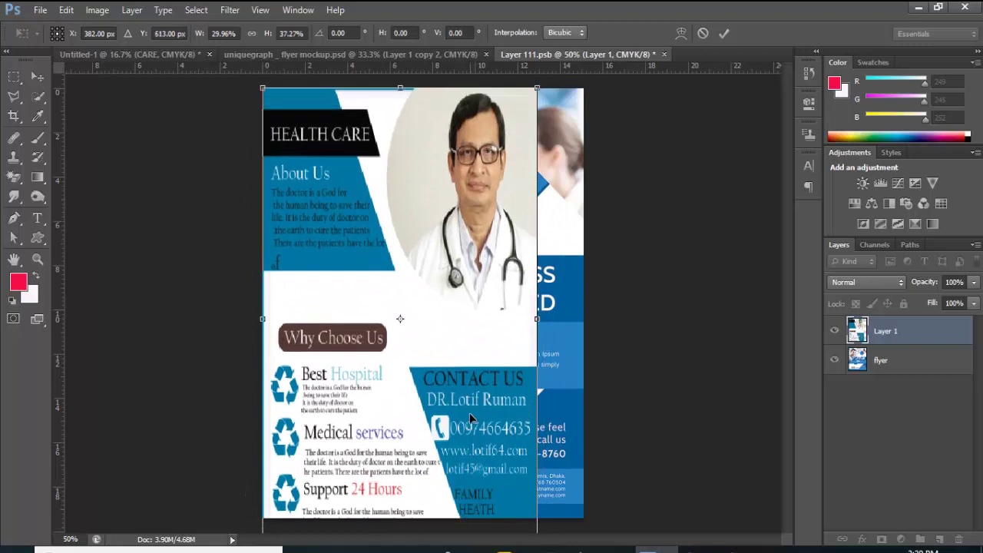
{"action": "left_click_drag", "start_coordinate": [469, 412], "coordinate": [467, 381]}
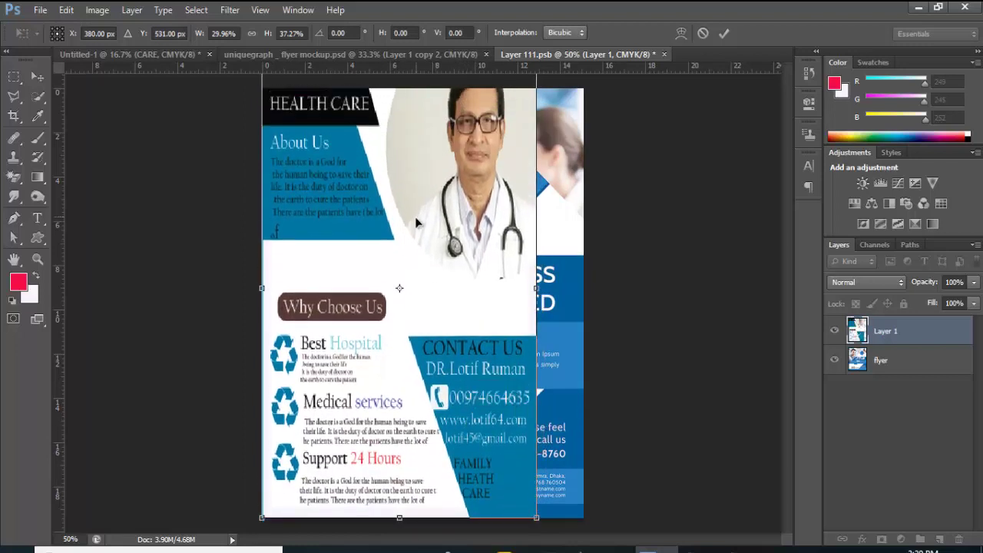
{"action": "left_click_drag", "start_coordinate": [505, 144], "coordinate": [512, 210]}
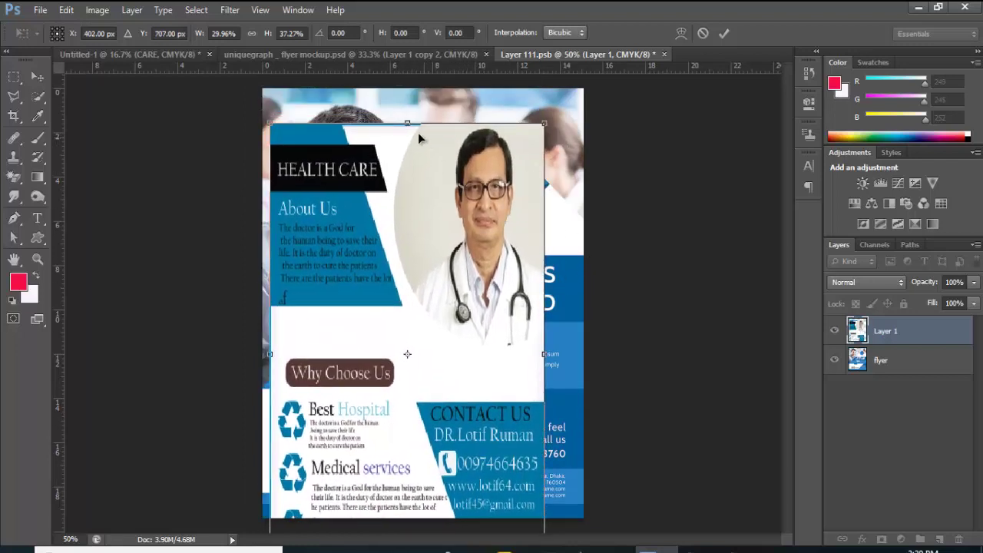
{"action": "left_click_drag", "start_coordinate": [408, 136], "coordinate": [407, 247]}
{"action": "left_click_drag", "start_coordinate": [440, 350], "coordinate": [432, 205]}
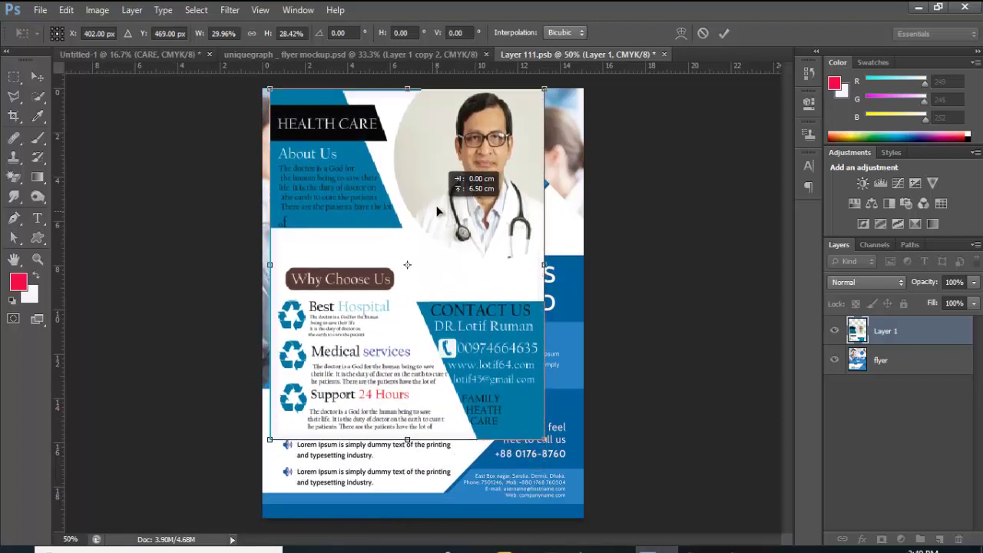
{"action": "left_click_drag", "start_coordinate": [537, 264], "coordinate": [583, 265]}
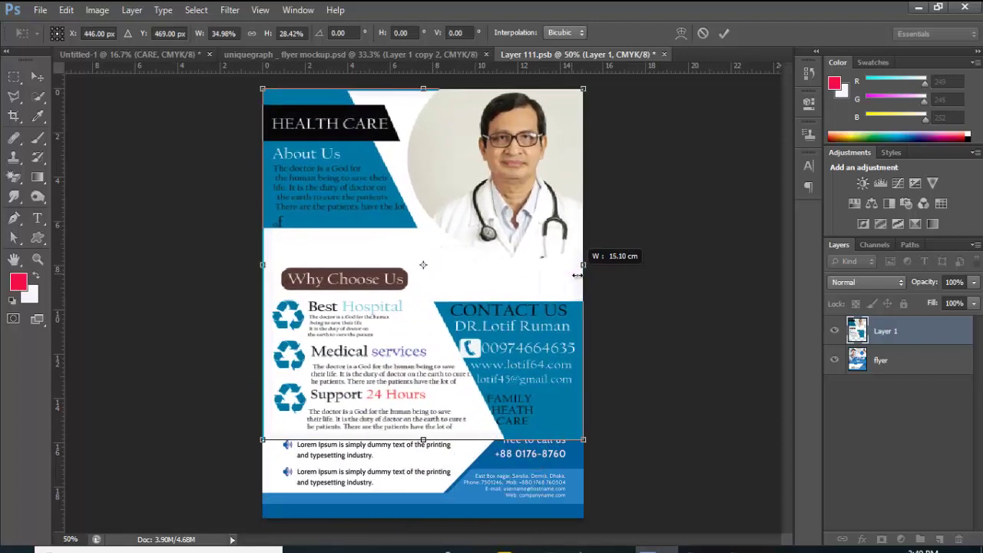
{"action": "left_click_drag", "start_coordinate": [422, 440], "coordinate": [423, 517]}
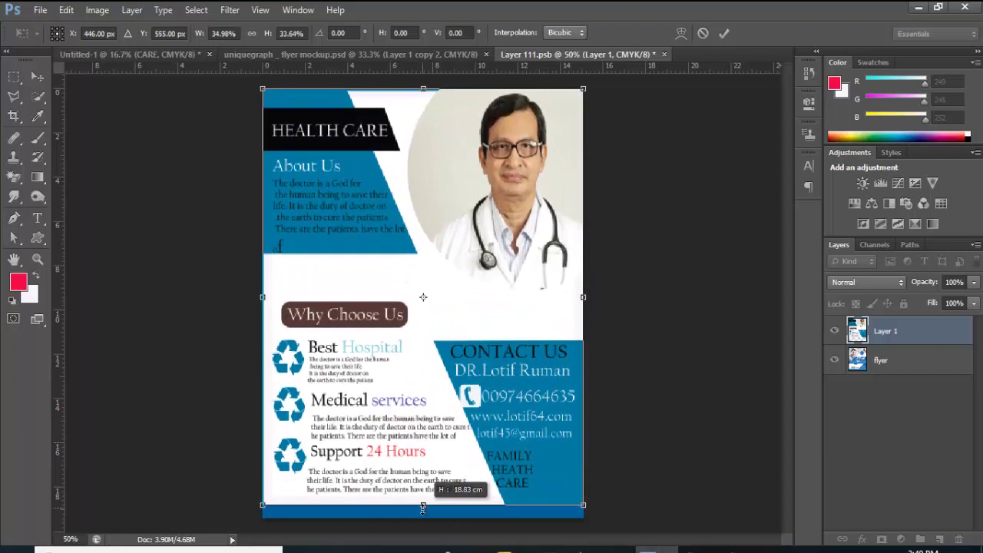
{"action": "left_click", "coordinate": [722, 36]}
Step: Save the Layer 111.psb smart object and view the result in uniquegraph _ flyer mockup.psd
{"action": "key", "text": "ctrl+s"}
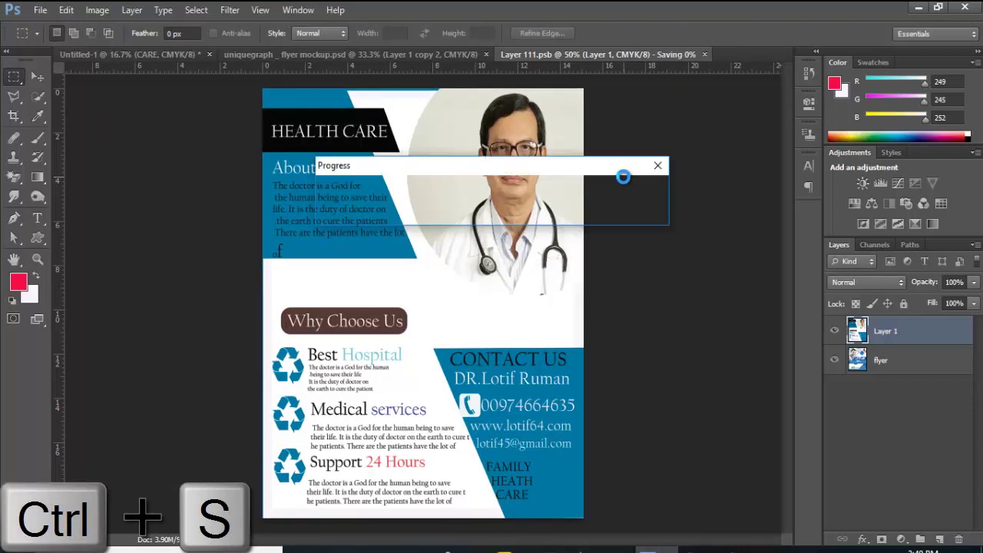
{"action": "left_click", "coordinate": [319, 53]}
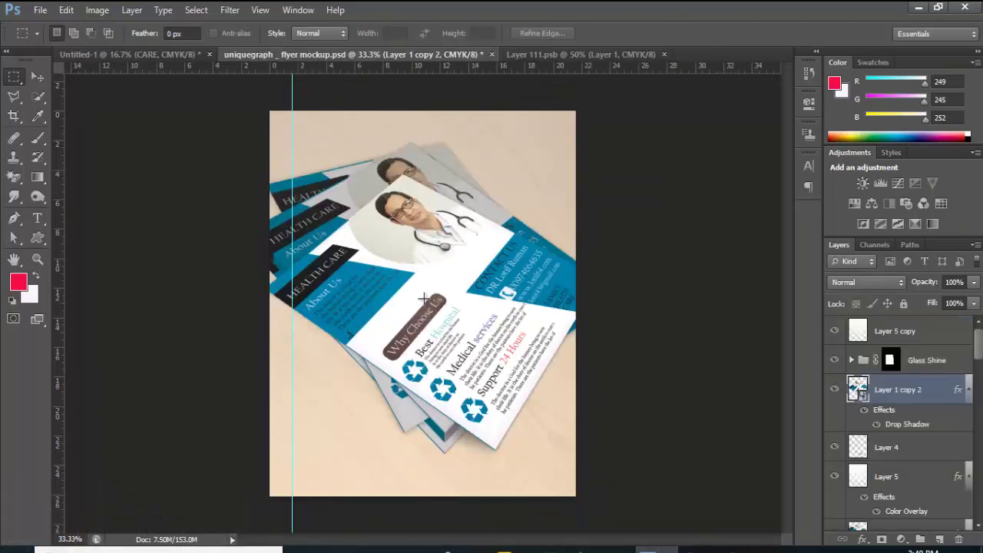